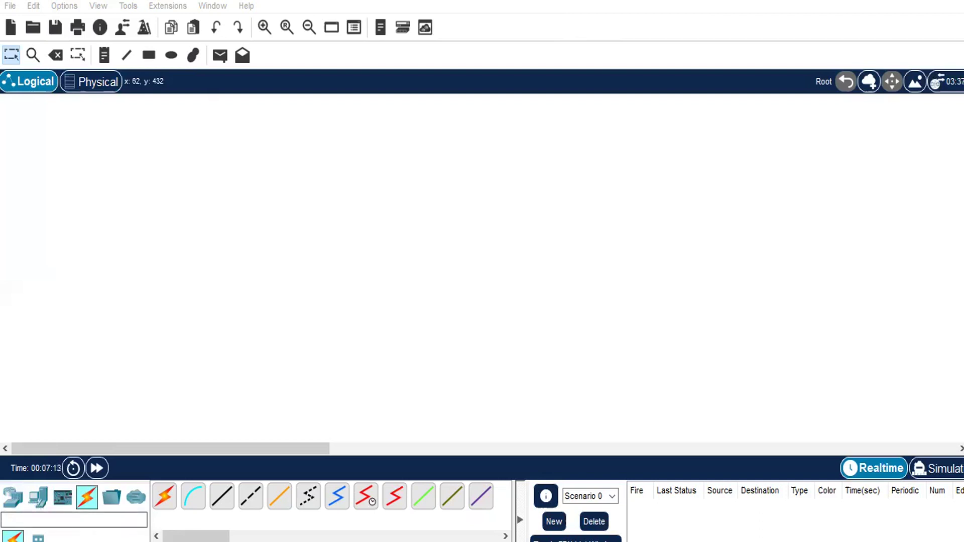
Place three 2901 routers in a row across the upper part of the empty workspace
click(12, 497)
drag(250, 496, 250, 490)
drag(266, 181, 267, 182)
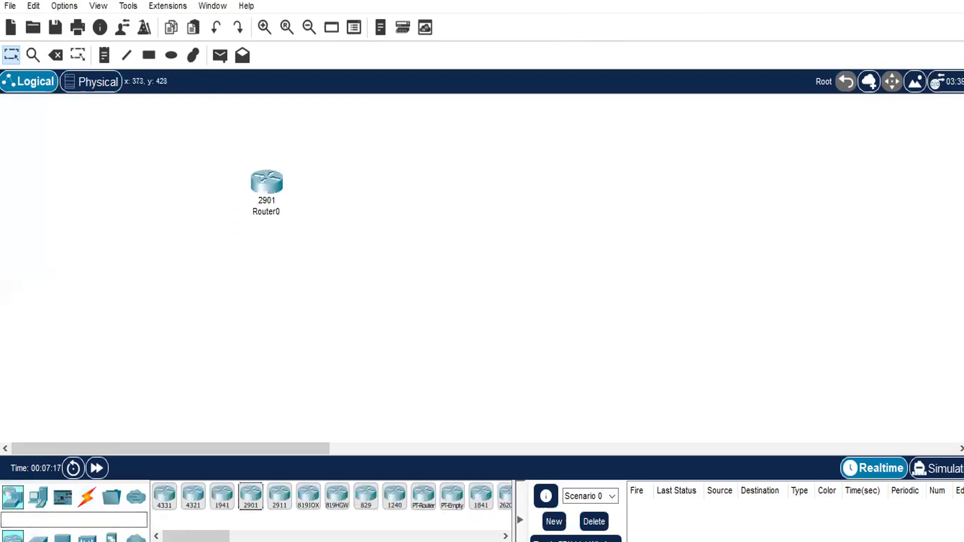
drag(254, 508, 462, 192)
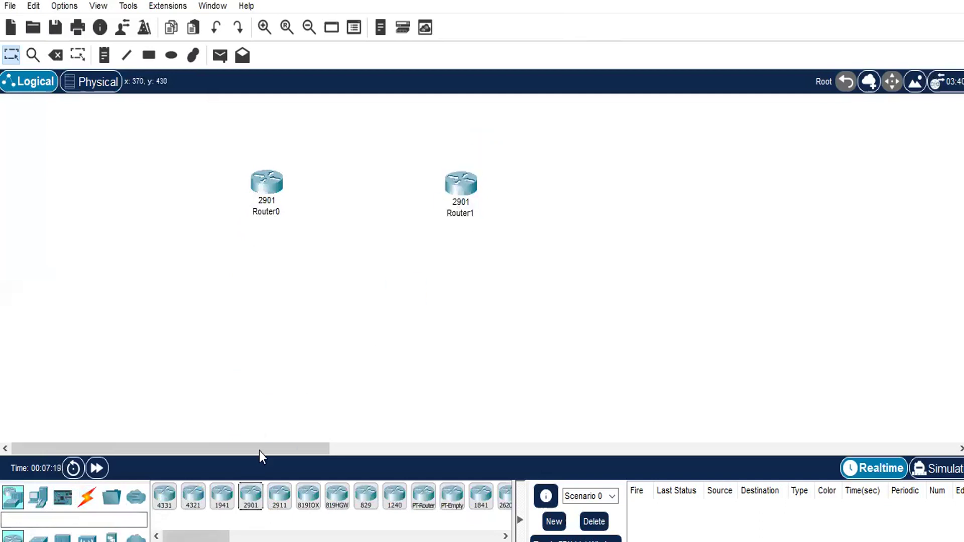
drag(249, 509, 652, 195)
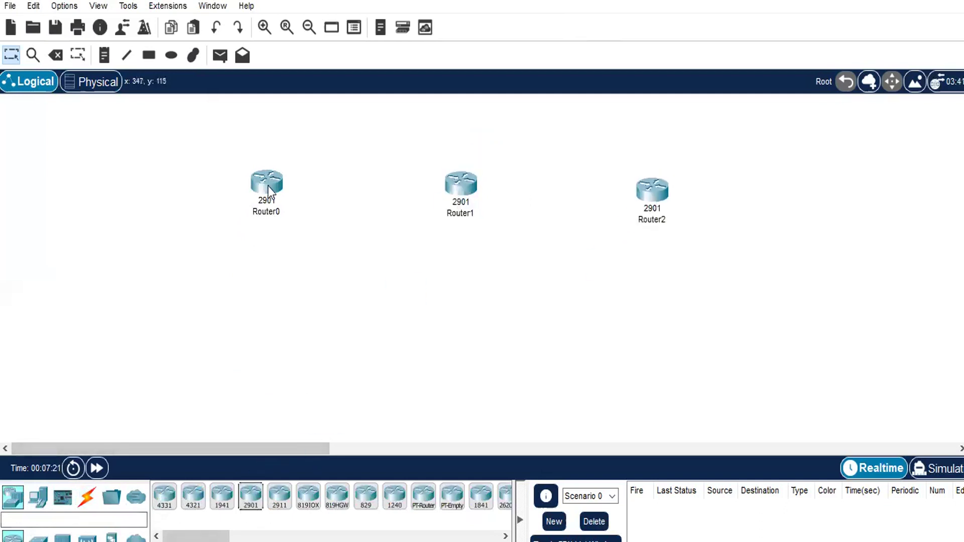
Move the three routers higher up, shifting Router0 and Router1 toward the left of the workspace
drag(267, 181, 191, 152)
drag(453, 183, 398, 163)
drag(651, 189, 651, 164)
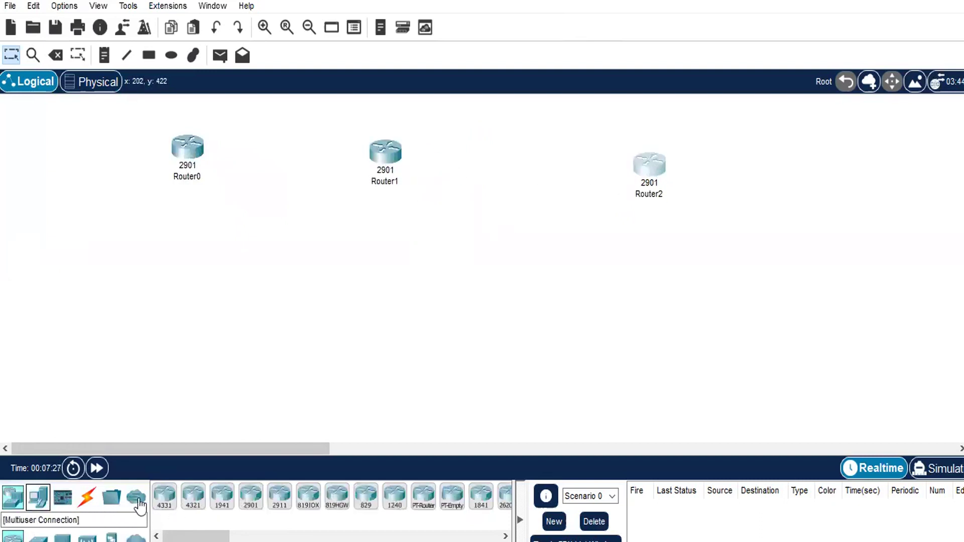
Place three 2960-24TT switches, one below each router
drag(37, 536, 182, 287)
drag(38, 536, 390, 300)
drag(38, 536, 544, 351)
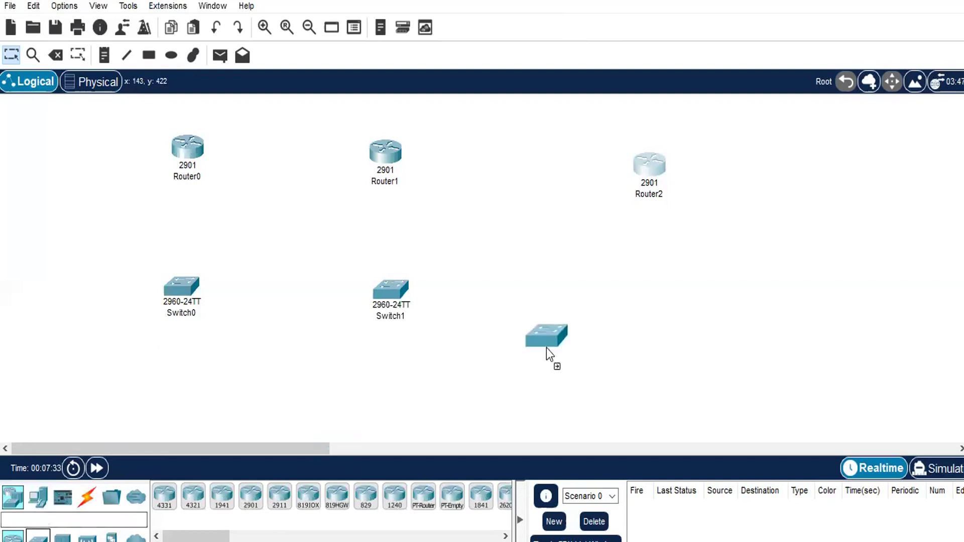
drag(640, 296, 639, 297)
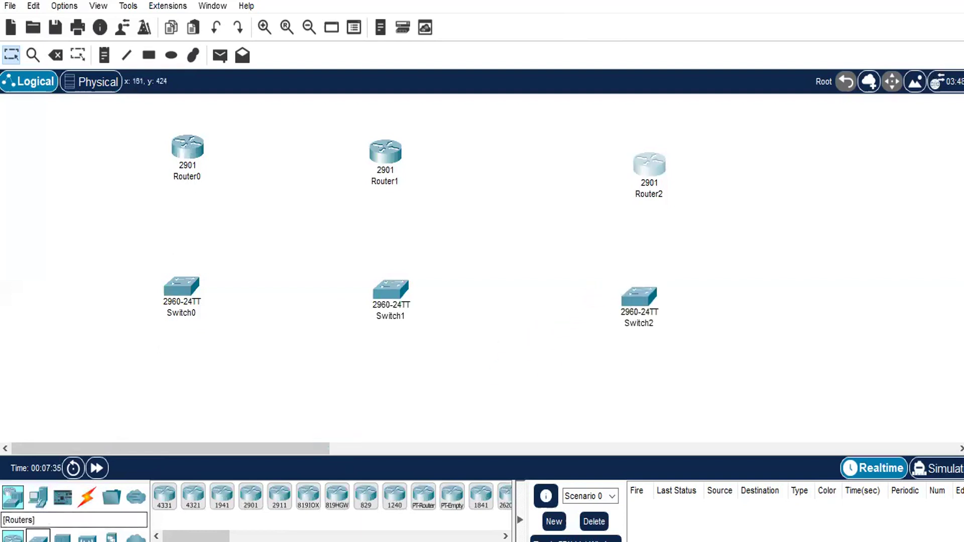
Add three PCs, placing one to the left of each switch
click(38, 497)
drag(164, 496, 61, 309)
click(61, 309)
click(165, 496)
click(274, 298)
click(164, 496)
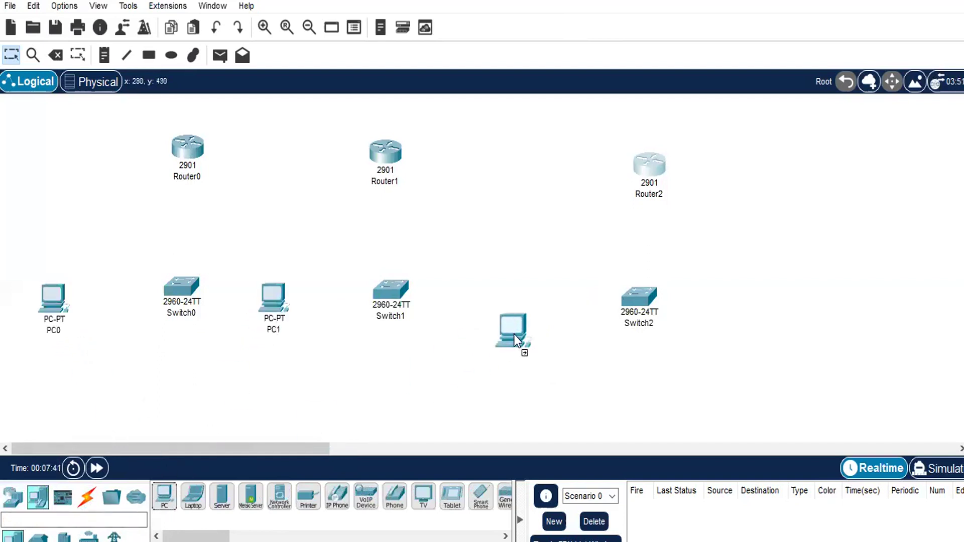
click(535, 308)
Spread the devices into three separate groups, each with a PC beside its switch and the router above the switch
drag(174, 290, 158, 297)
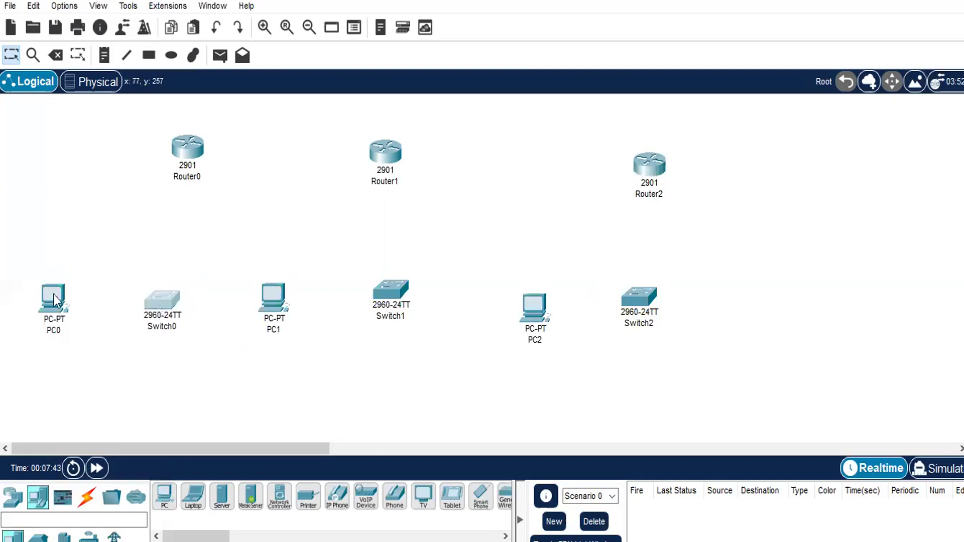
drag(54, 300, 30, 304)
drag(651, 170, 718, 164)
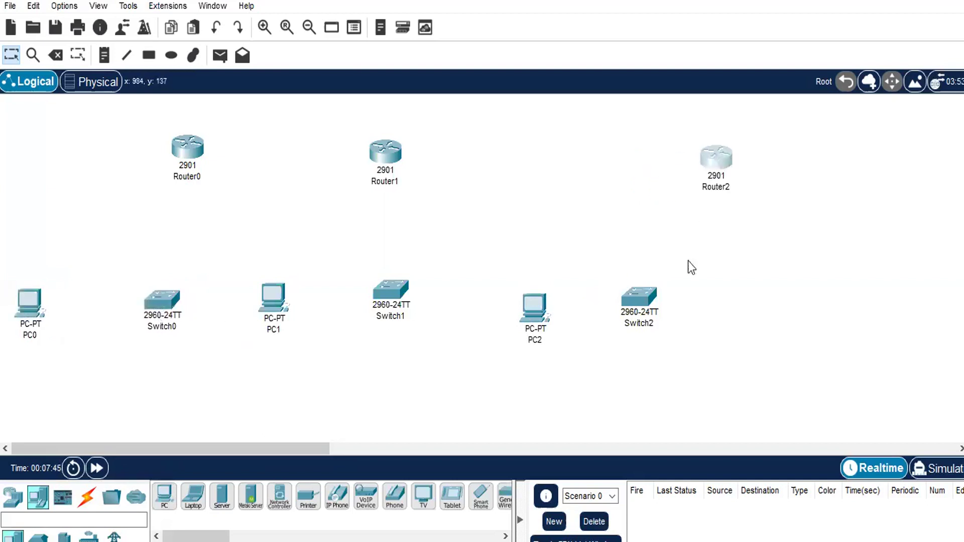
drag(646, 300, 752, 302)
drag(720, 163, 749, 153)
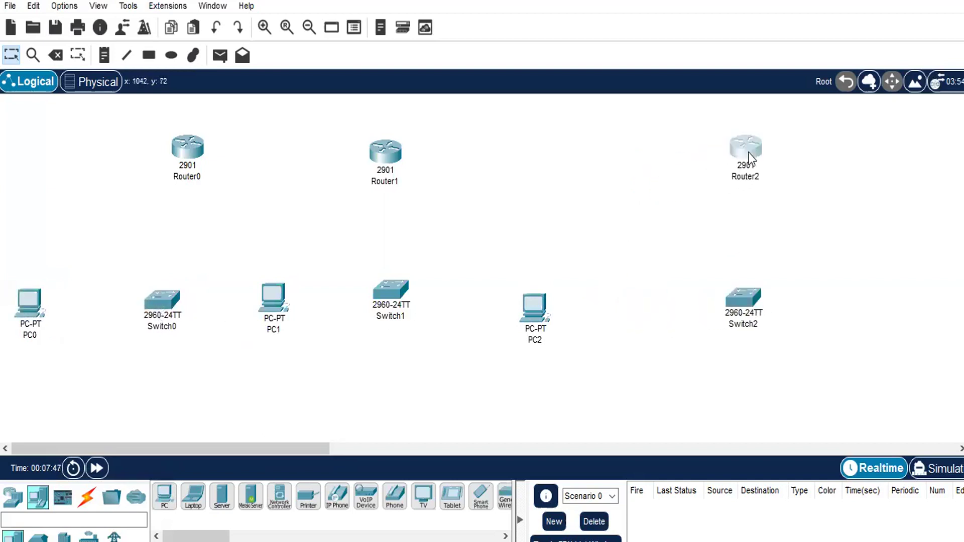
drag(531, 323, 591, 300)
drag(398, 293, 424, 304)
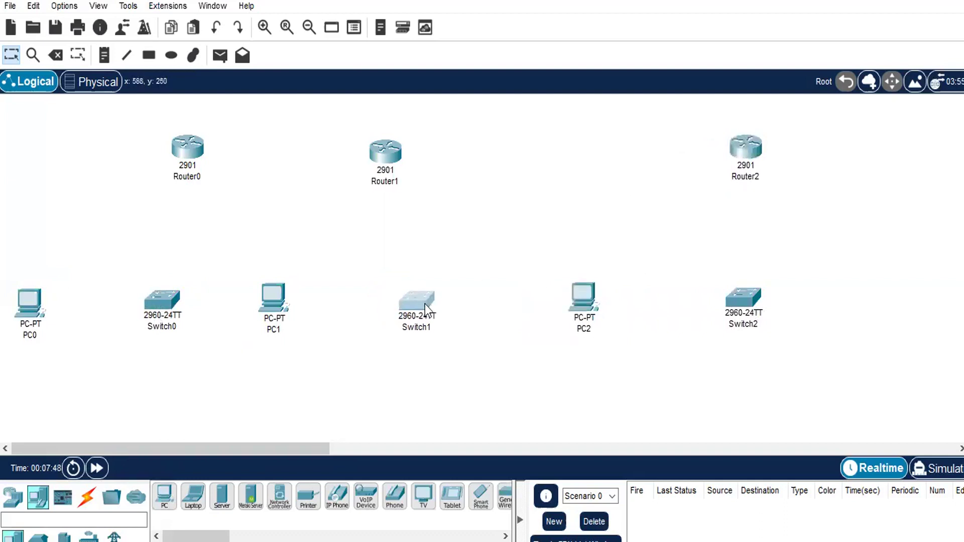
drag(379, 161, 444, 153)
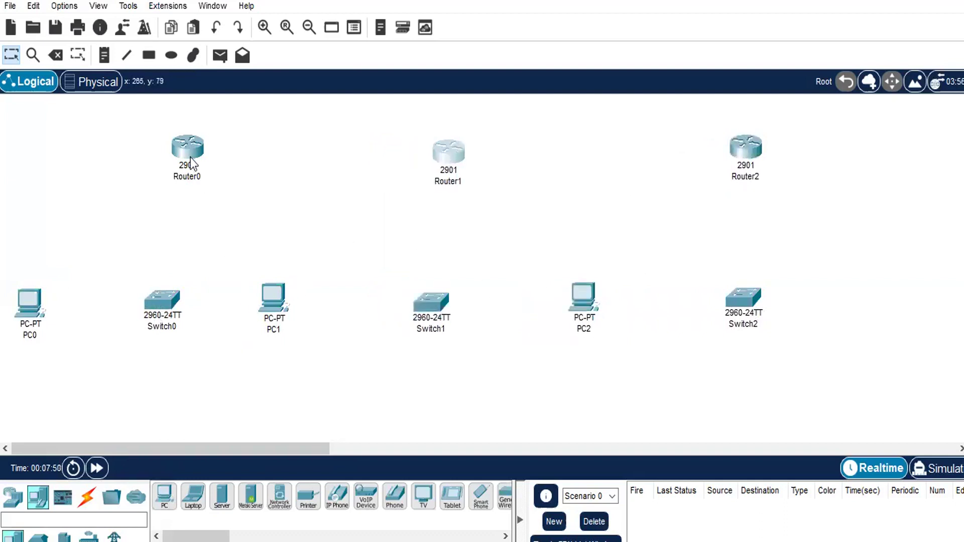
Connect PC0 to Switch0 and Router0 to Switch0 using automatically chosen cable types
click(87, 497)
click(165, 497)
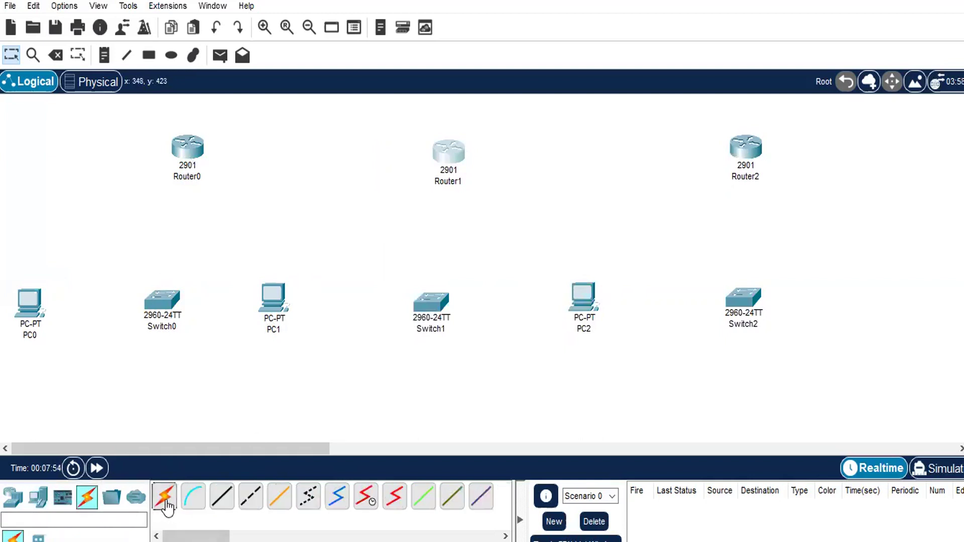
click(40, 312)
click(168, 305)
click(165, 497)
click(188, 150)
click(171, 296)
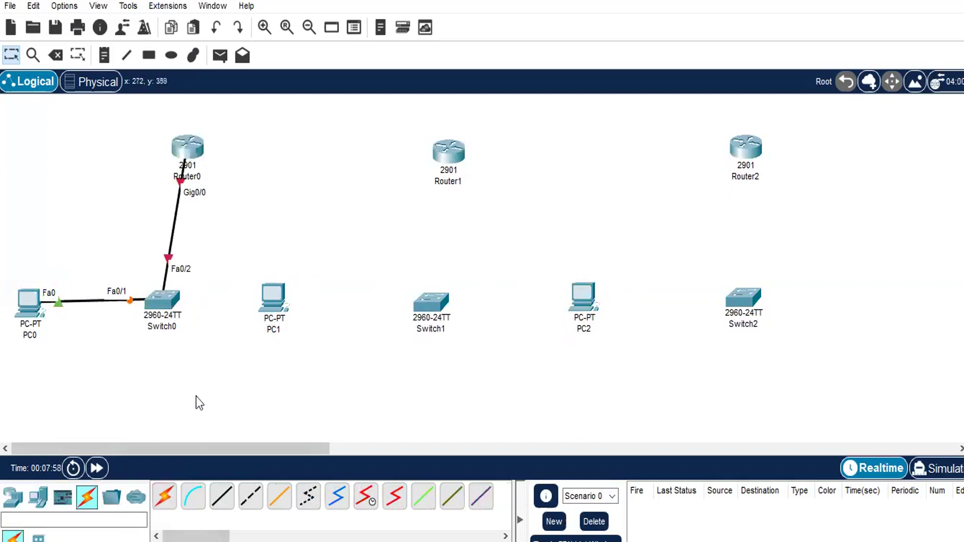
Connect Router1 to Switch1 and Switch1 to PC1 using automatically chosen cable types
click(164, 498)
click(449, 154)
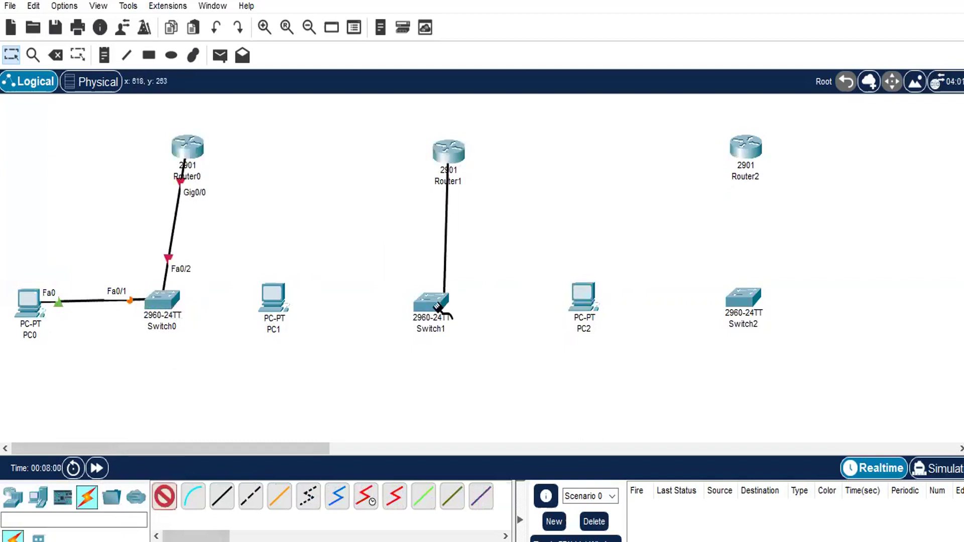
click(431, 301)
click(164, 497)
click(428, 305)
click(269, 299)
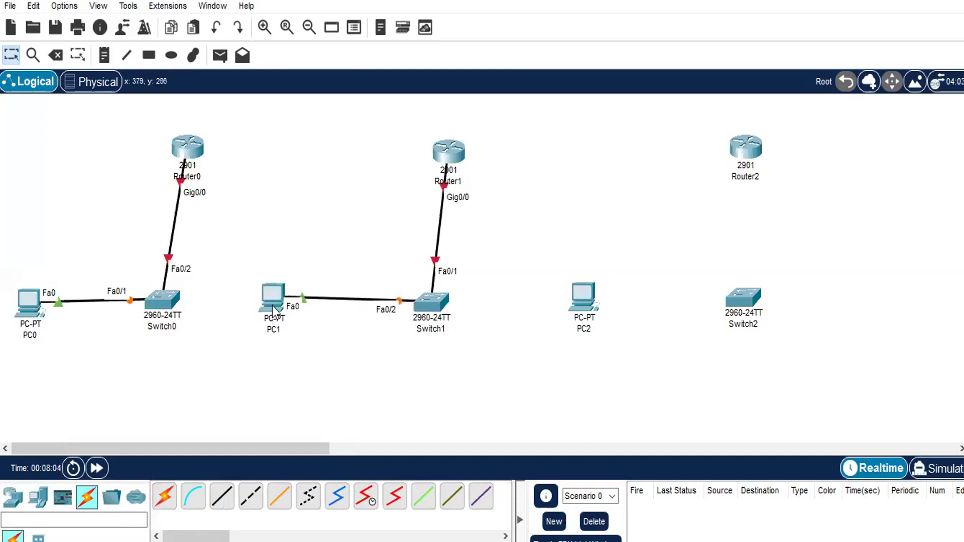
Adjust the positions of PC1, Switch0 and Router1 so the router-to-switch links run nearly vertical
drag(272, 309, 284, 315)
drag(164, 303, 178, 307)
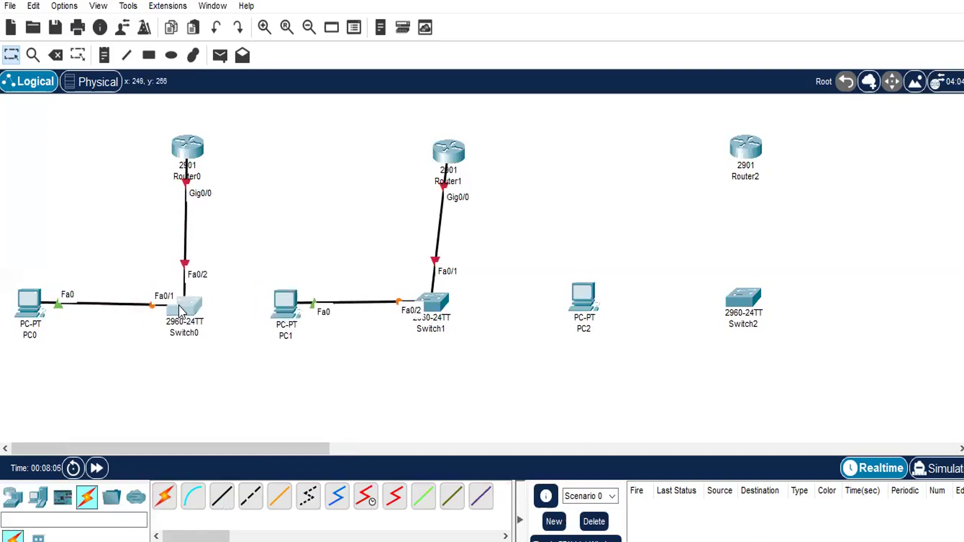
drag(443, 154, 432, 153)
Connect Router2 to Switch2 and PC2 to Switch2 using automatically chosen cable types
click(164, 497)
click(746, 146)
click(748, 304)
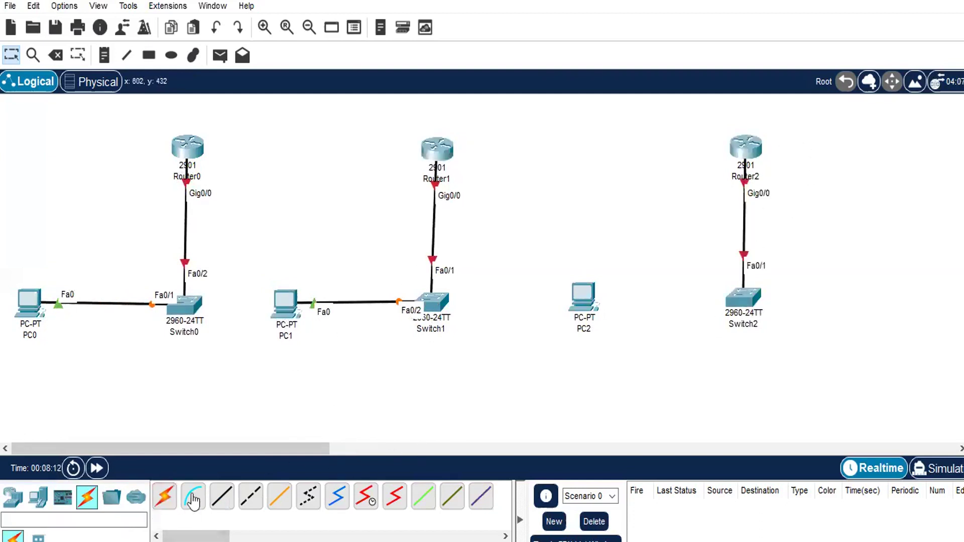
click(599, 304)
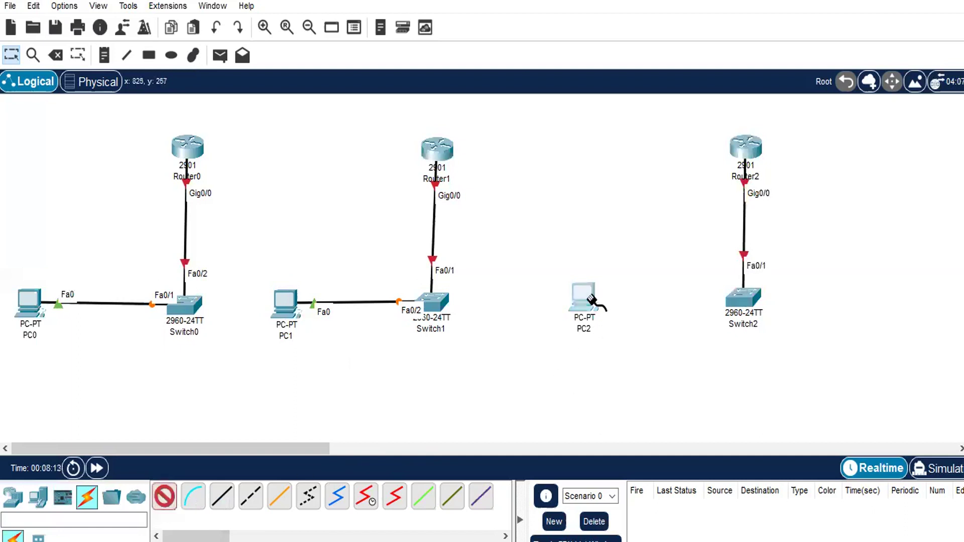
click(737, 304)
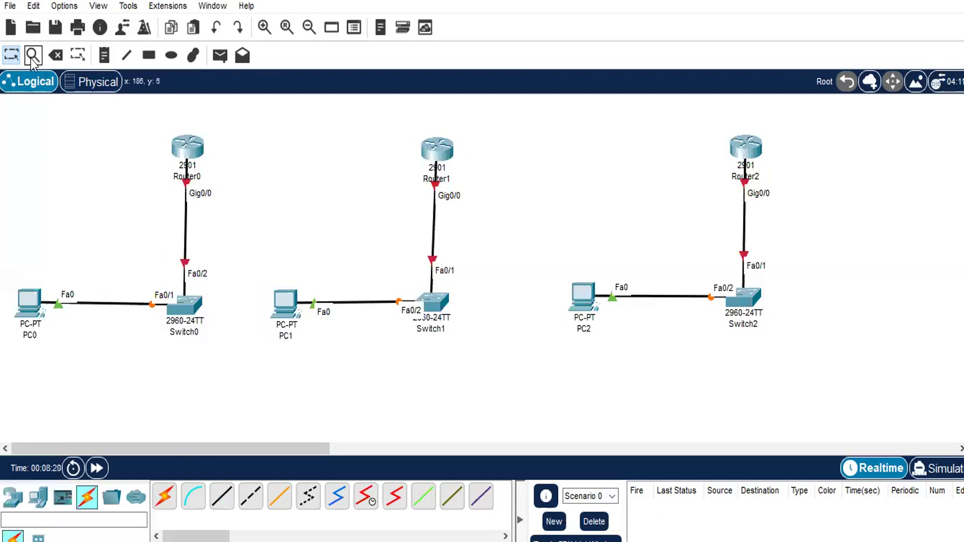
With Router0 powered off, install HWIC-2T modules in its two leftmost expansion slots and close its device window
click(188, 151)
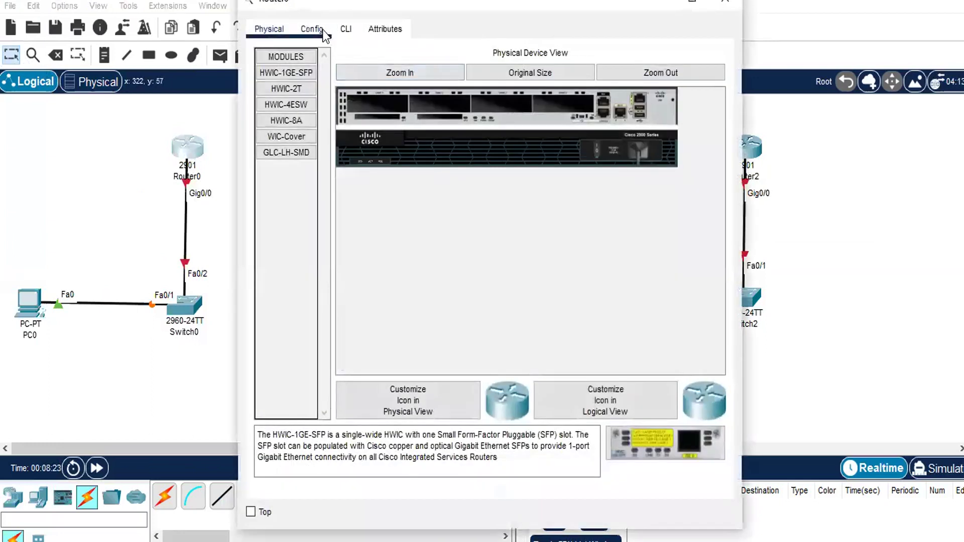
click(279, 89)
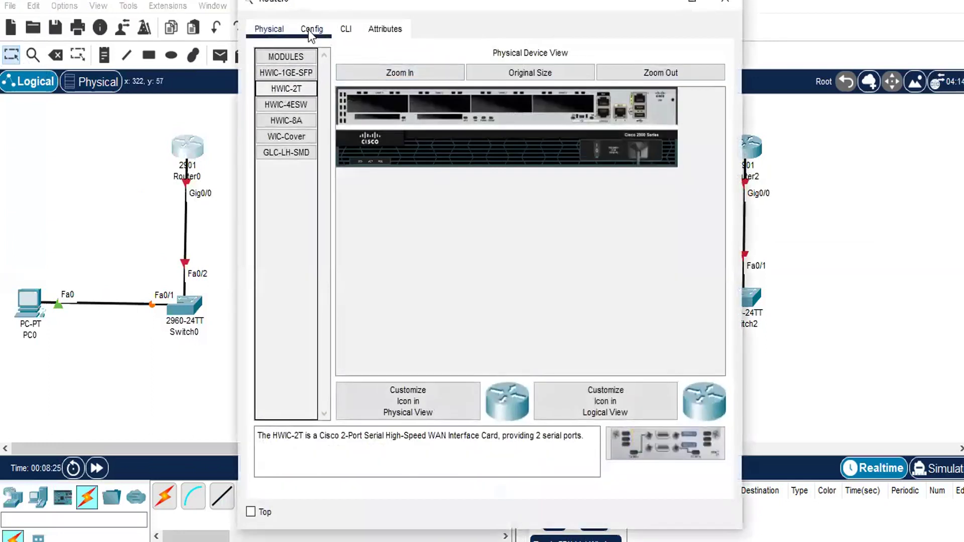
drag(309, 5, 378, 52)
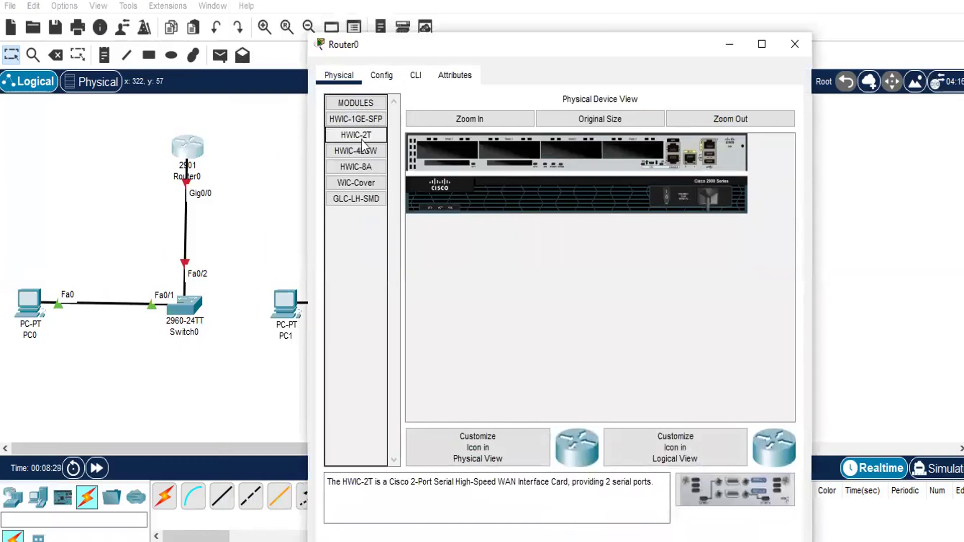
drag(746, 490, 450, 154)
click(627, 335)
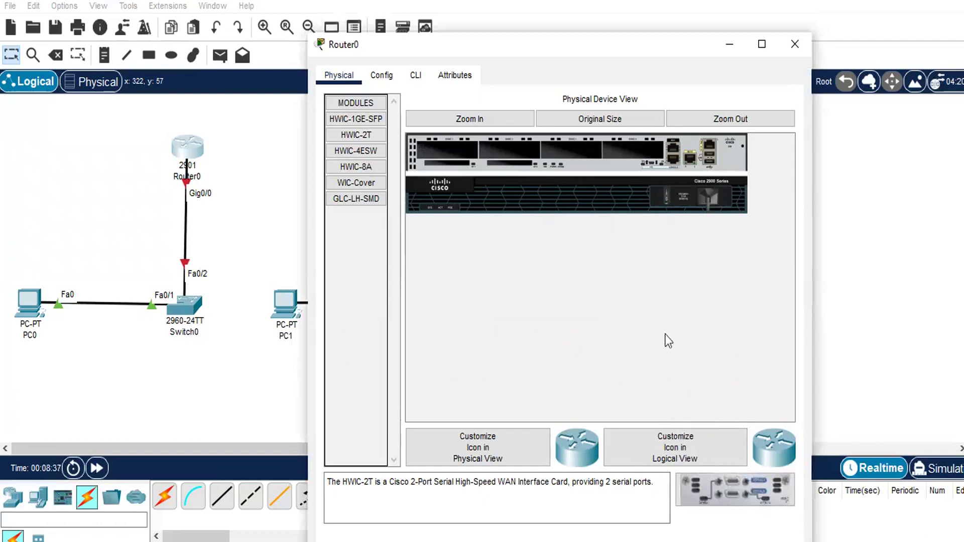
drag(725, 496, 459, 152)
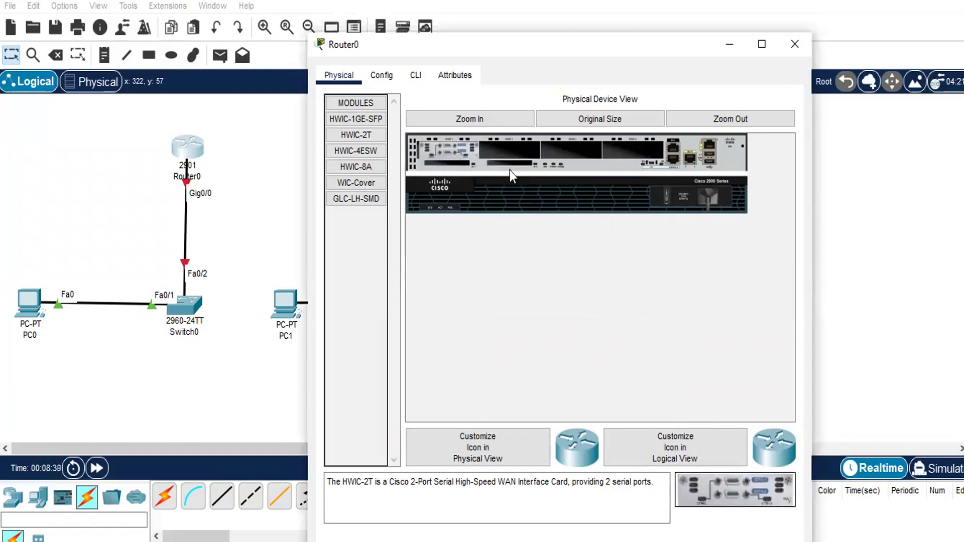
drag(739, 496, 514, 155)
click(899, 280)
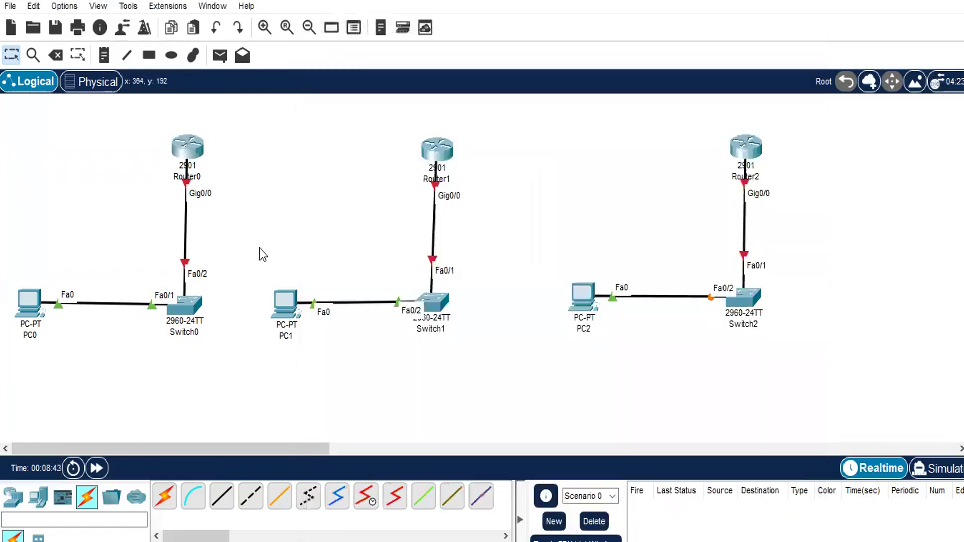
With Router1 powered off, install HWIC-2T modules in its two leftmost expansion slots and close its device window
click(441, 148)
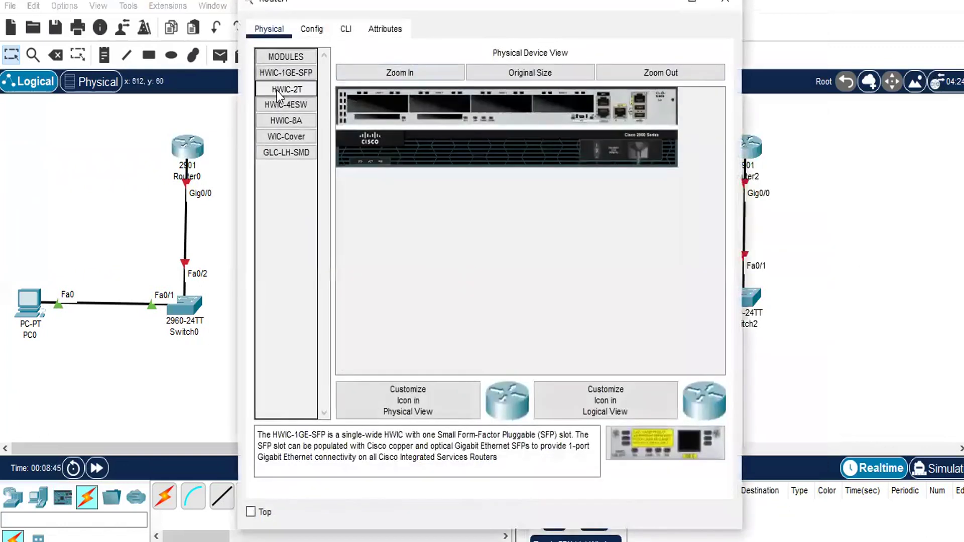
click(277, 90)
drag(345, 8, 413, 55)
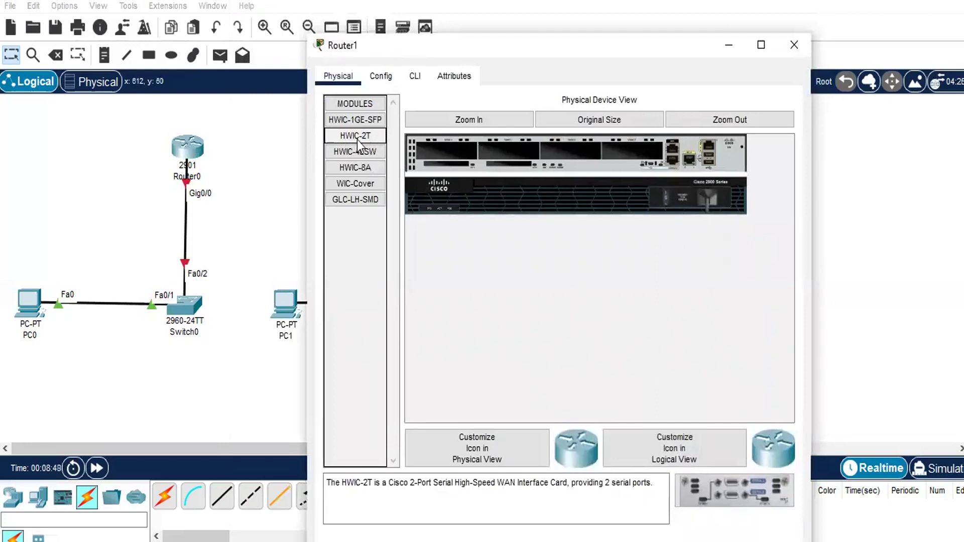
drag(355, 135, 504, 151)
click(628, 335)
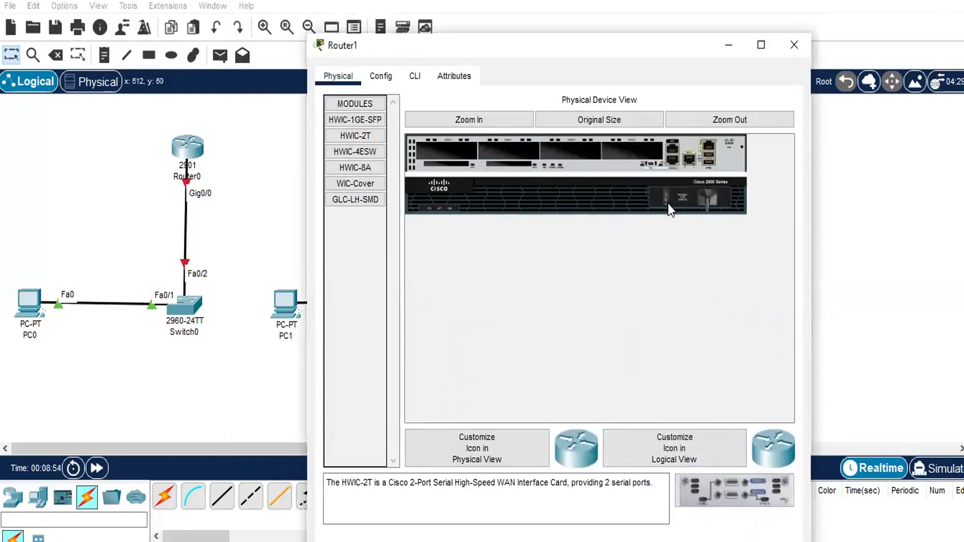
drag(752, 501, 459, 159)
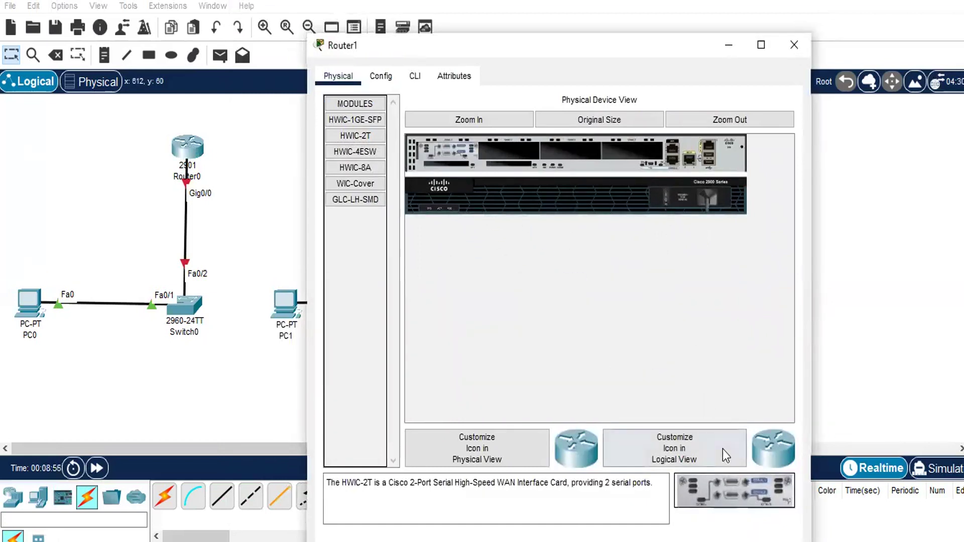
drag(730, 492, 504, 149)
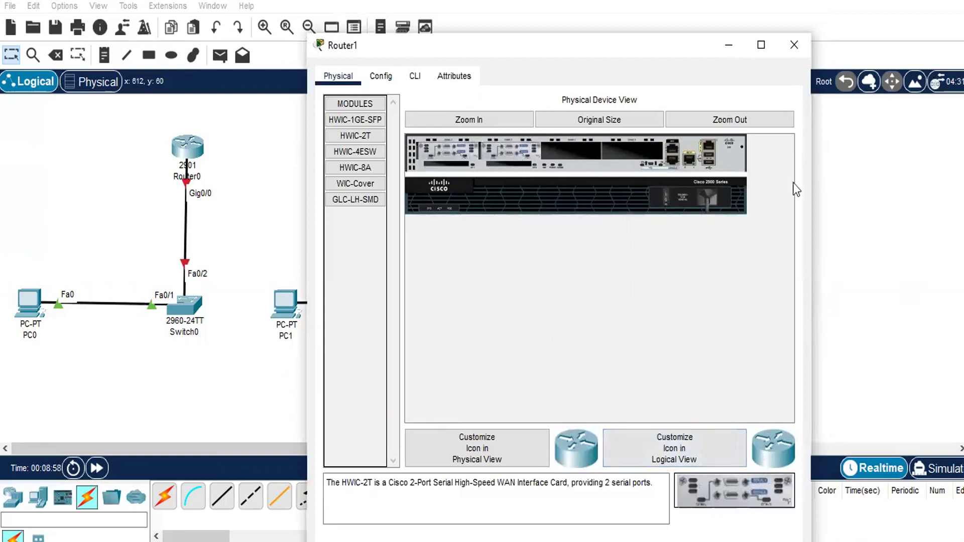
click(846, 199)
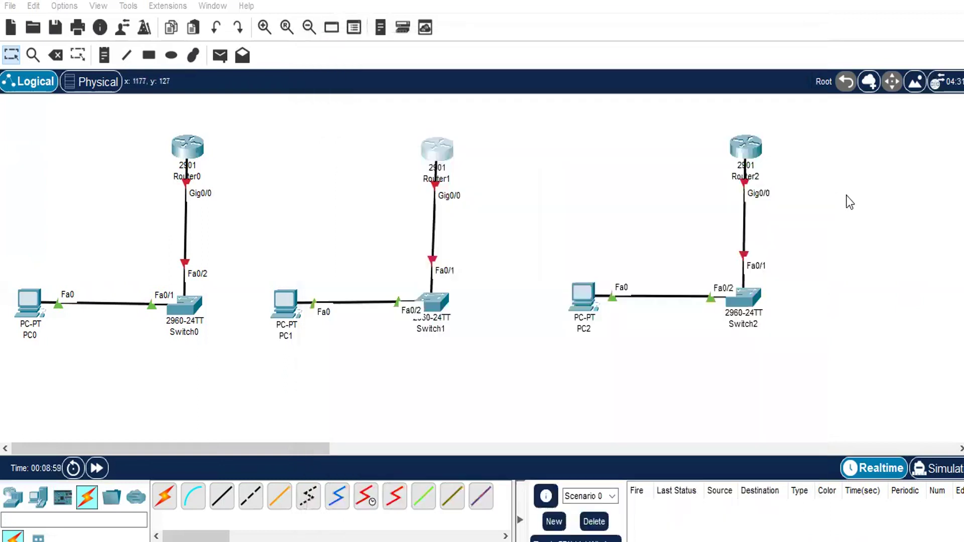
click(738, 150)
click(345, 30)
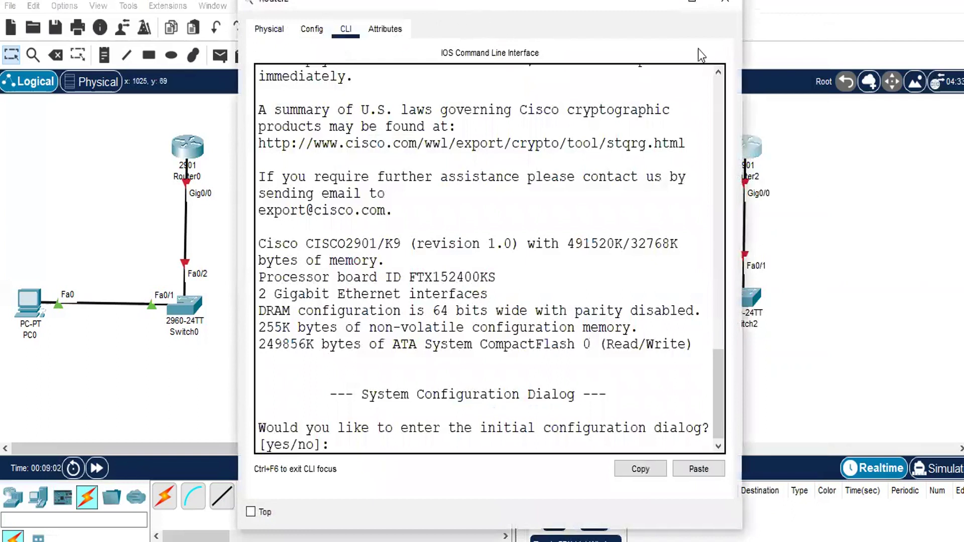
drag(582, 9, 595, 92)
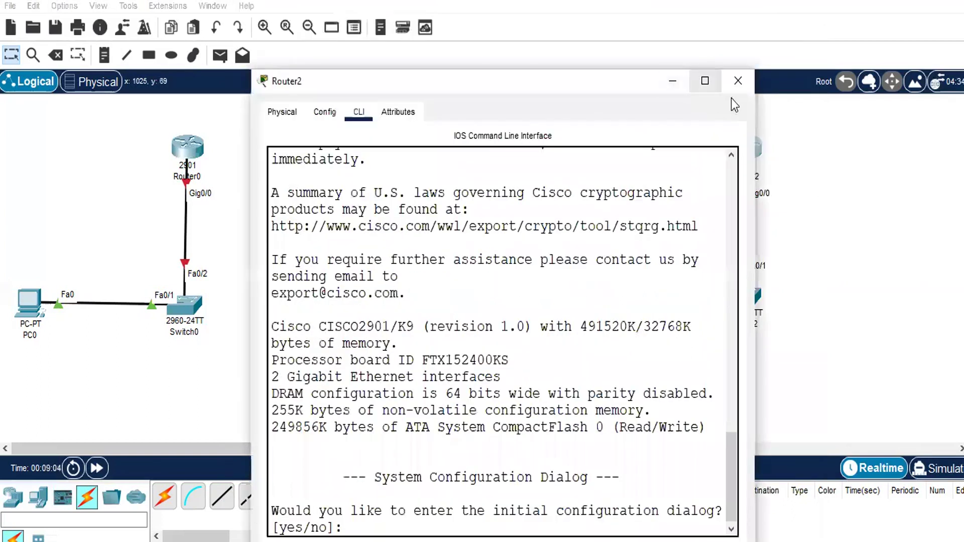
click(739, 90)
With Router2 powered off, install HWIC-2T modules in its two leftmost expansion slots and close its device window
click(742, 148)
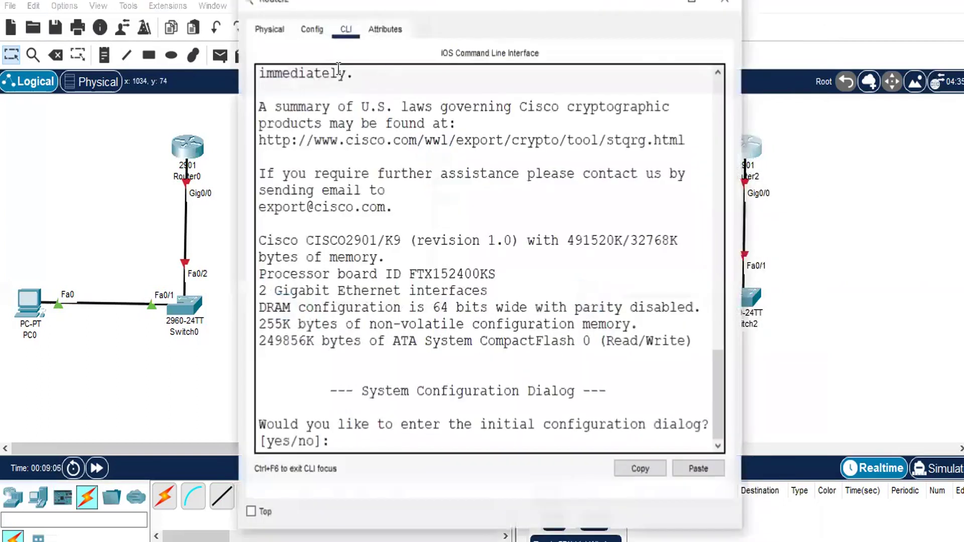
click(273, 30)
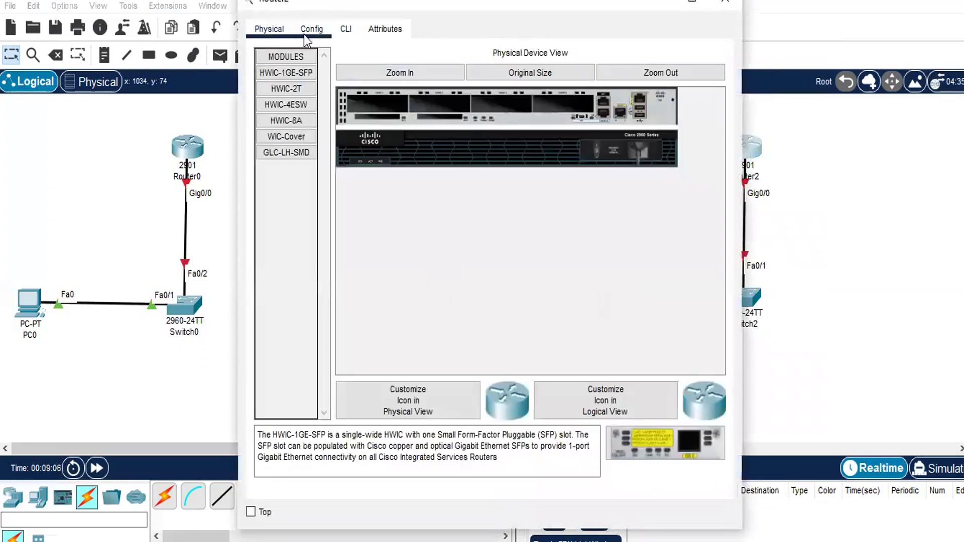
click(296, 91)
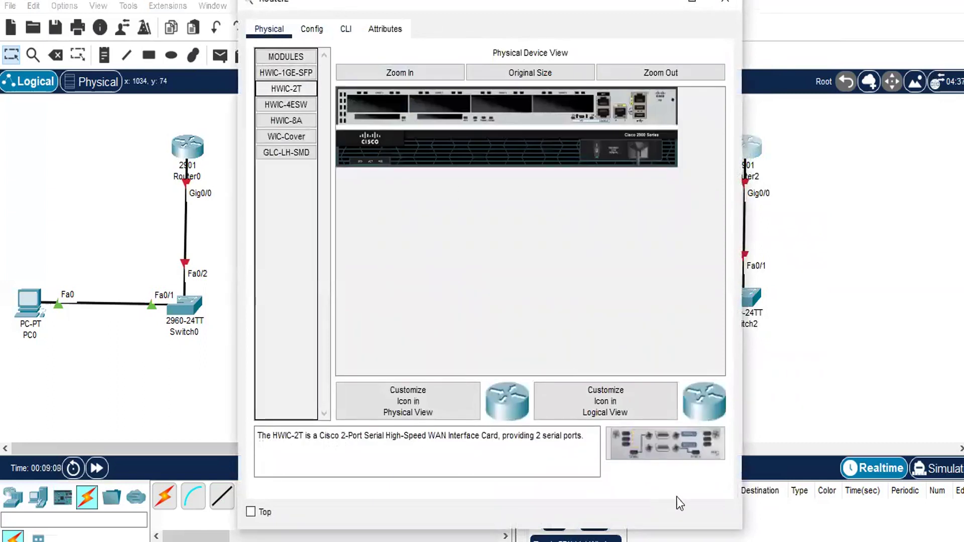
drag(668, 446, 382, 106)
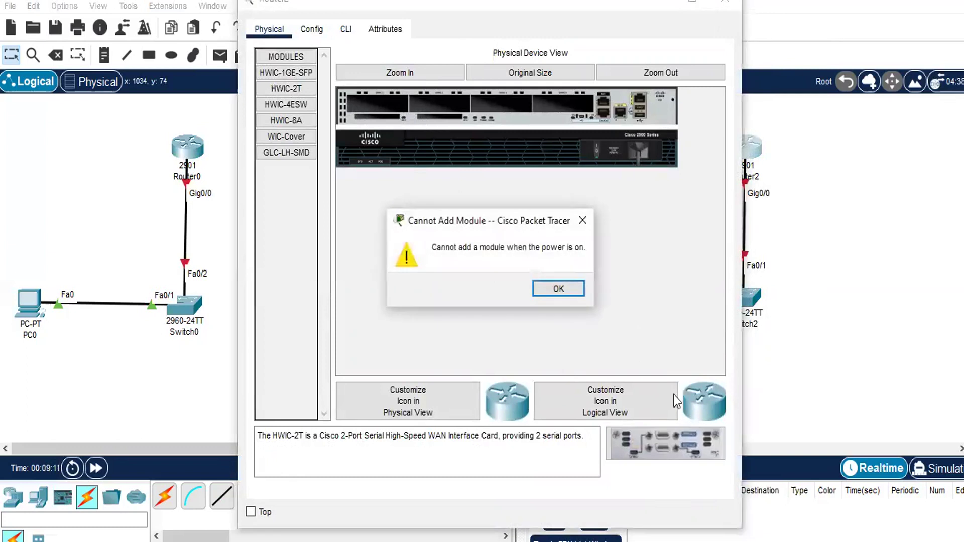
click(563, 285)
drag(667, 445, 387, 104)
drag(661, 460, 445, 103)
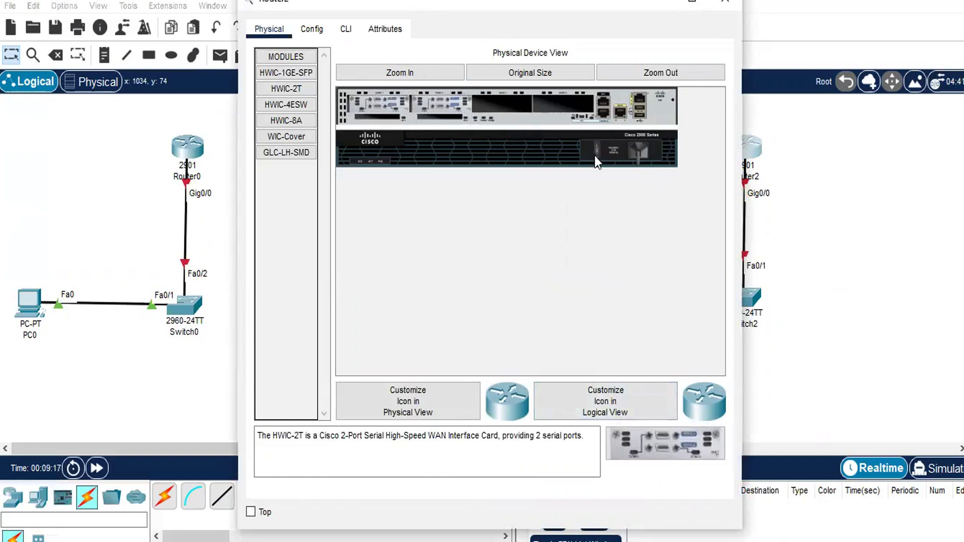
click(779, 183)
Check the physical device views of Router1 and Router0 for their installed modules
click(436, 150)
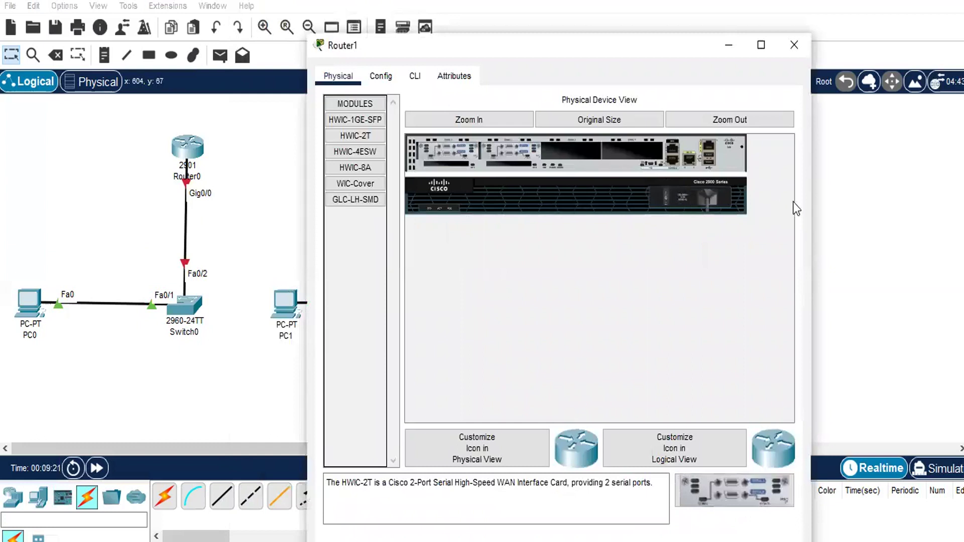
click(873, 207)
click(183, 150)
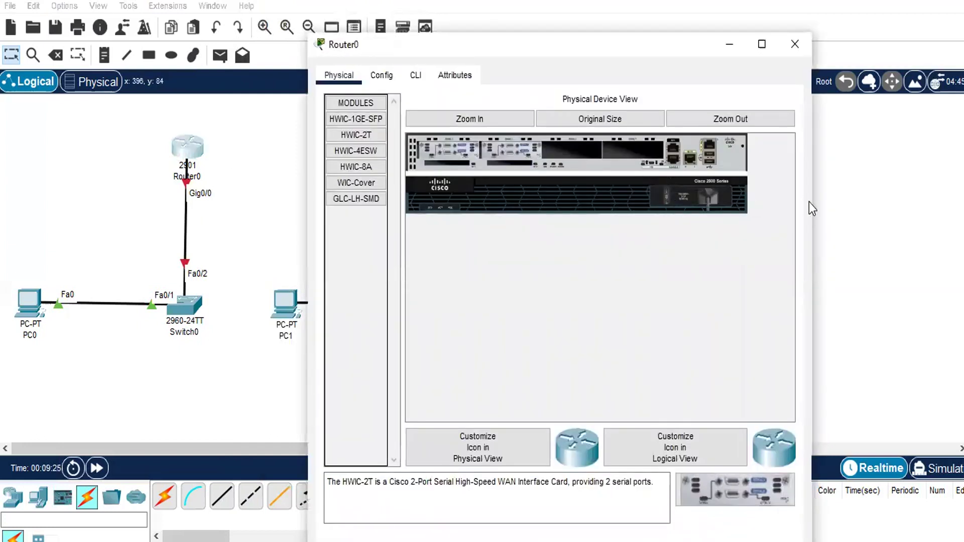
click(865, 213)
Connect Router0 to Router1 and Router1 to Router2 using automatically chosen cables, and nudge Switch1 slightly downward
click(165, 497)
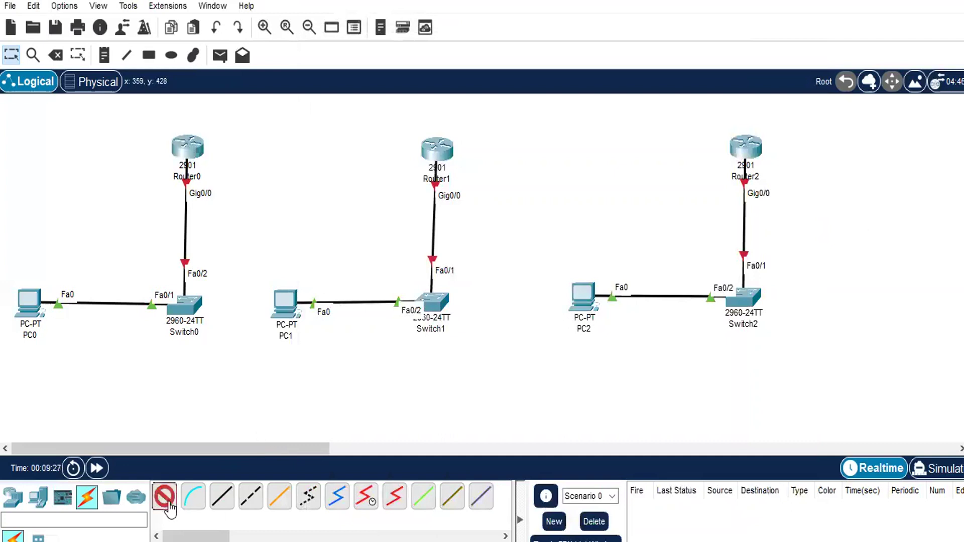
click(183, 153)
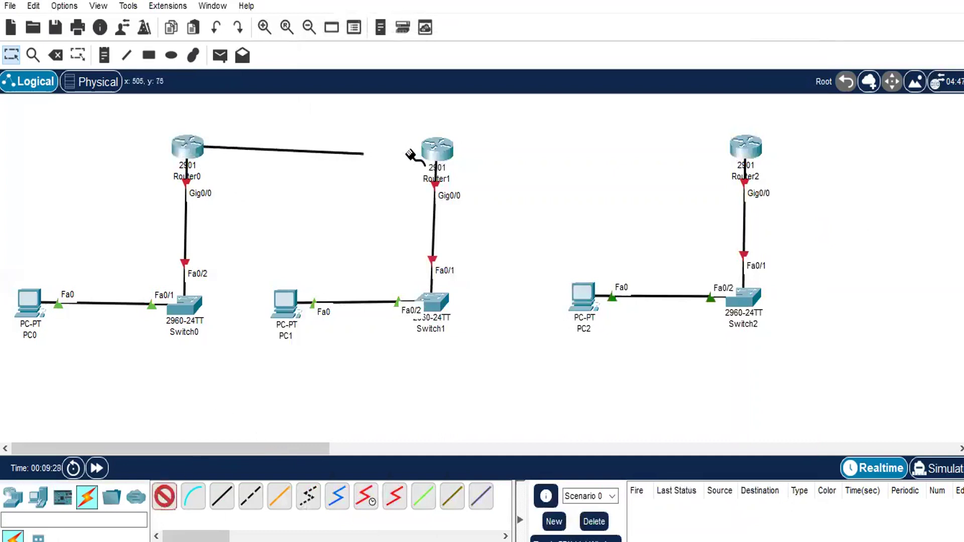
click(424, 153)
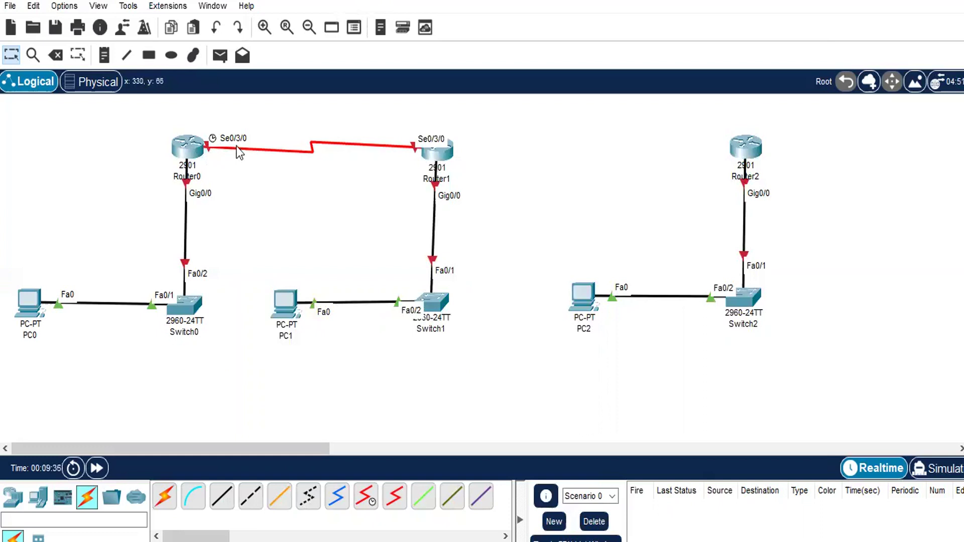
click(164, 497)
click(452, 151)
click(745, 149)
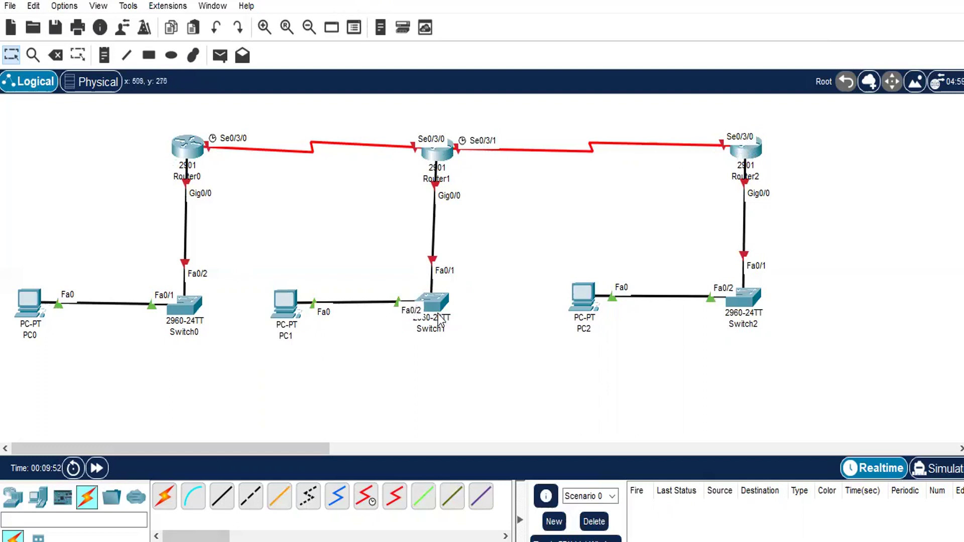
drag(435, 302, 434, 308)
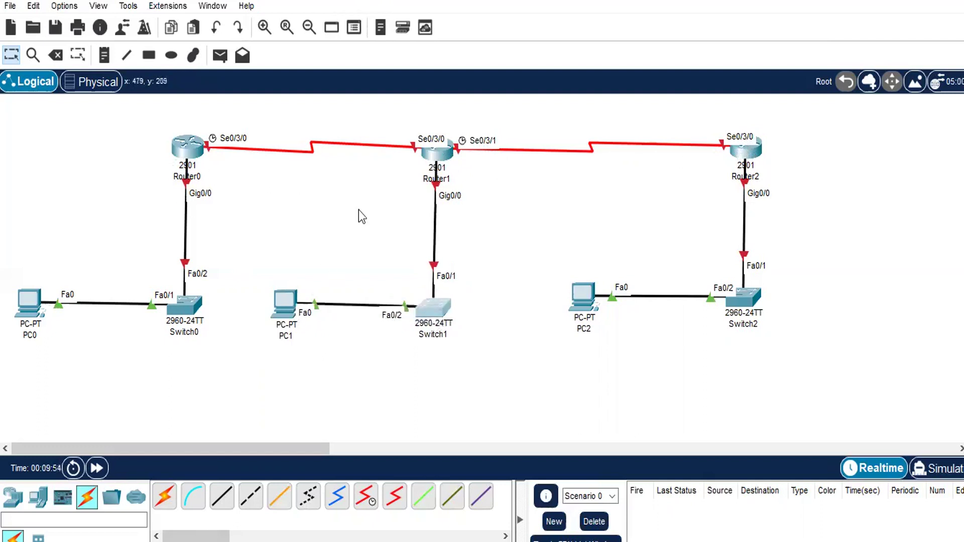
Annotate the first network with notes: 10.1.1.0/24 on the Router0–Switch0 link, 10.1.1.1/24 beside Router0 and 10.1.1.2/24 below PC0
click(104, 57)
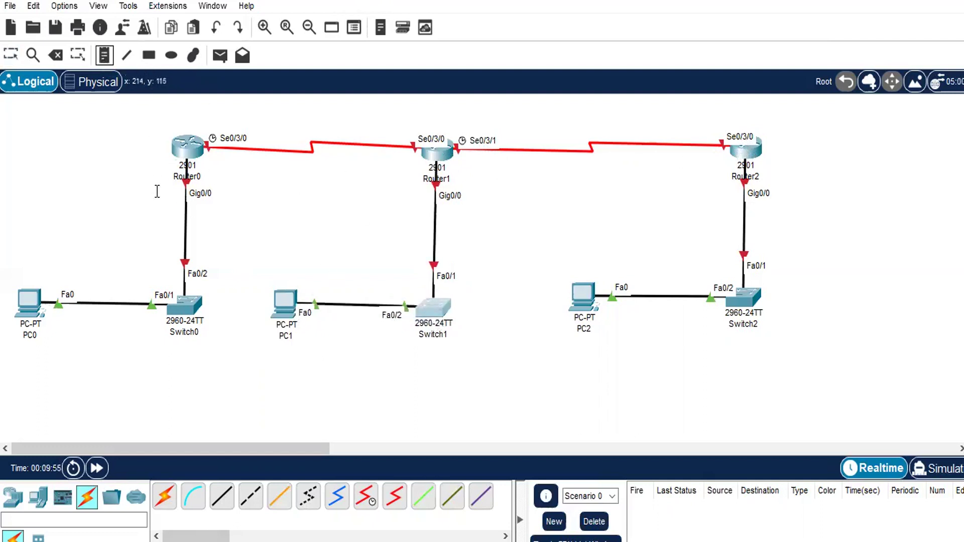
click(168, 218)
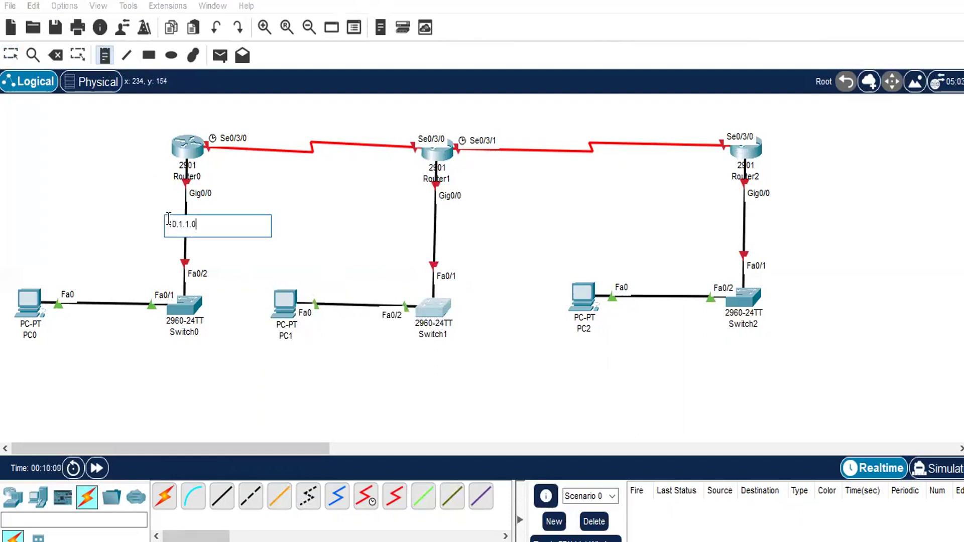
click(130, 155)
text(10.1.1.1/24)
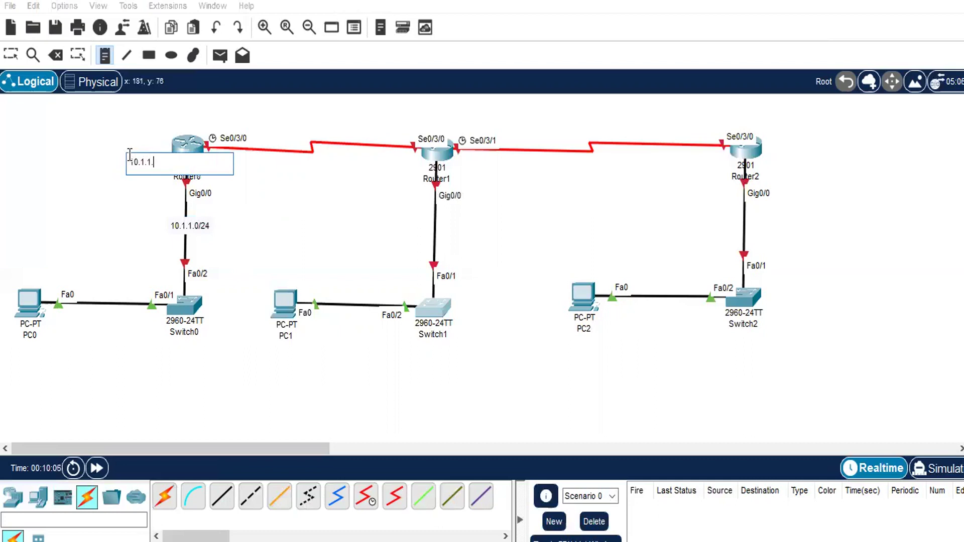
click(16, 344)
text(10.1.1.2/24)
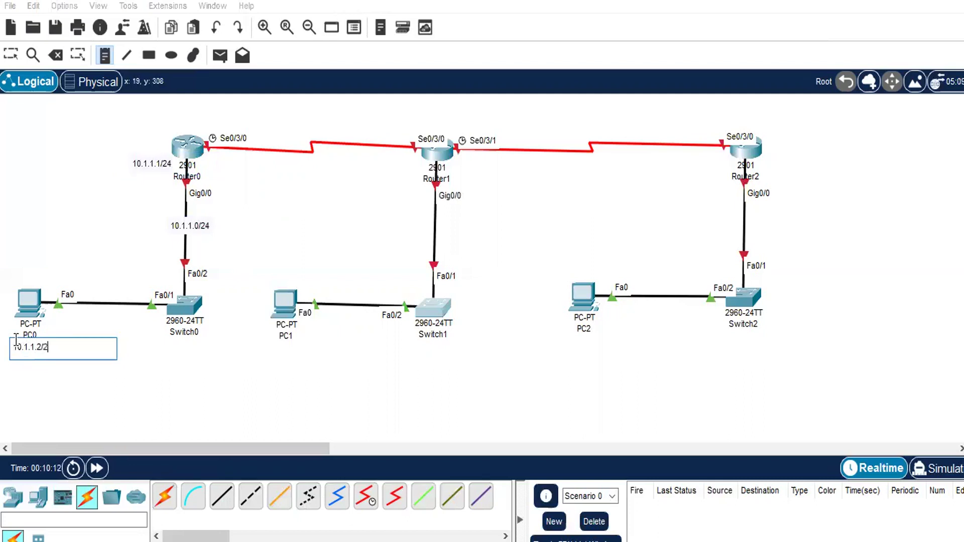
Label the Router1–Switch1 link with the note 172.168.1.0/24 and begin a note reading 172.16 beside Router1
click(412, 213)
click(406, 219)
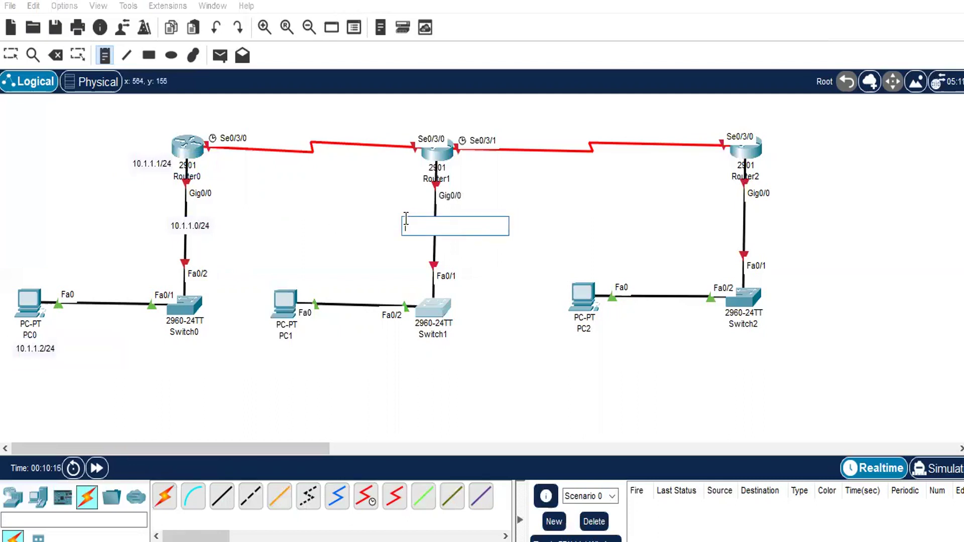
text(172.168.1.0/24)
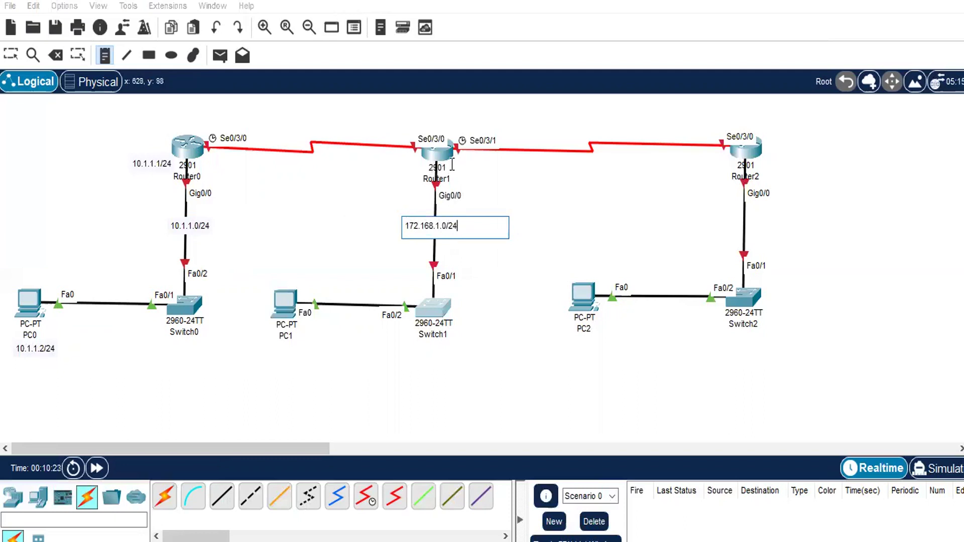
click(458, 173)
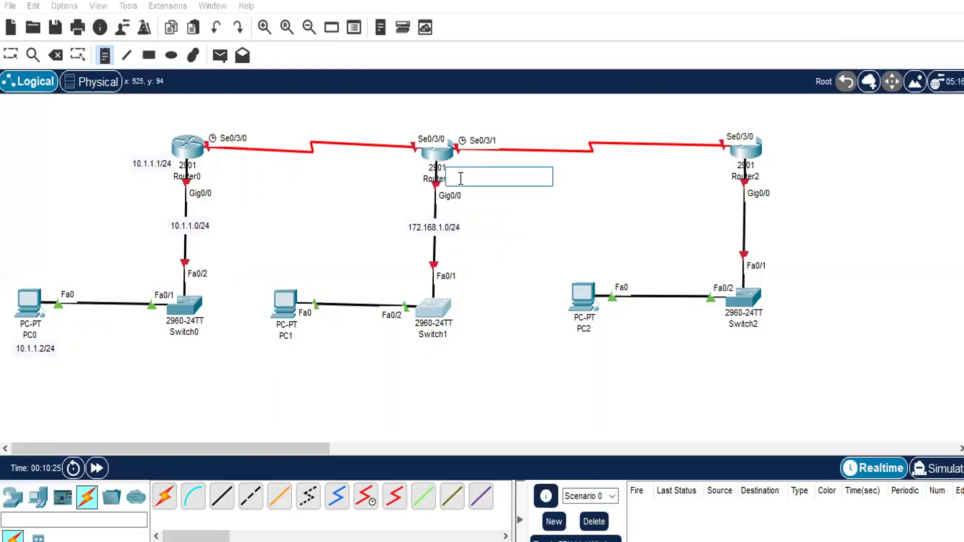
text(172.1)
text(6)
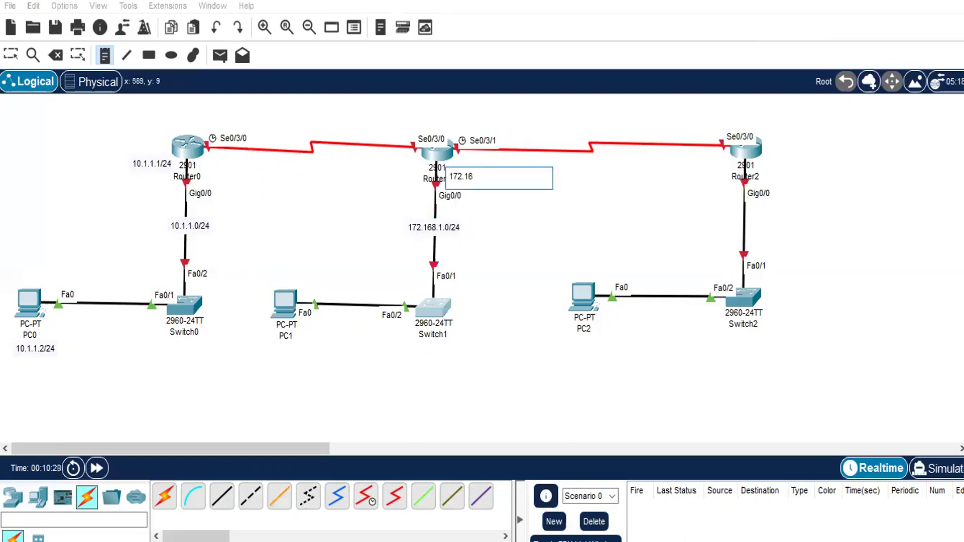
Correct the Router1–Switch1 link note to 172.16.1.0/24 and complete the note beside Router1 as 172.16.1.1/24
click(11, 55)
double_click(420, 230)
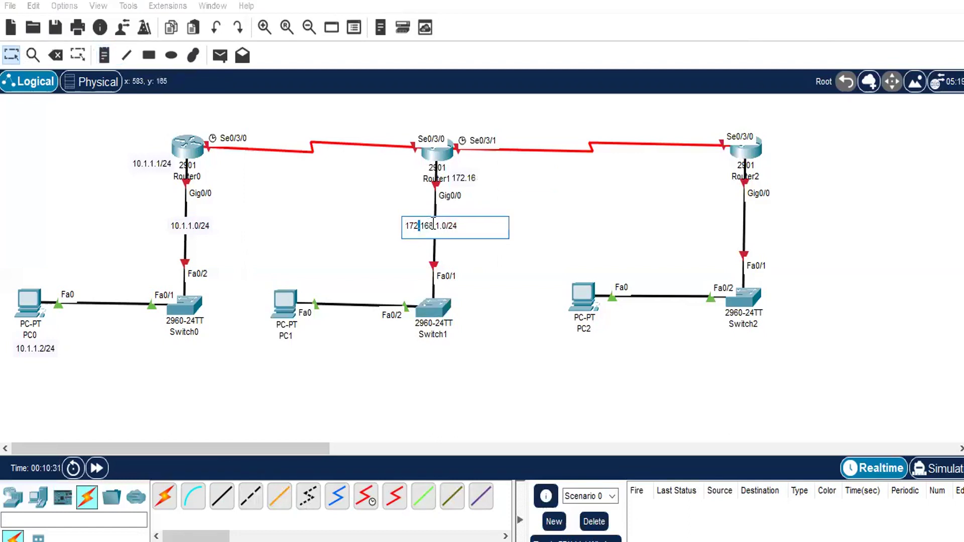
key(BackSpace)
click(517, 237)
double_click(474, 178)
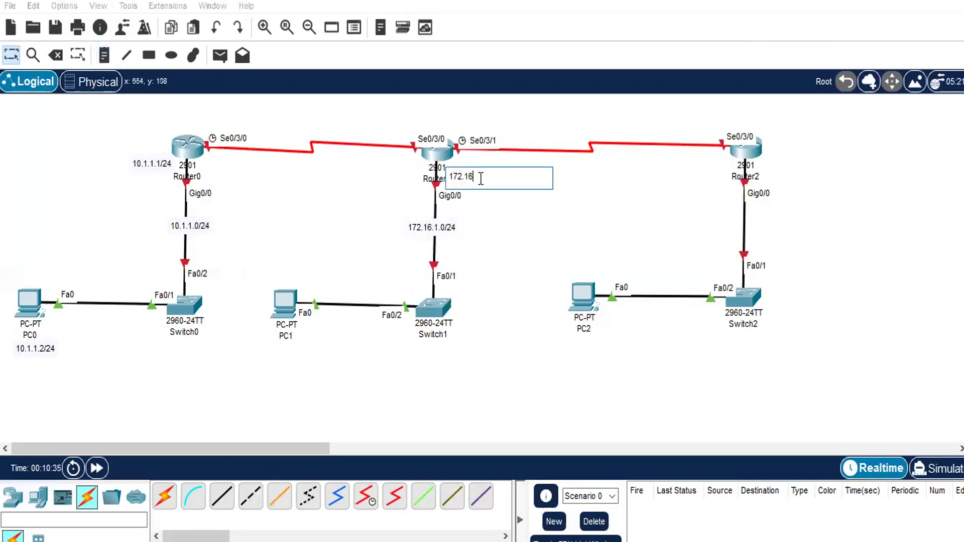
text(.1.1/24)
click(275, 351)
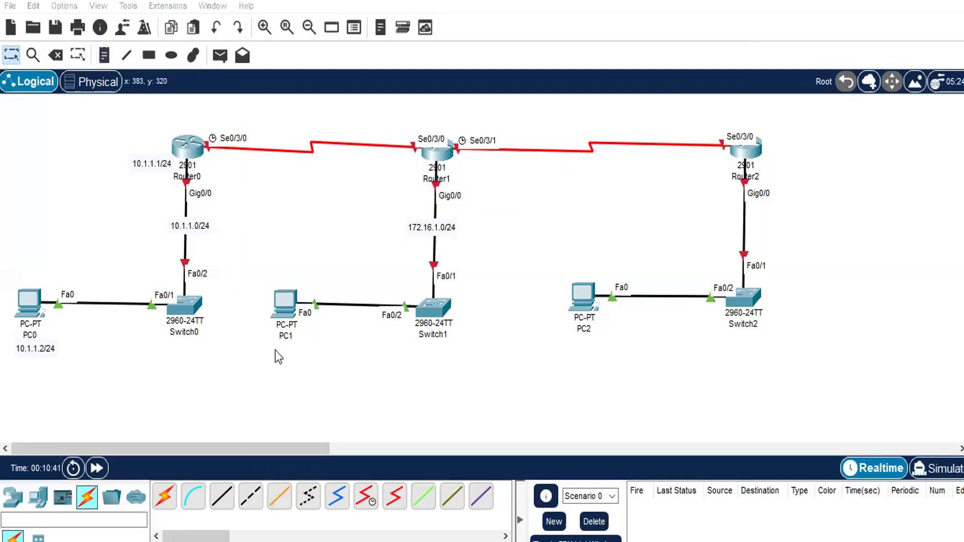
Add a note below PC1 reading 172.16.1.2/24
click(104, 55)
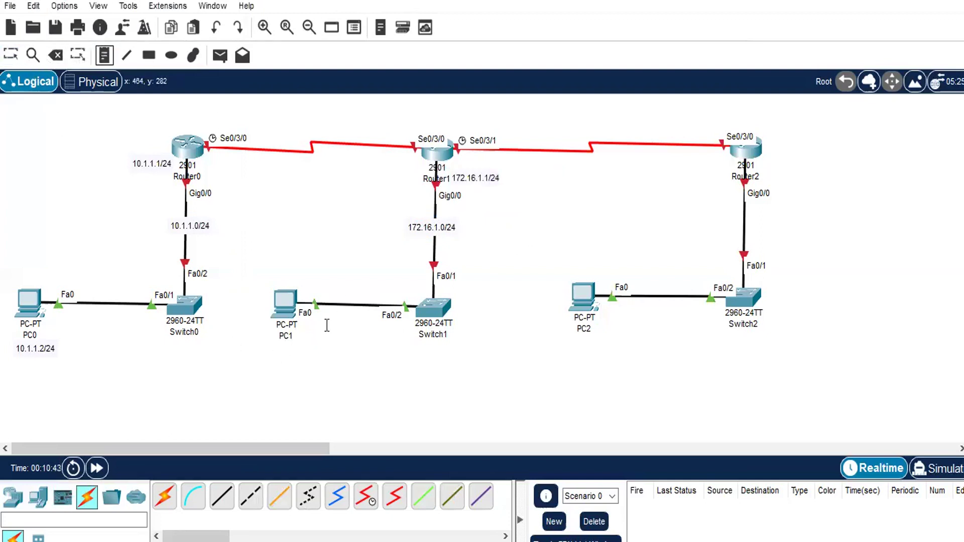
click(269, 345)
text(172.168)
key(BackSpace)
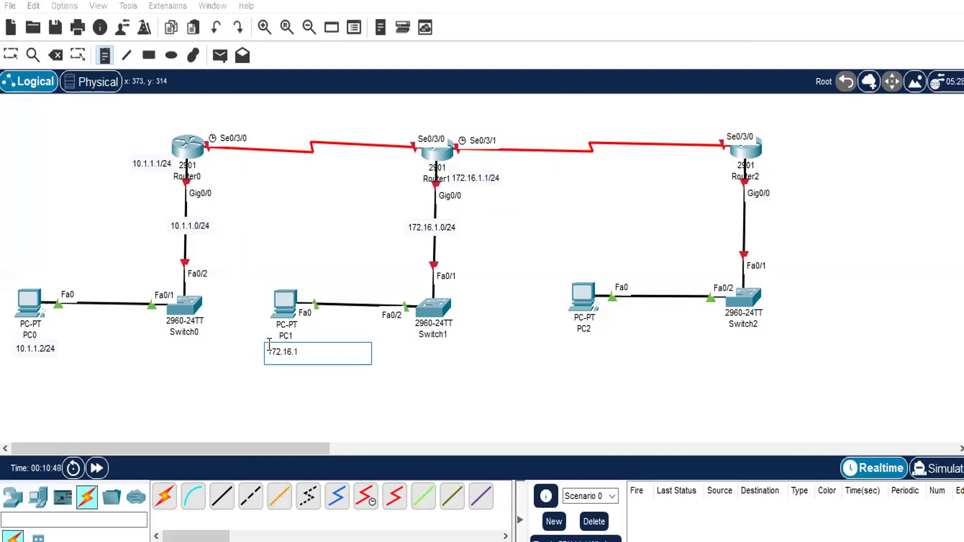
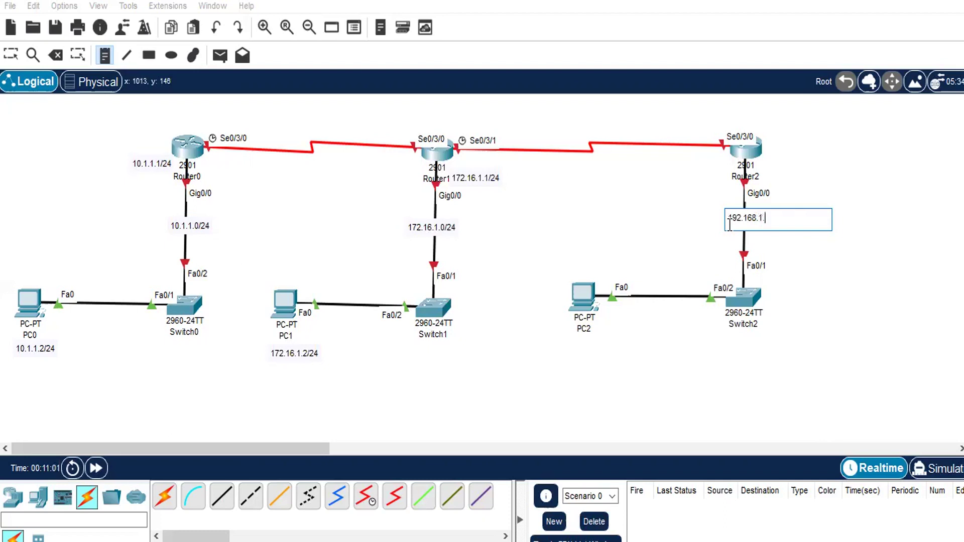
Label the Router2–Switch2 link with the note 192.168.1.0/24 and add the note 192.168.1.1/24 beside Router2
text(/24)
click(687, 346)
click(763, 164)
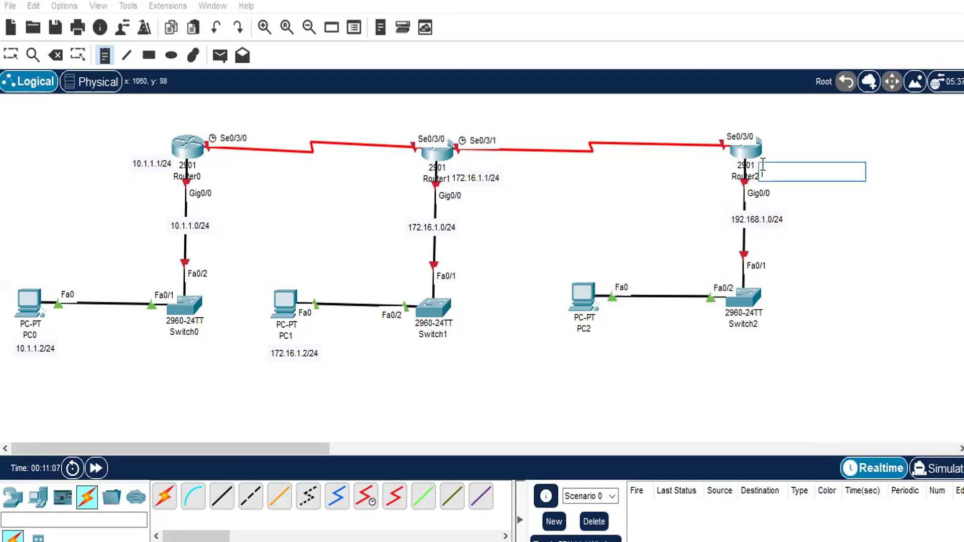
text(192.168)
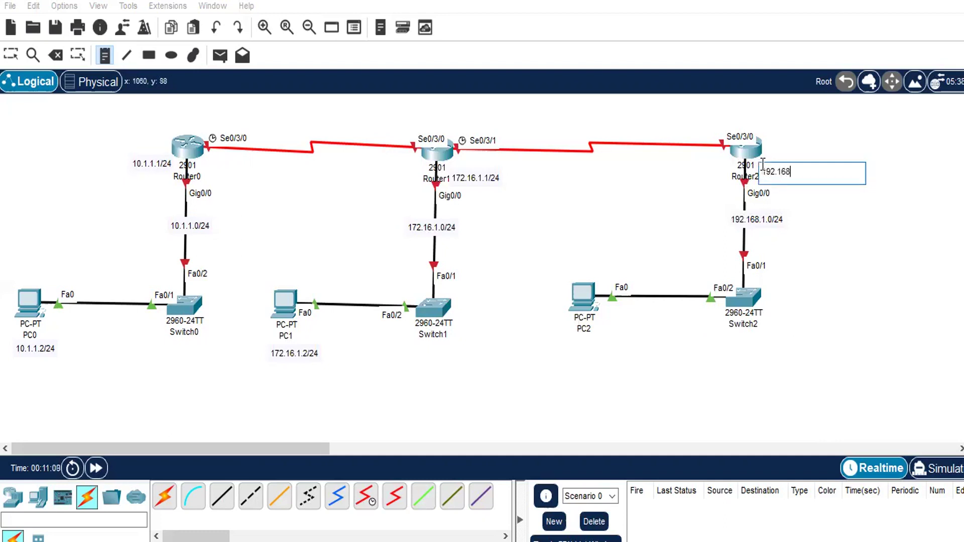
text(.1.1/24)
Add a note below PC2 reading 192.168.1.2/24
click(565, 346)
text(192.168)
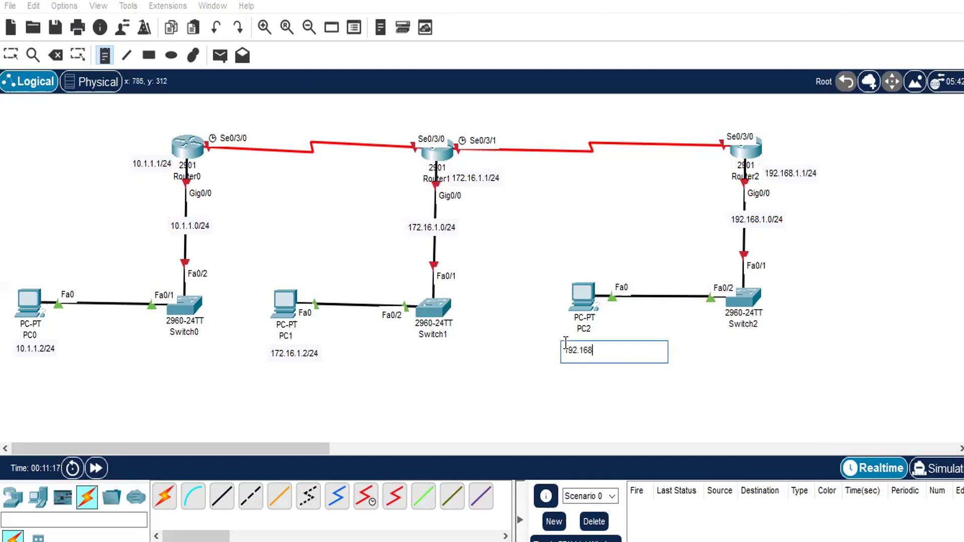
text(.1.2/24)
click(753, 379)
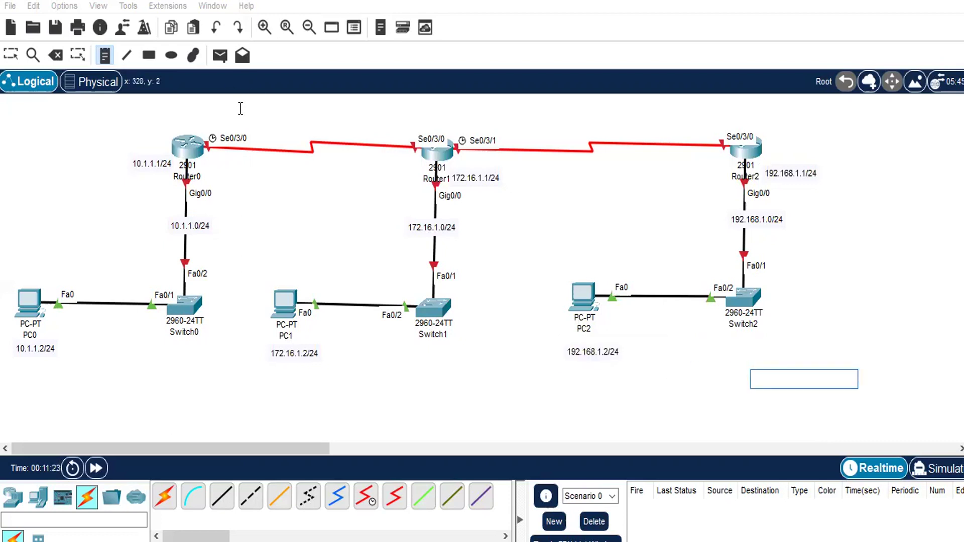
Label the serial link between Router0 and Router1 with the note 192.168.5.0/24
click(265, 142)
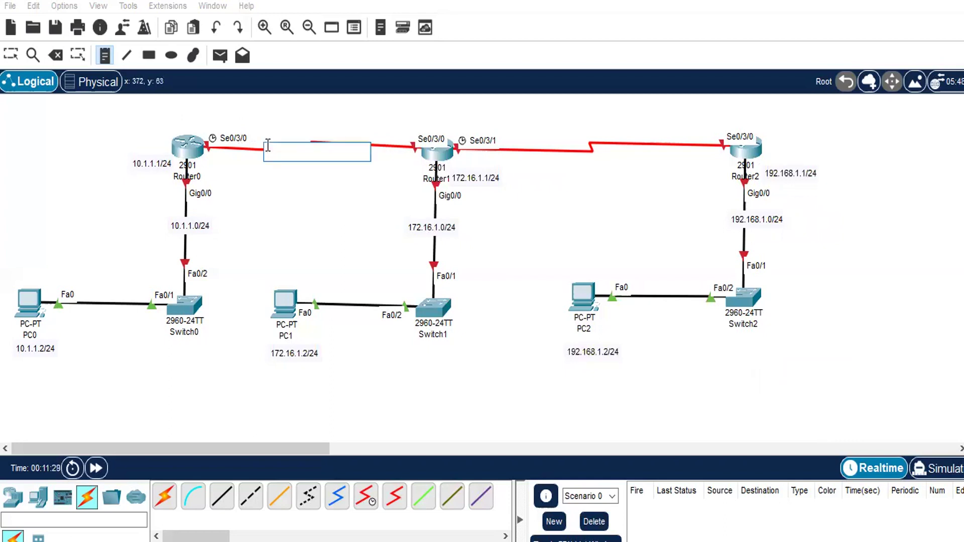
click(265, 132)
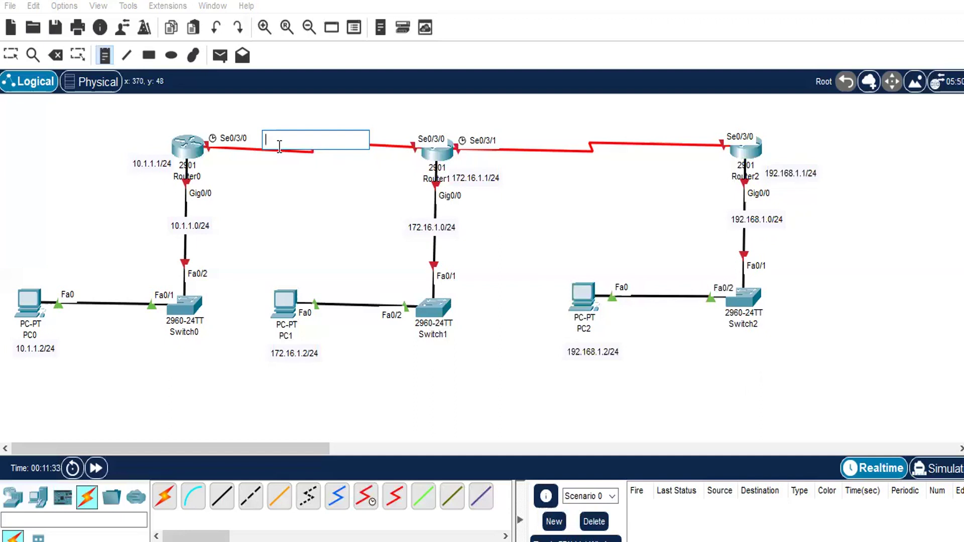
text(10.1)
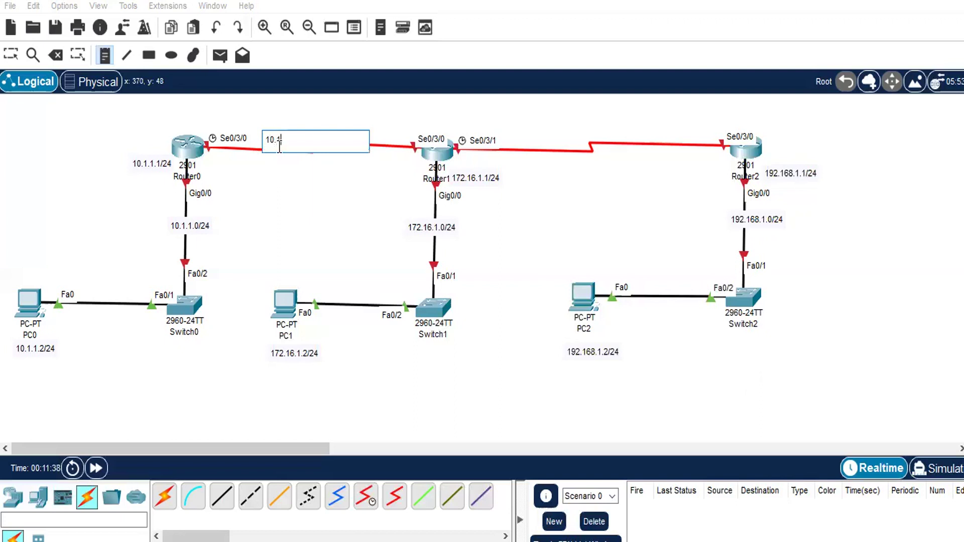
key(BackSpace)
key(BackSpace)
key(BackSpace)
text(192.168.5.0/24)
Add a note above Router0 reading 192.168.5.1 for its serial interface
click(185, 123)
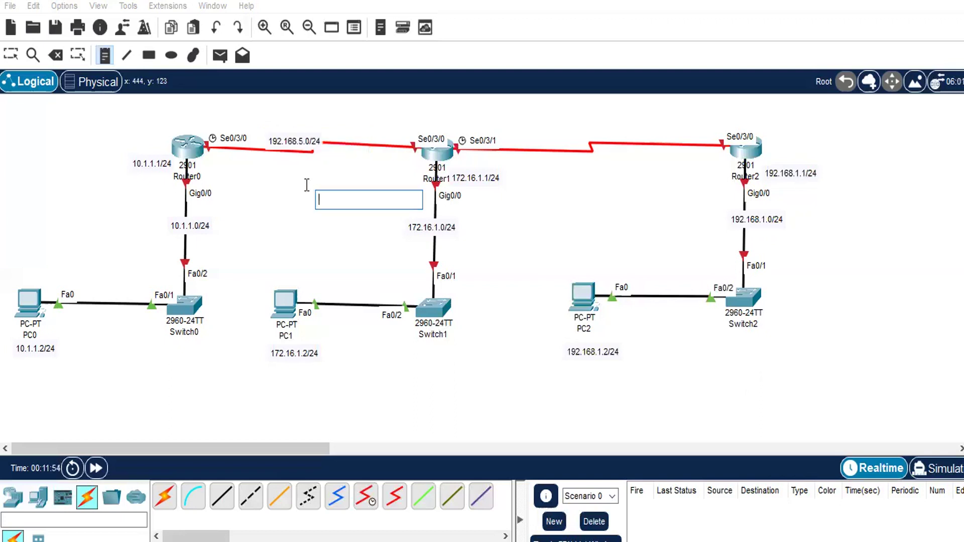
click(187, 115)
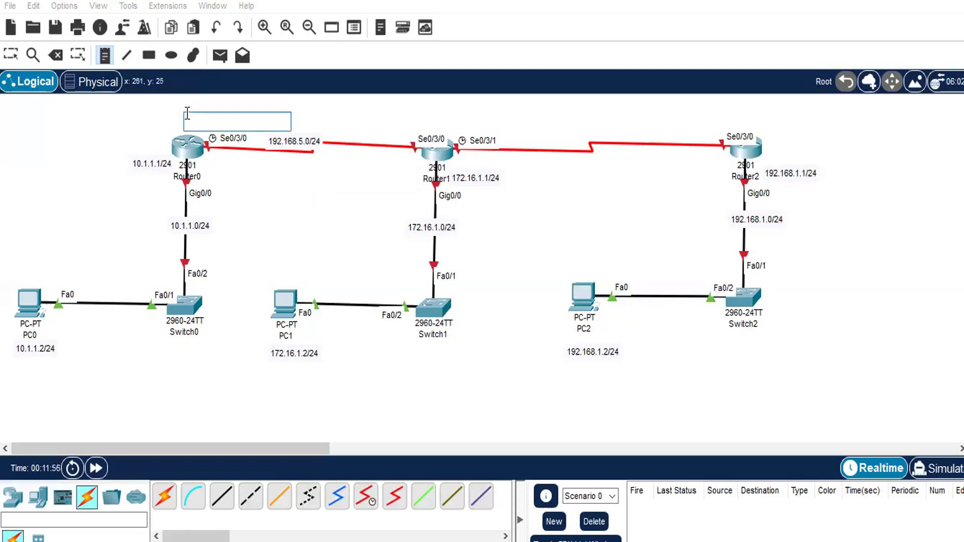
text(192.168)
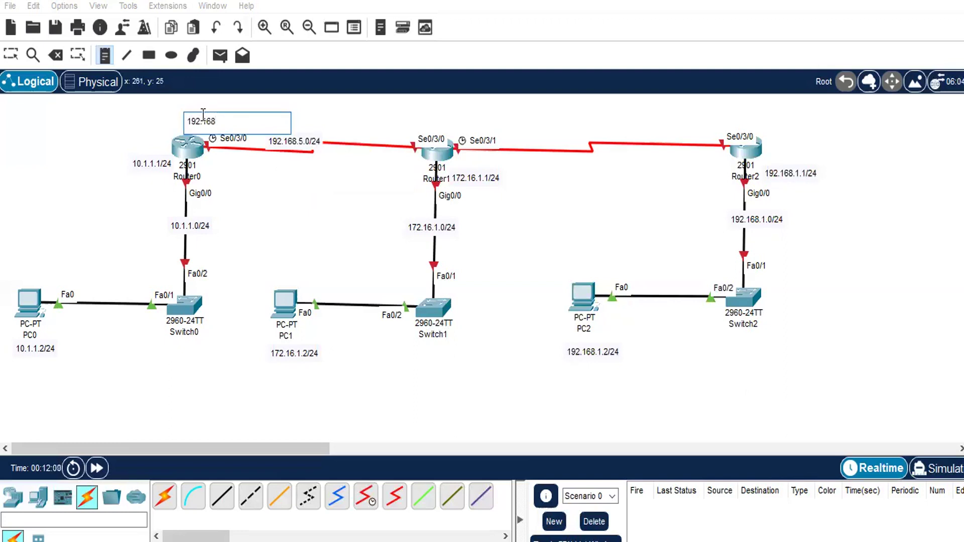
text(.5.1)
Add a note above Router1, beside its Se0/3/0 interface, reading 192.168.5.2
click(387, 115)
click(380, 118)
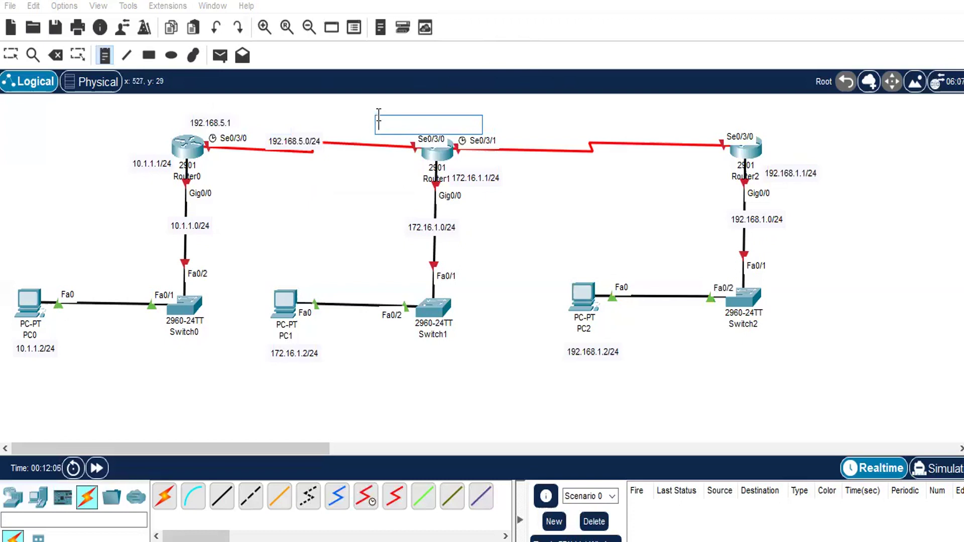
text(192.168)
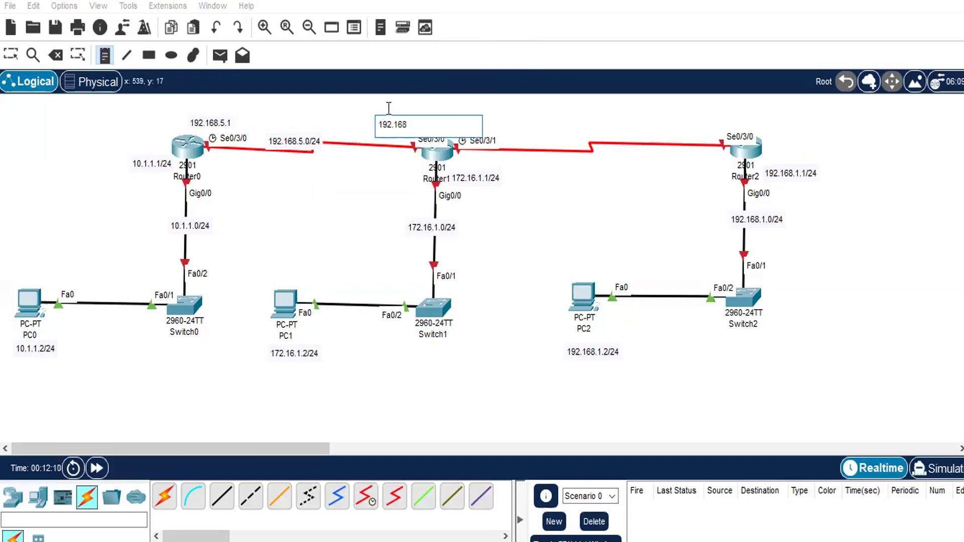
text(.5.2)
Label the serial link between Router1 and Router2 with the note 10.1.2.0/24
click(540, 185)
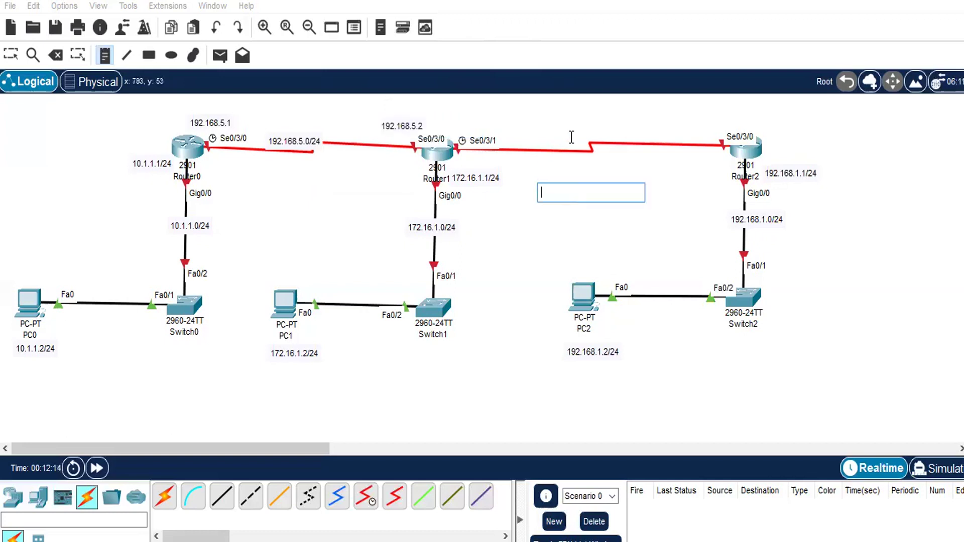
click(557, 146)
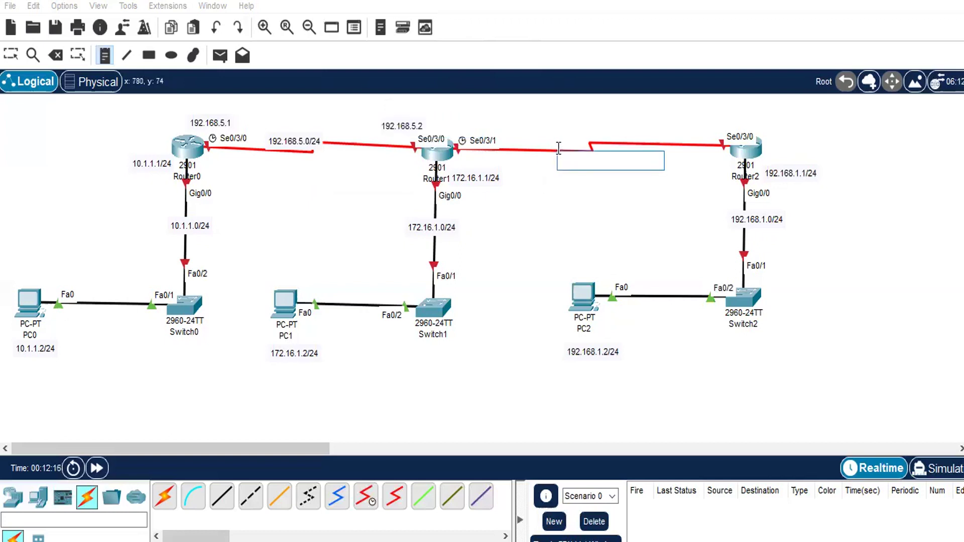
click(557, 142)
click(568, 125)
text(1)
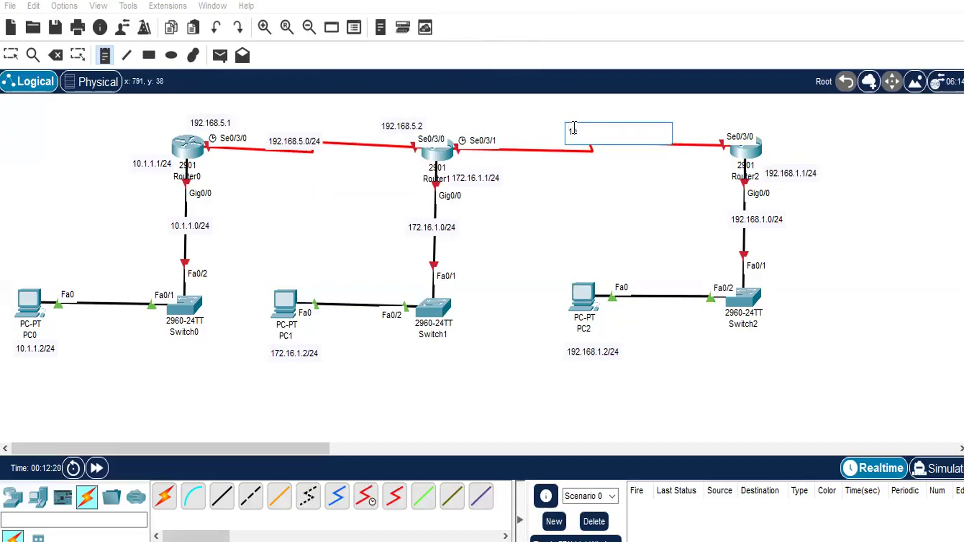
text(.2.0/24)
Add a note above Router1's Se0/3/1 interface reading 10.1.2.1/24
click(539, 190)
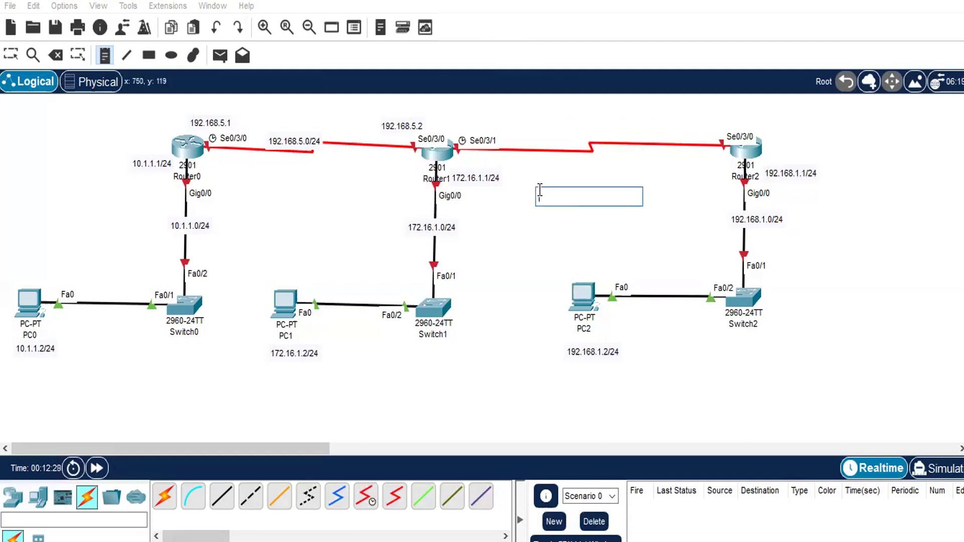
click(452, 118)
text(10.)
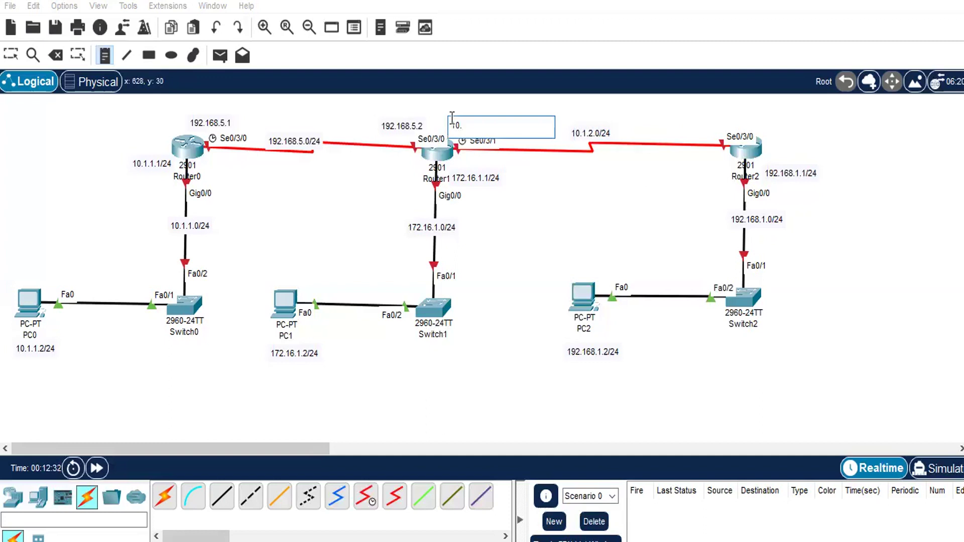
text(1.2.1/24)
Add a note above Router2's Se0/3/0 interface reading 10.1.2.2/24
click(692, 121)
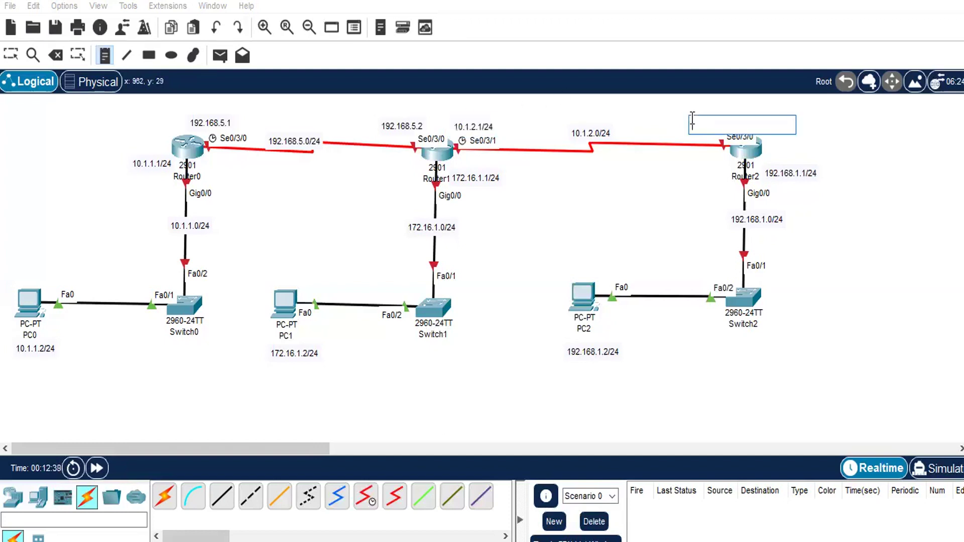
text(10.)
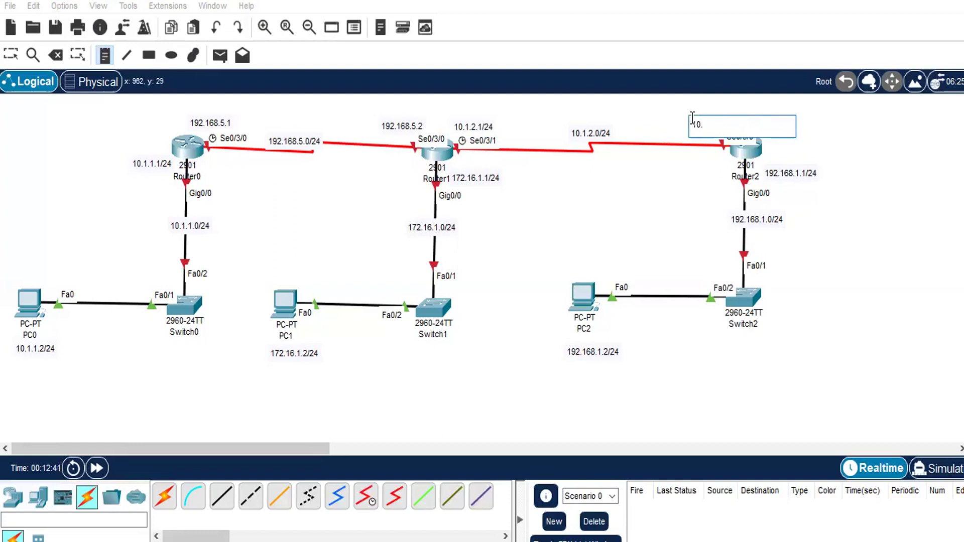
text(1.2.2/24)
click(803, 230)
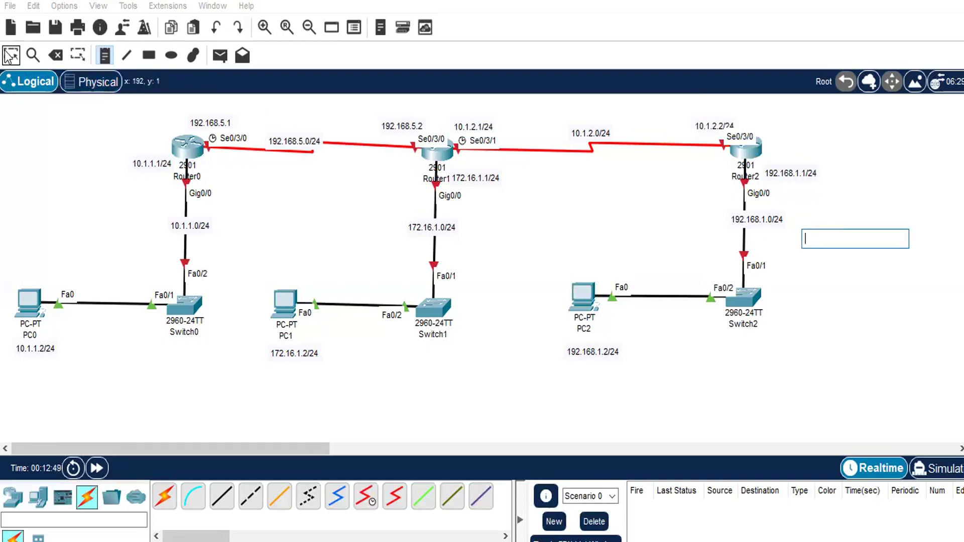
Move the 192.168.5.0/24 note slightly up so it sits clear of the Router0–Router1 serial link
key(Escape)
drag(279, 140, 276, 136)
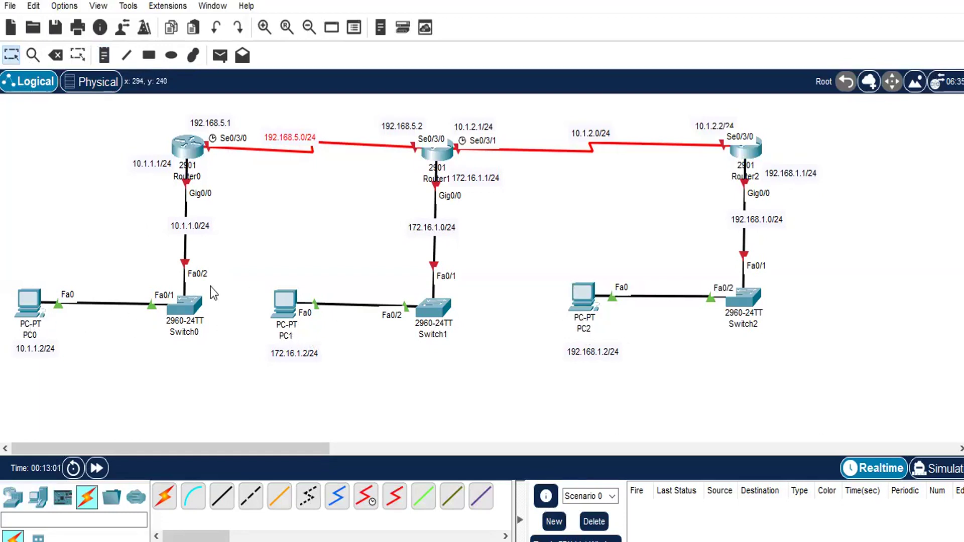
drag(285, 131, 285, 128)
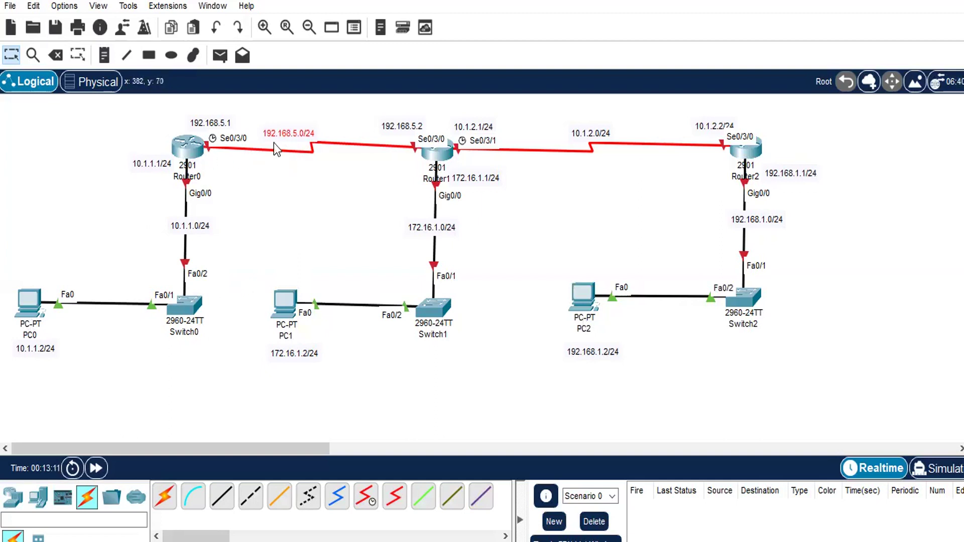
Open Router0's command line and decline the initial configuration dialog
click(200, 147)
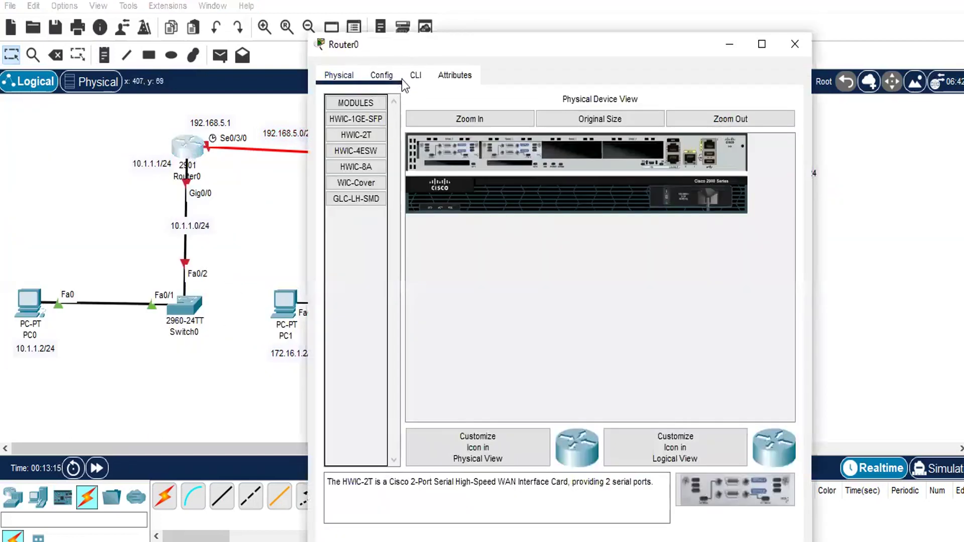
click(415, 77)
drag(489, 42, 542, 20)
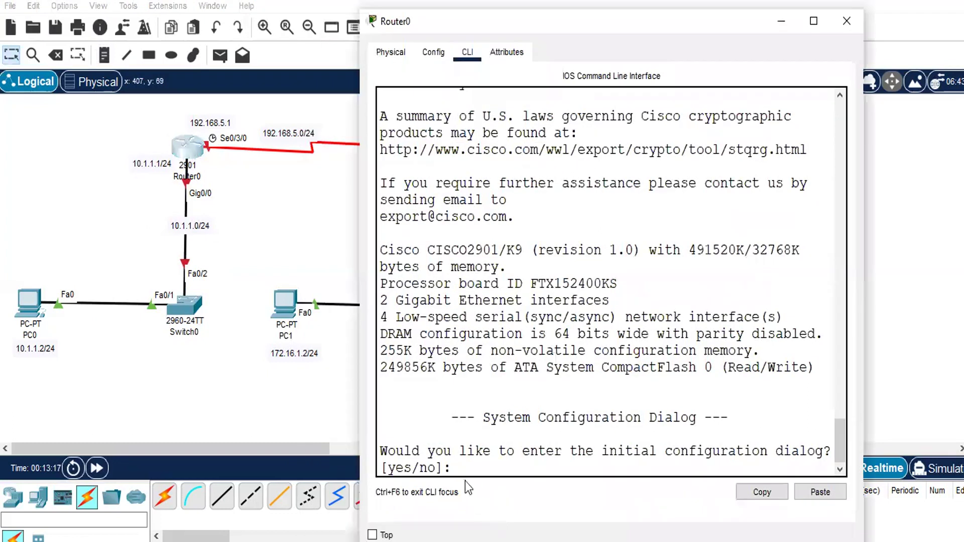
text(n)
key(Return)
key(Return)
Enter privileged EXEC mode and global configuration mode on Router0
text(en)
key(Return)
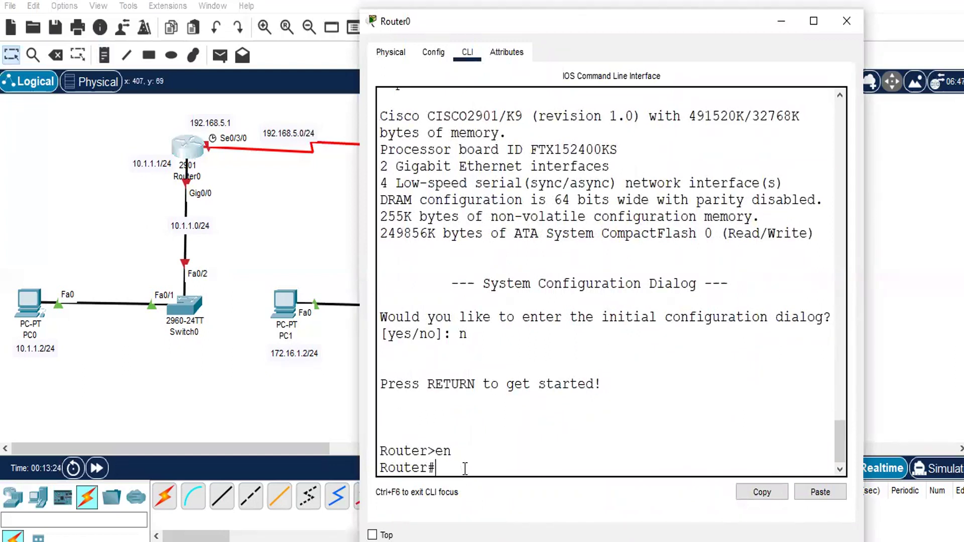
text(conf)
key(Tab)
text(t)
key(Tab)
key(Return)
Set the router's hostname to Router0
text(hos)
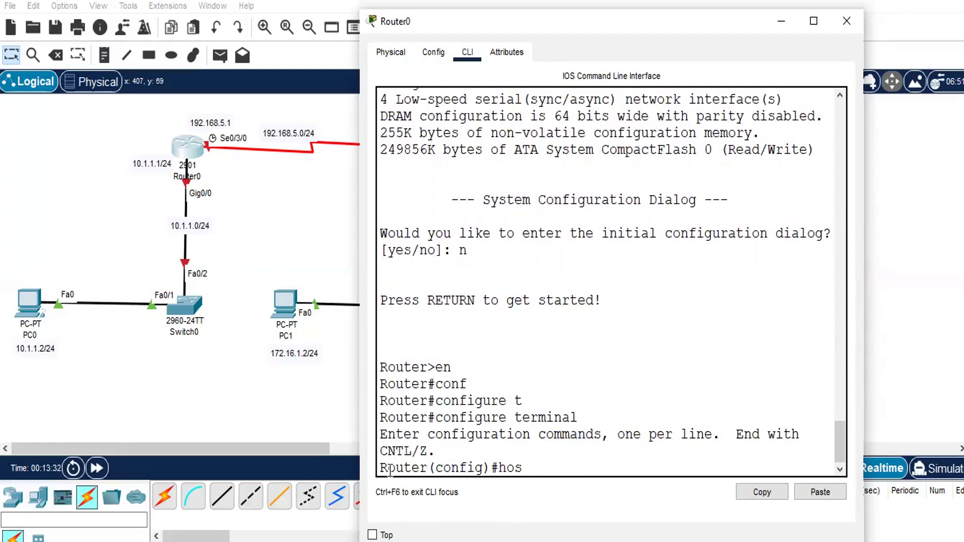
text(t)
key(Tab)
text(Router)
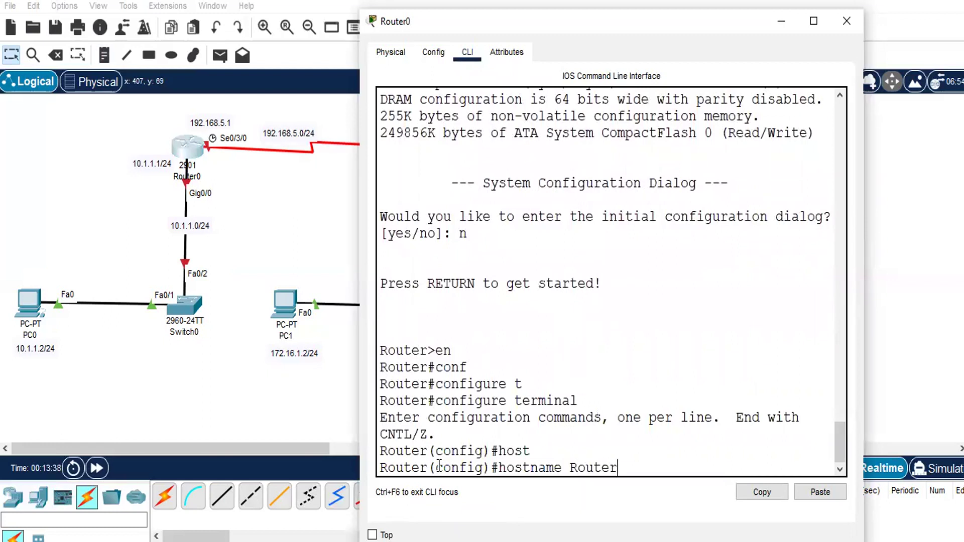
text(0)
key(Return)
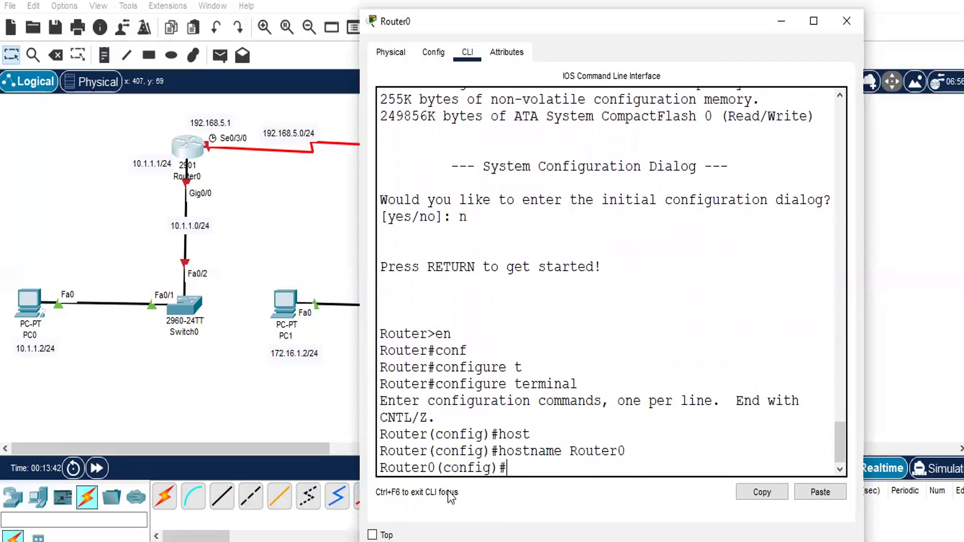
Assign IP address 10.1.1.1 with mask 255.255.255.0 to Router0's GigabitEthernet 0/0 interface
text(in)
key(Tab)
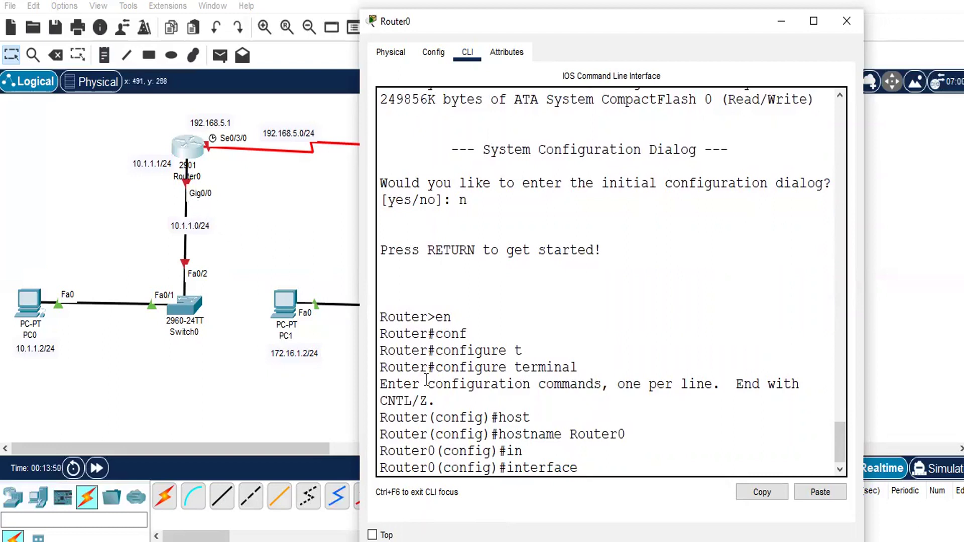
text(Gi)
key(Tab)
text(0/0)
key(Return)
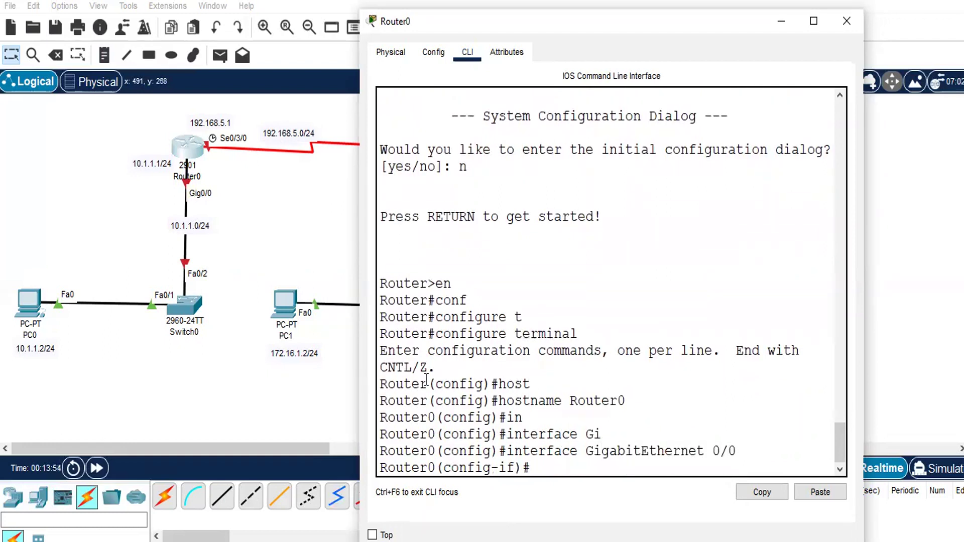
text(ip add)
key(Tab)
text(10)
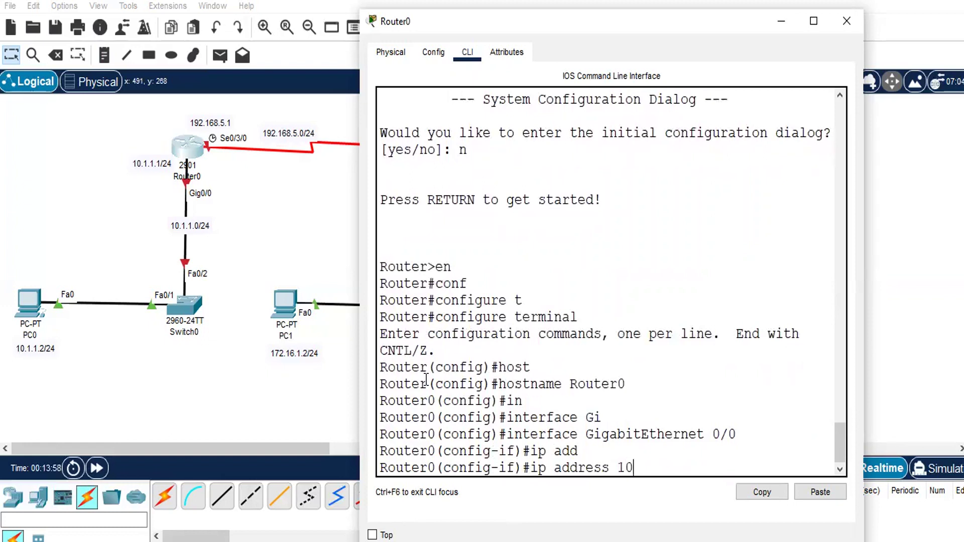
text(.1.1.1 255.255.255.0)
key(Return)
Enable GigabitEthernet 0/0 with no shutdown and return to privileged EXEC mode
text(no shut)
key(Tab)
key(Return)
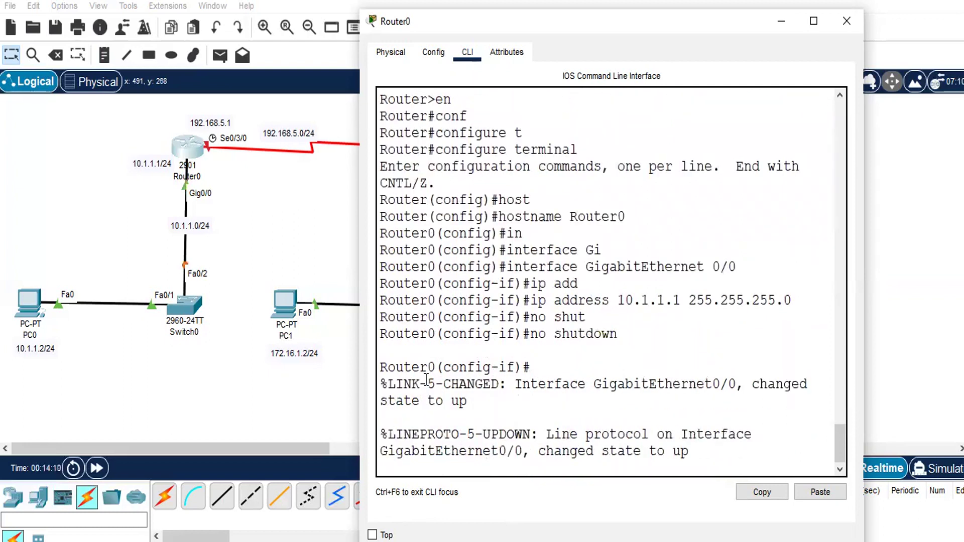
key(Return)
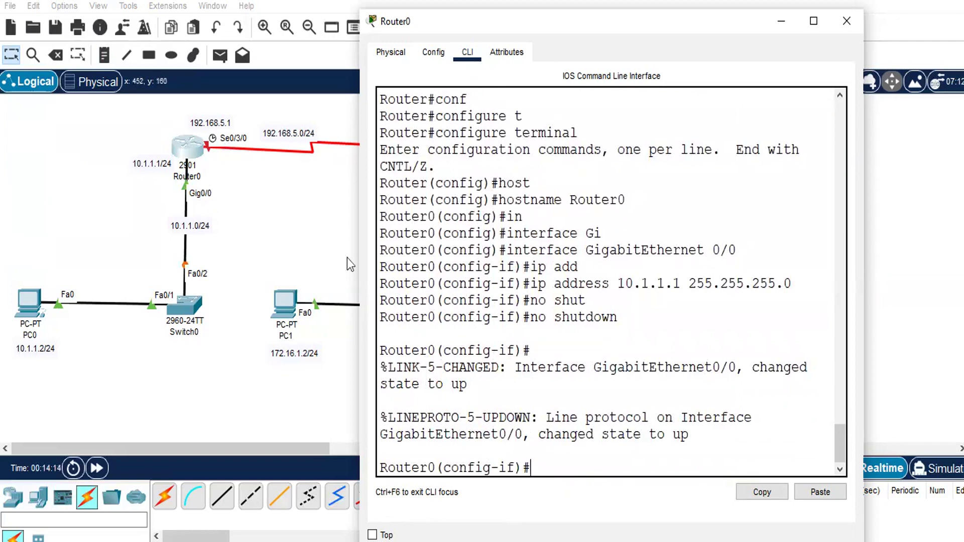
key(ctrl+z)
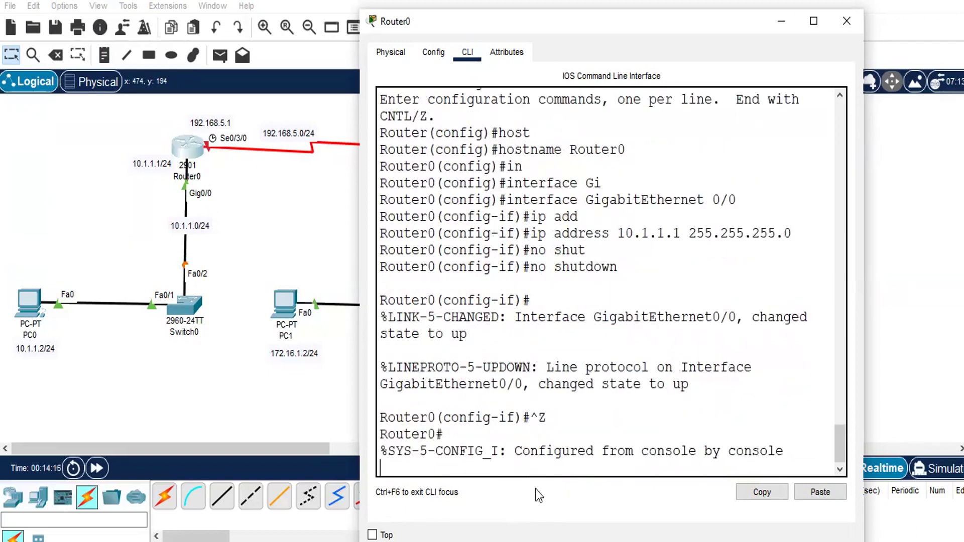
Re-enter global configuration mode on Router0 and enter the configuration of interface serial 0/3/0
text(conf)
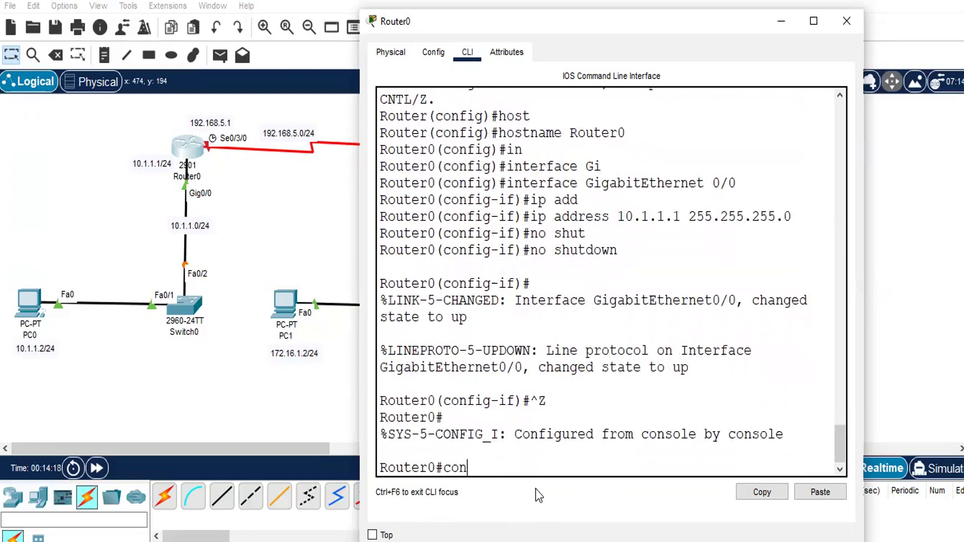
key(Tab)
text(t)
key(Tab)
key(Return)
text(int)
key(Tab)
text(der)
key(Tab)
key(BackSpace)
key(BackSpace)
key(BackSpace)
text(ser)
key(Tab)
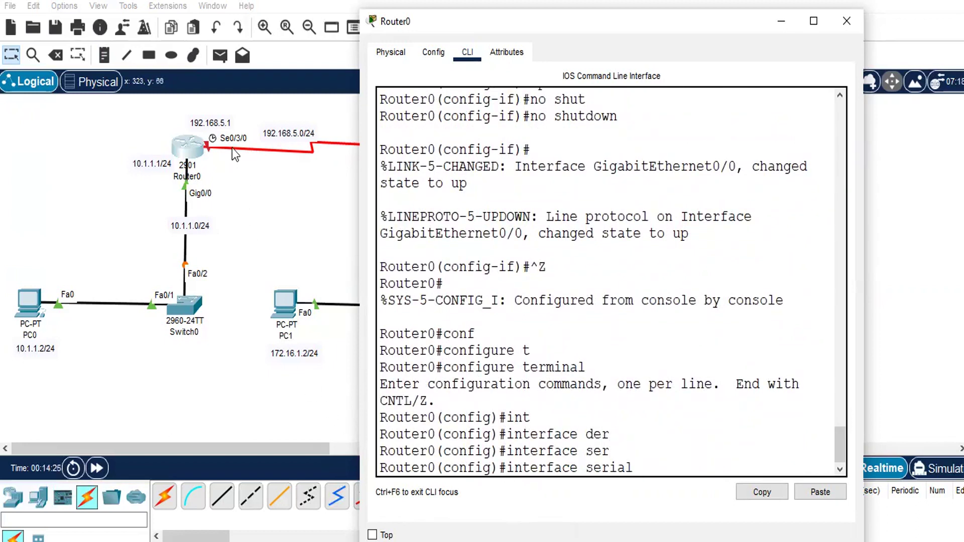
text(0/3/0)
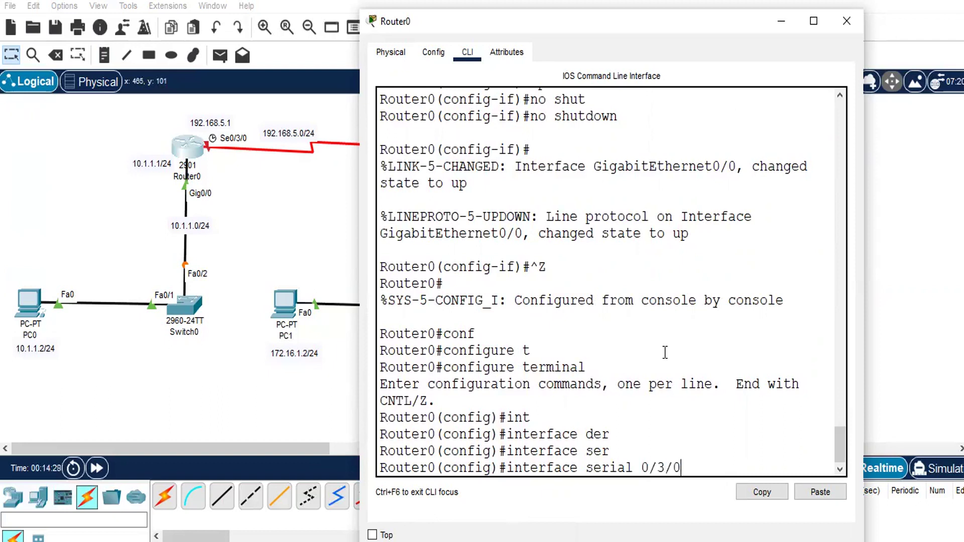
key(Return)
Assign IP address 192.168.5.1 with mask 255.255.255.0 to Router0's serial 0/3/0 interface
text(ip add)
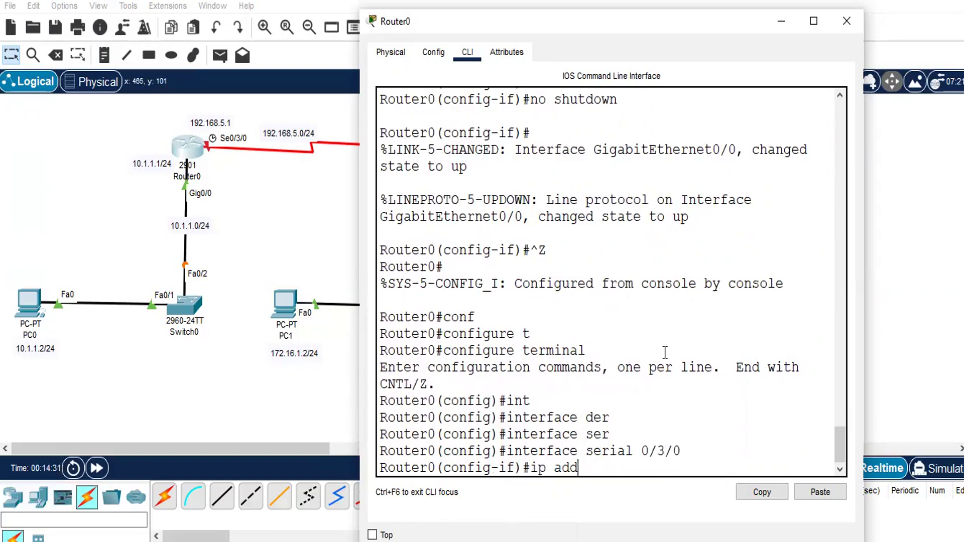
key(Tab)
text(192.168)
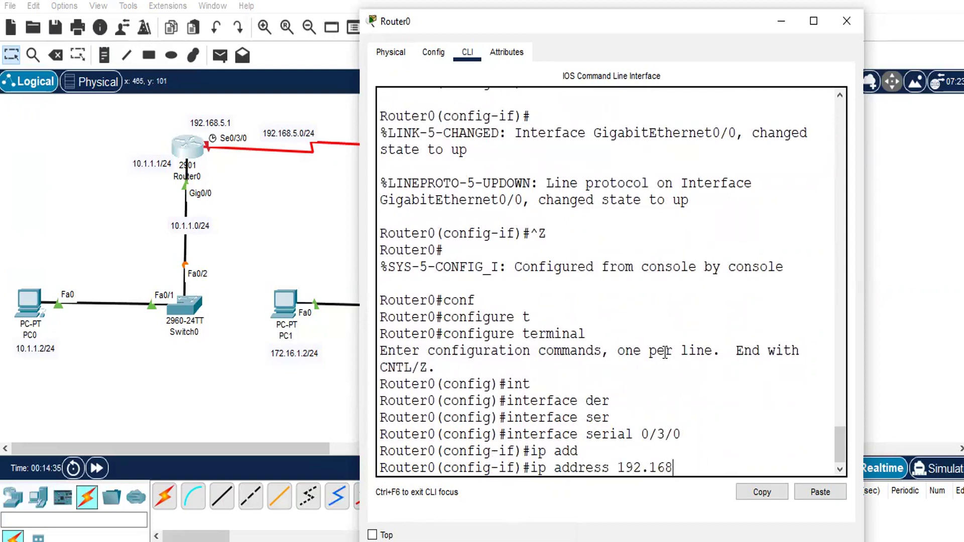
text(.5.1 255.255.255.)
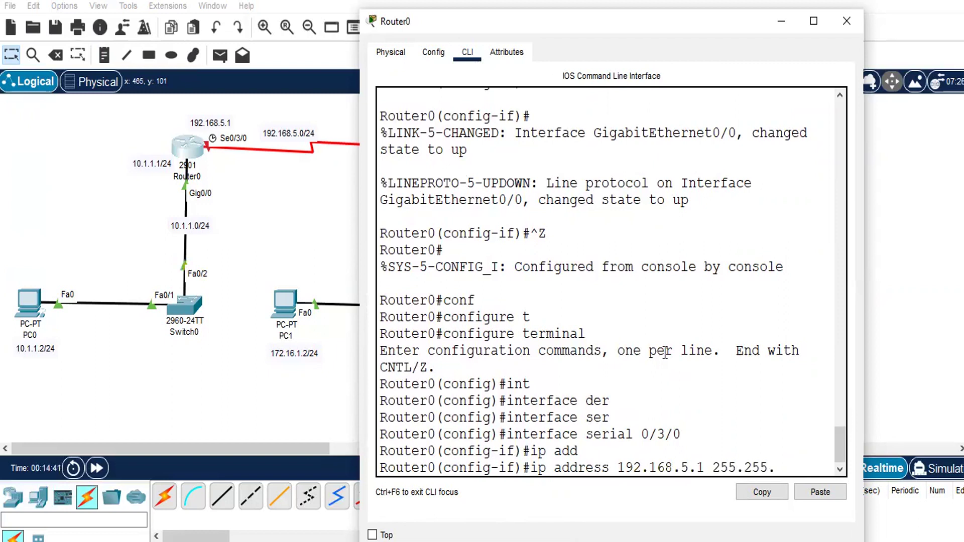
text(0)
key(Return)
Enable serial 0/3/0 with no shutdown, then leave configuration mode and return to the topology workspace
text(no shut)
key(Tab)
key(Return)
key(Return)
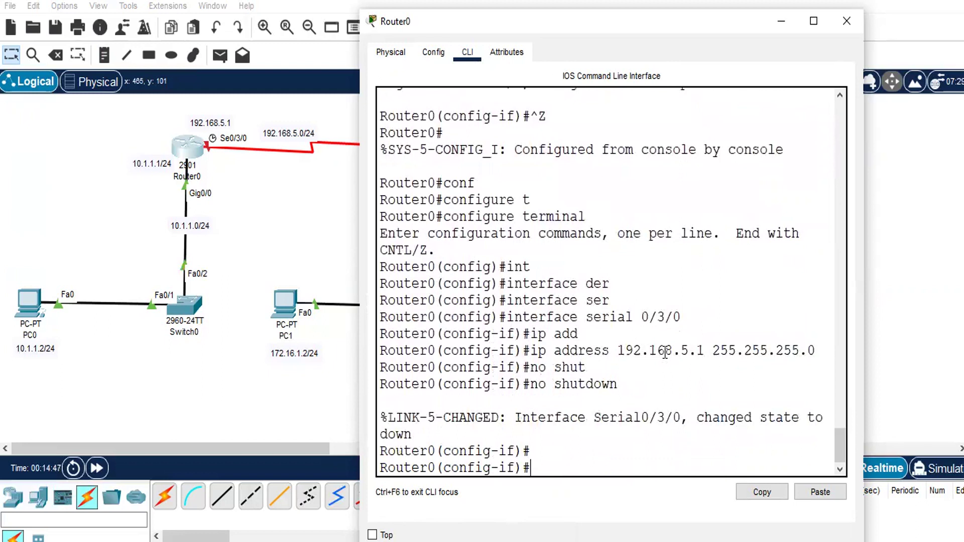
key(ctrl+z)
key(Return)
click(155, 363)
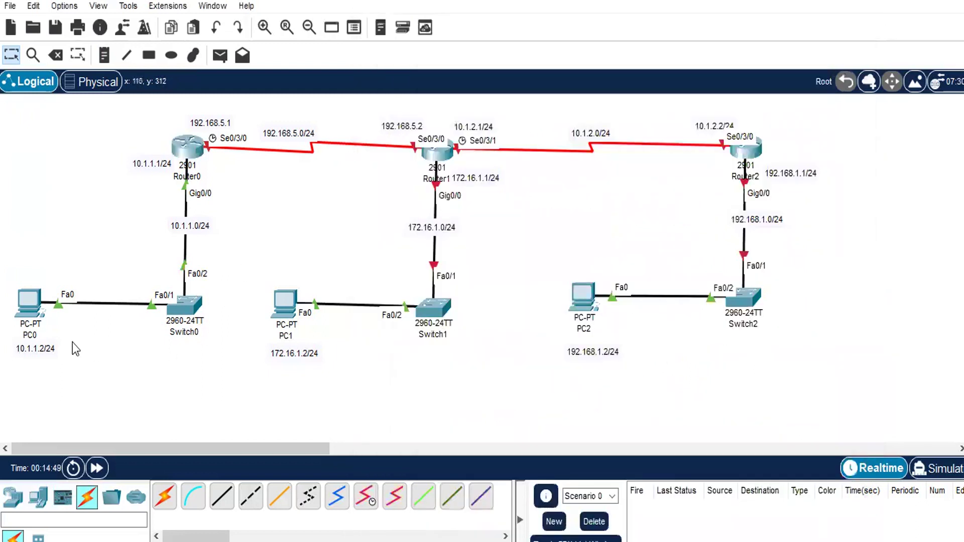
Give PC0 the static IPv4 address 10.1.1.2 with subnet mask 255.255.255.0 in its IP configuration
click(22, 308)
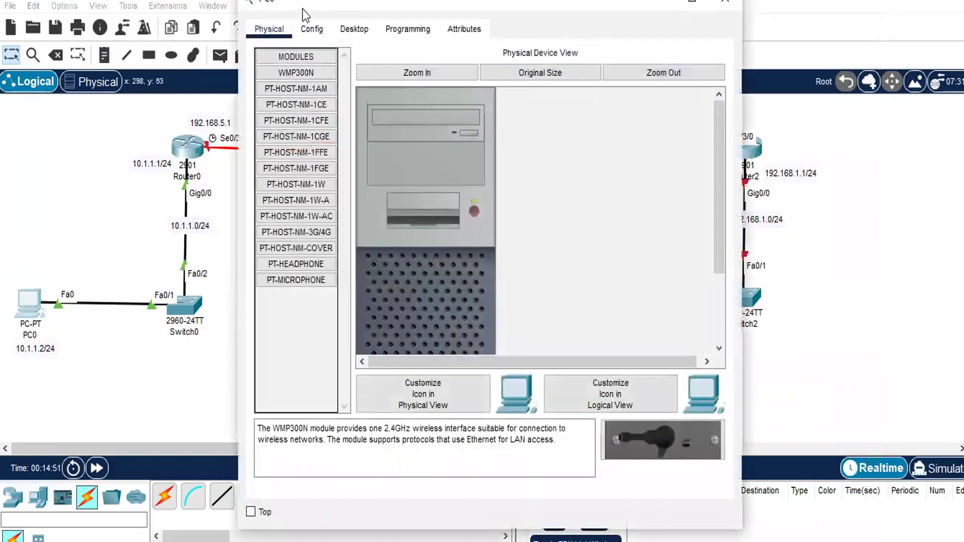
drag(312, 12, 402, 52)
click(444, 69)
click(404, 108)
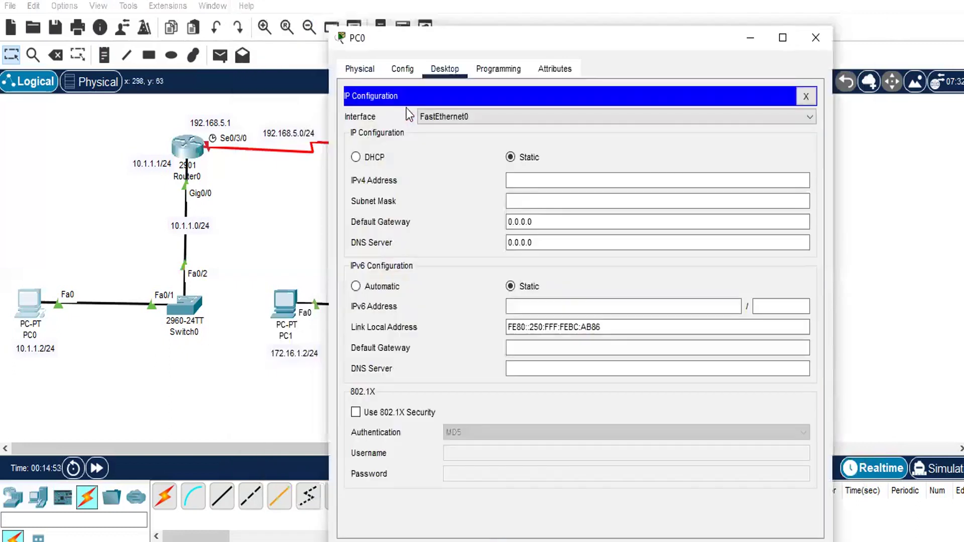
click(521, 181)
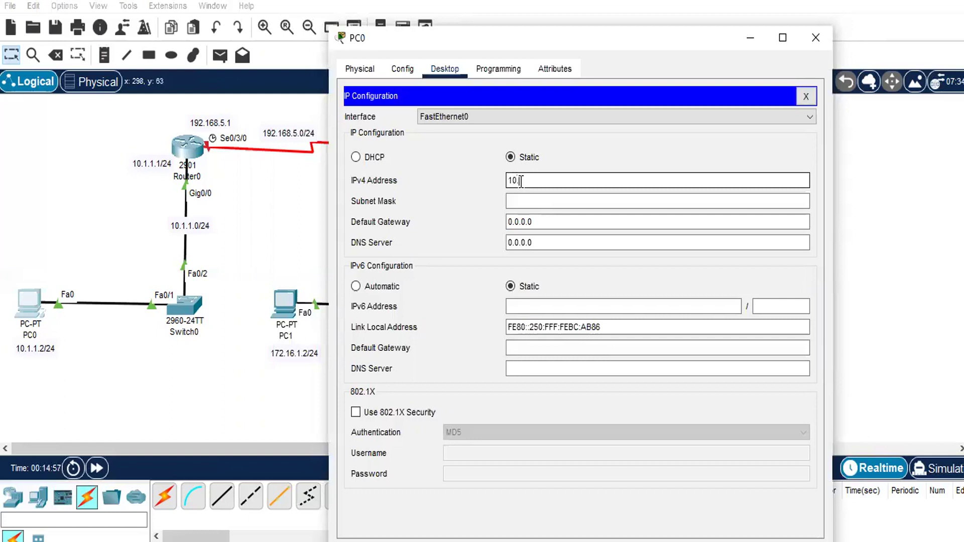
text(10.1.1.2)
key(Tab)
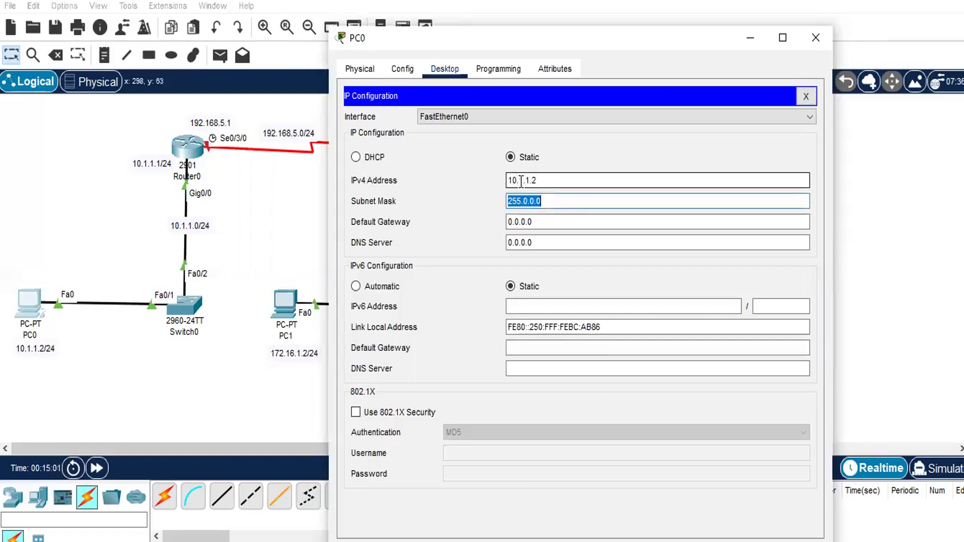
key(BackSpace)
text(255.255.255.)
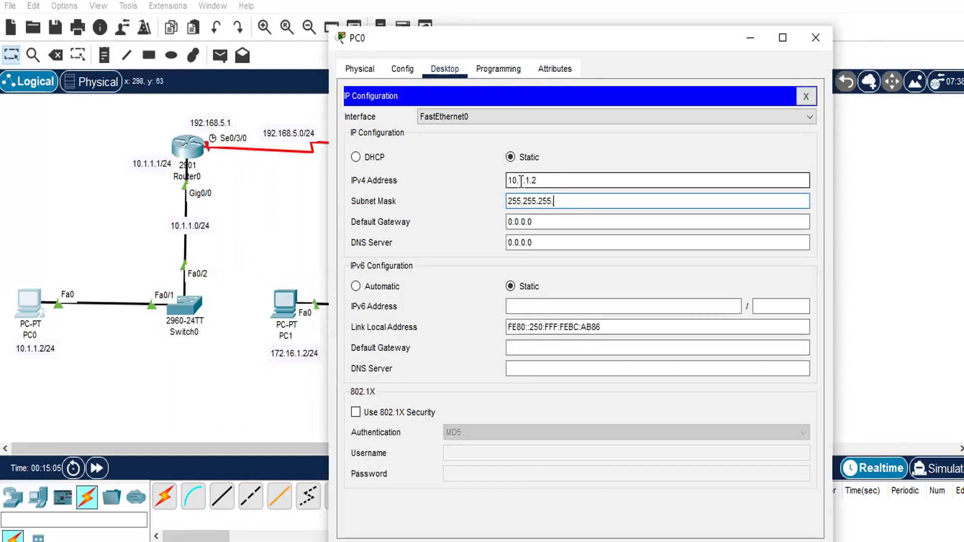
text(0)
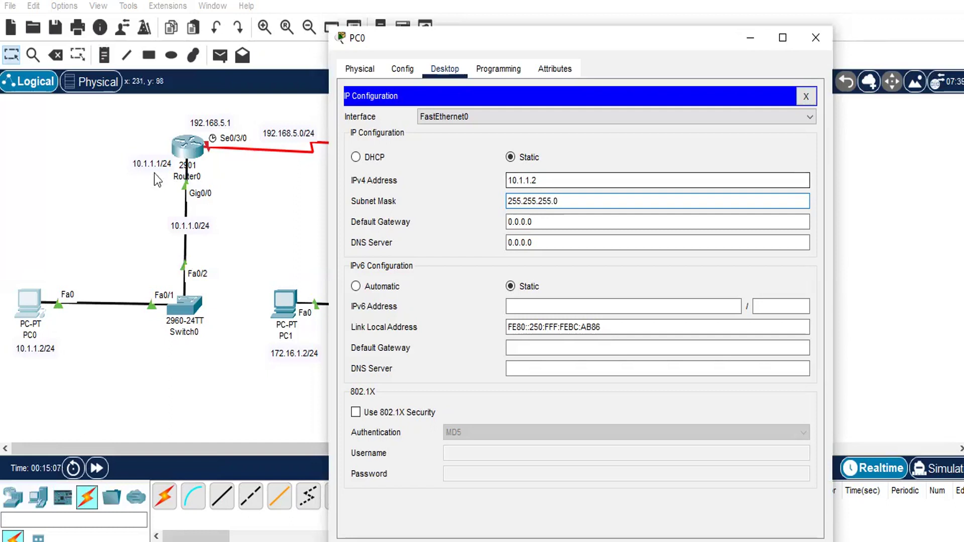
Set PC0's default gateway to 10.1.1.1 and return to the topology workspace
drag(533, 221, 503, 223)
text(10.1.1.1)
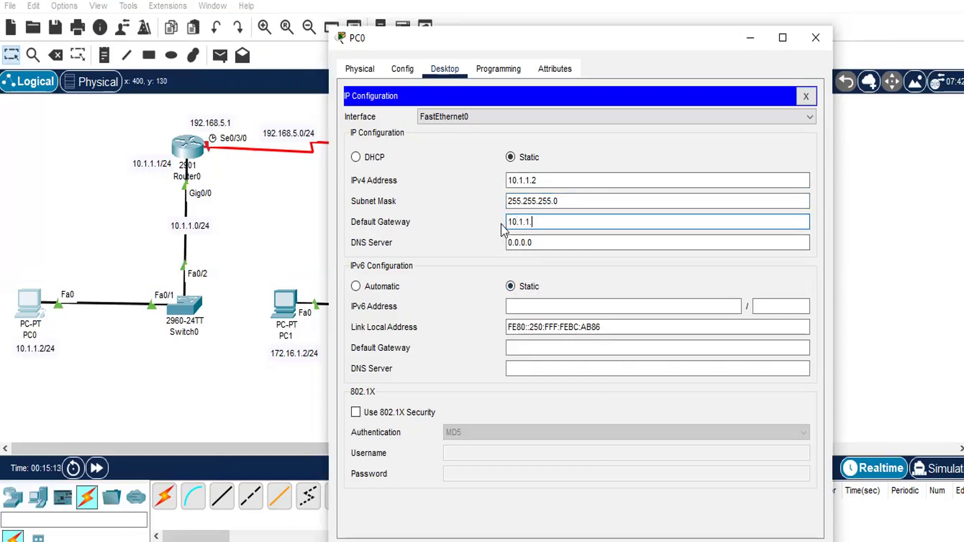
click(806, 96)
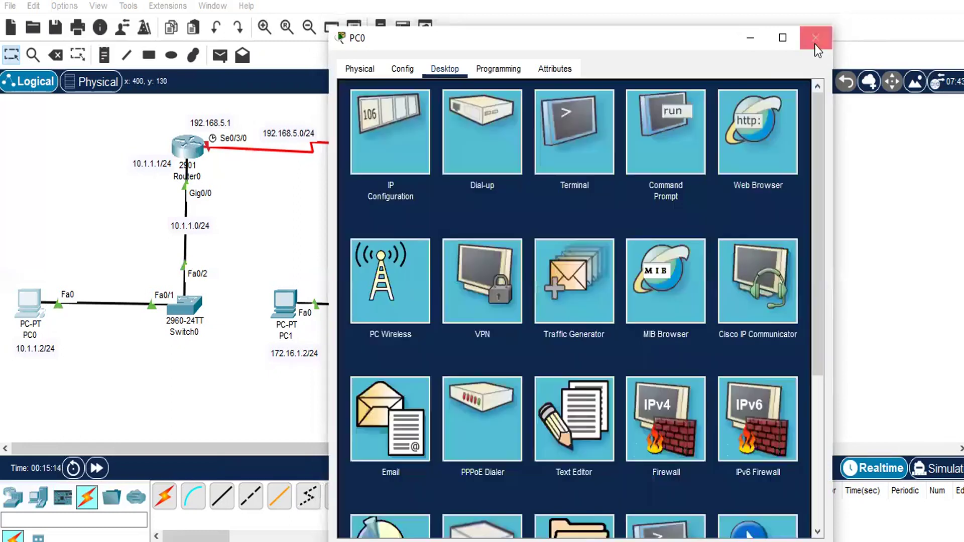
click(815, 38)
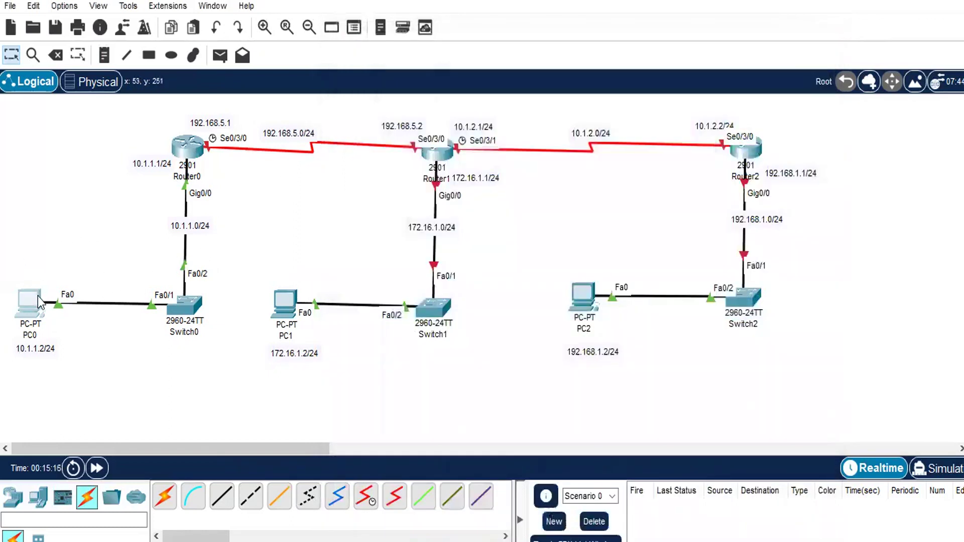
Open Router1's command line, decline the initial configuration dialog and enter global configuration mode
click(429, 159)
click(415, 76)
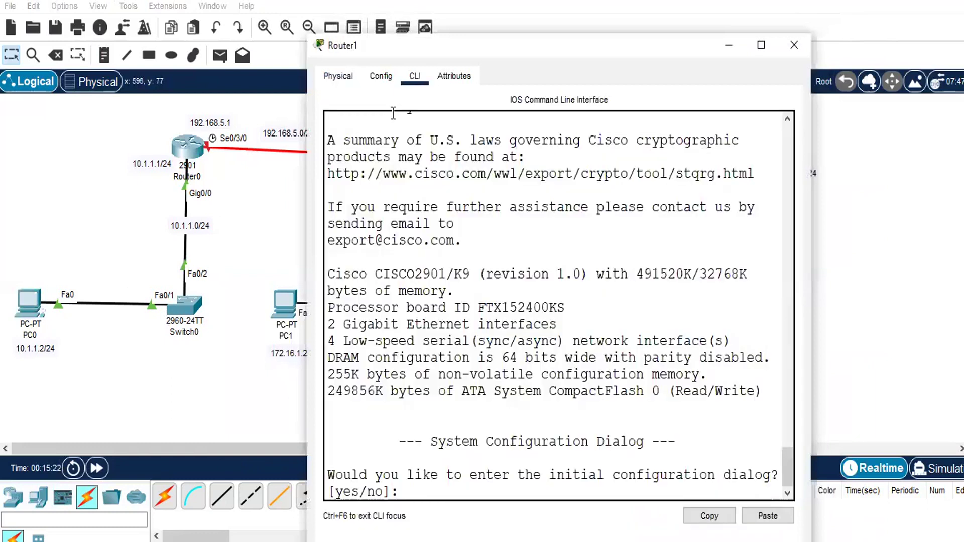
text(n)
key(Return)
text(en)
key(Return)
text(conf)
key(Tab)
text(t)
key(Tab)
key(Return)
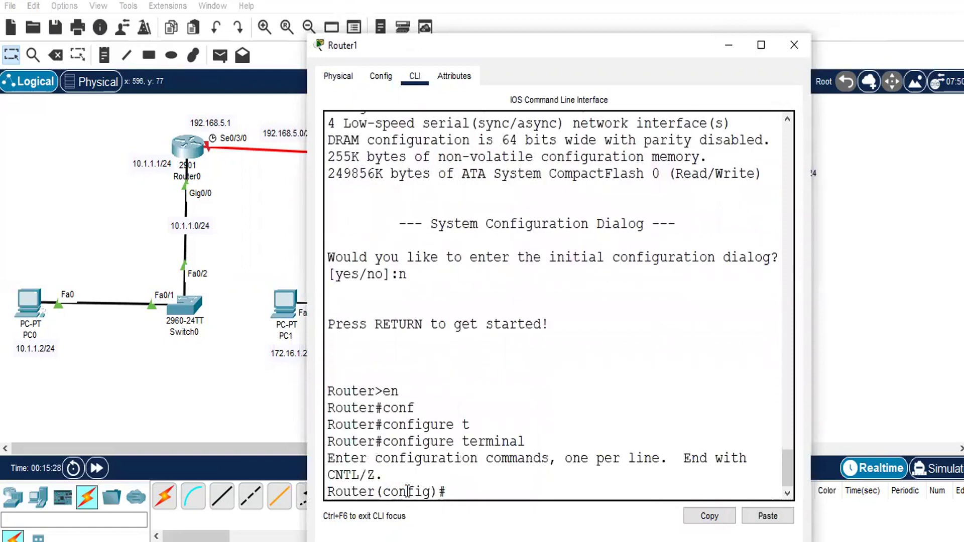
Set the hostname of the middle router to Router1
text(hos)
key(Tab)
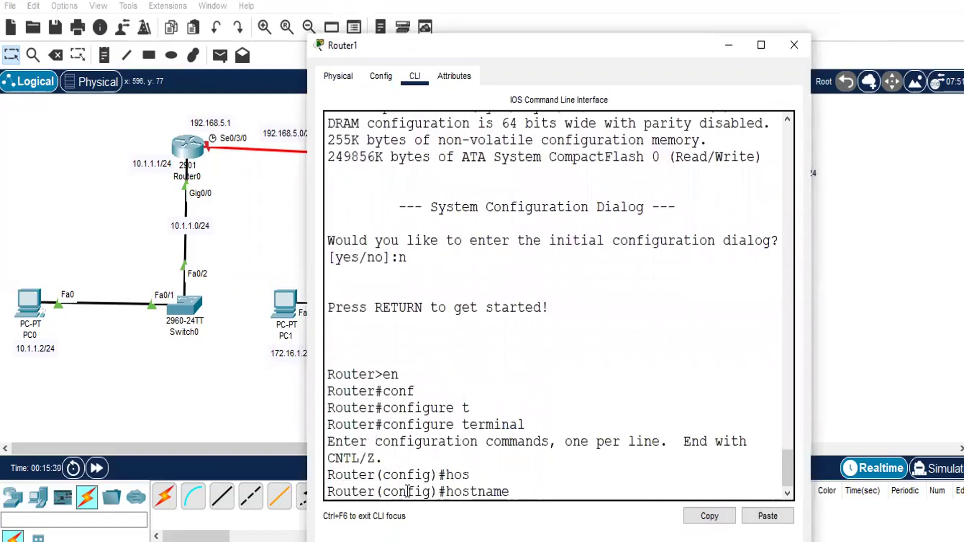
text(Router1)
key(Return)
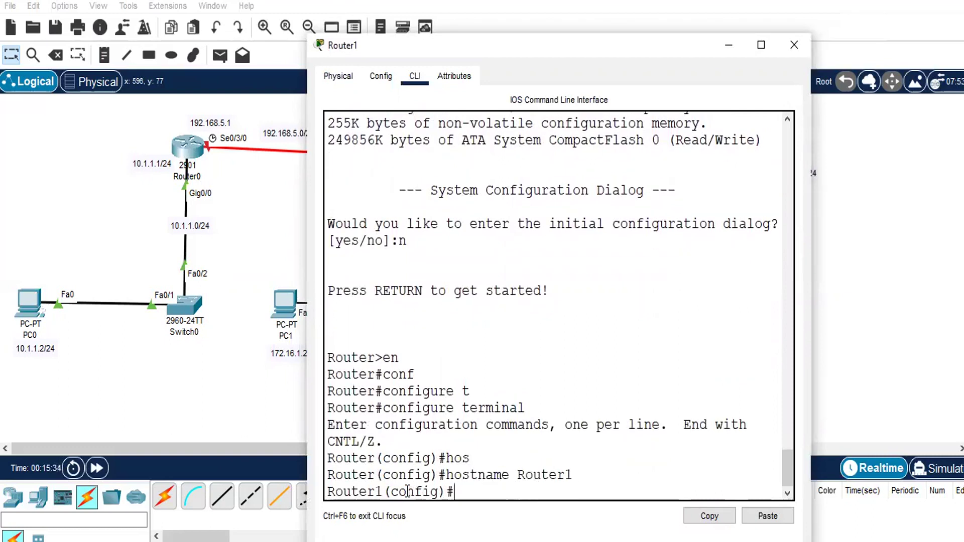
Enter the configuration of interface serial 0/3/0 on Router1, keeping the topology labels visible beside the command line
drag(424, 55, 598, 214)
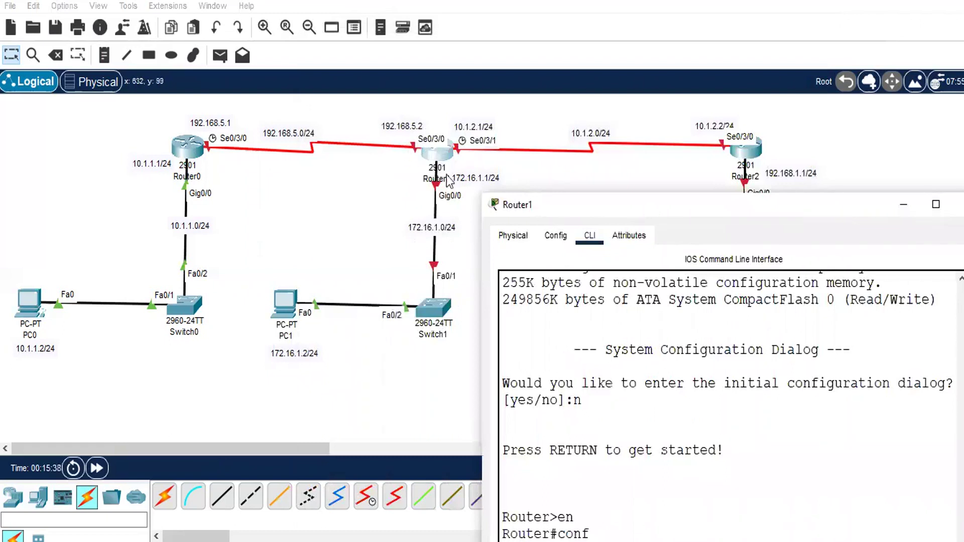
drag(604, 207, 594, 41)
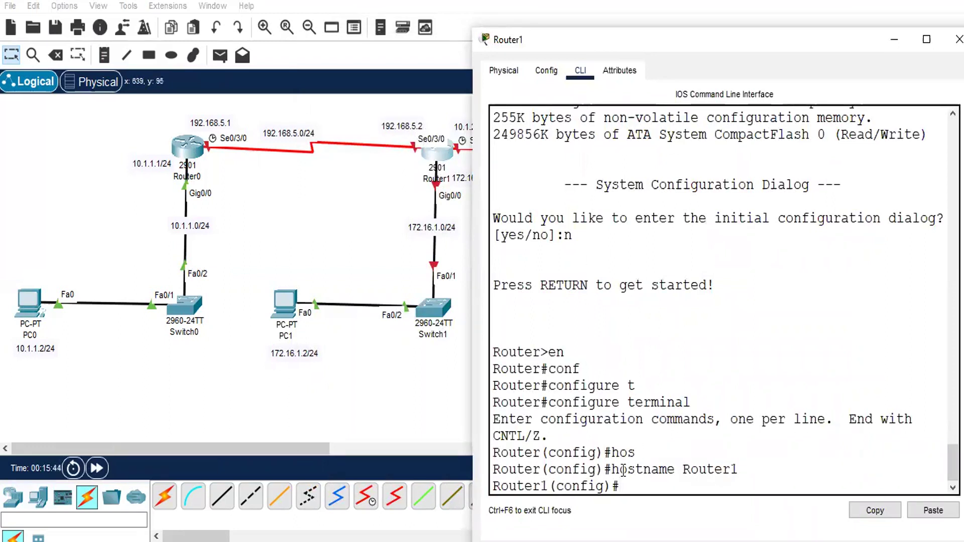
text(int)
key(Tab)
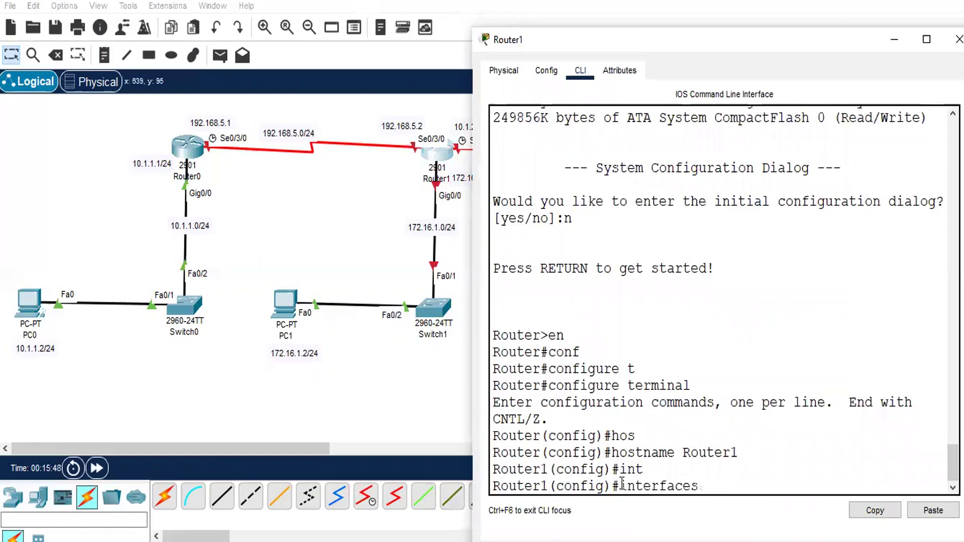
text(se)
key(Tab)
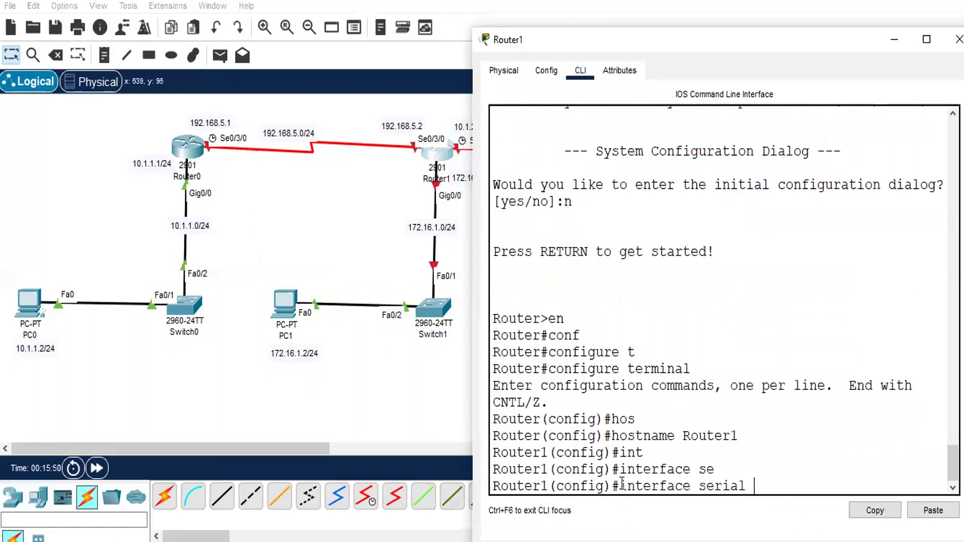
text(0/3/0)
key(Return)
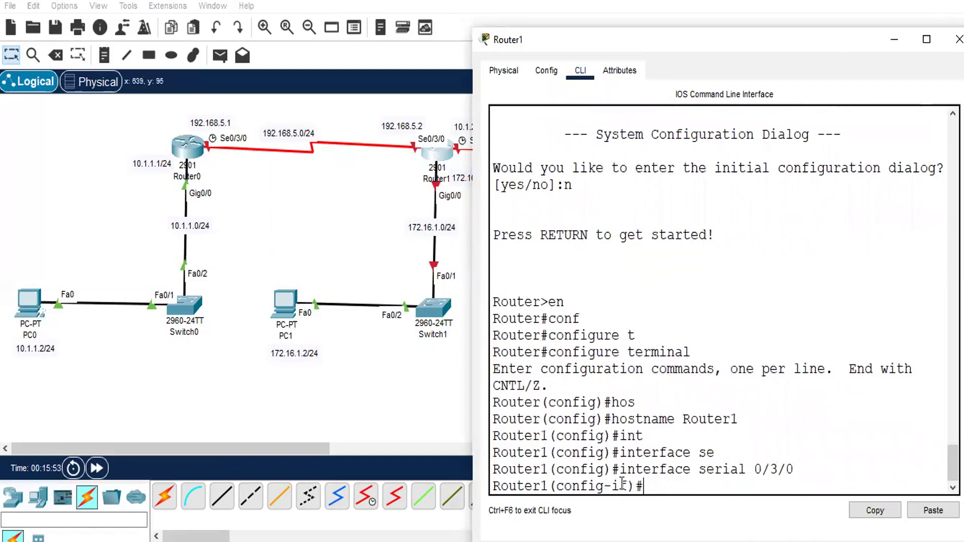
Assign IP address 192.168.5.2 with mask 255.255.255.0 to Router1's serial 0/3/0 interface
text(ip add)
key(Tab)
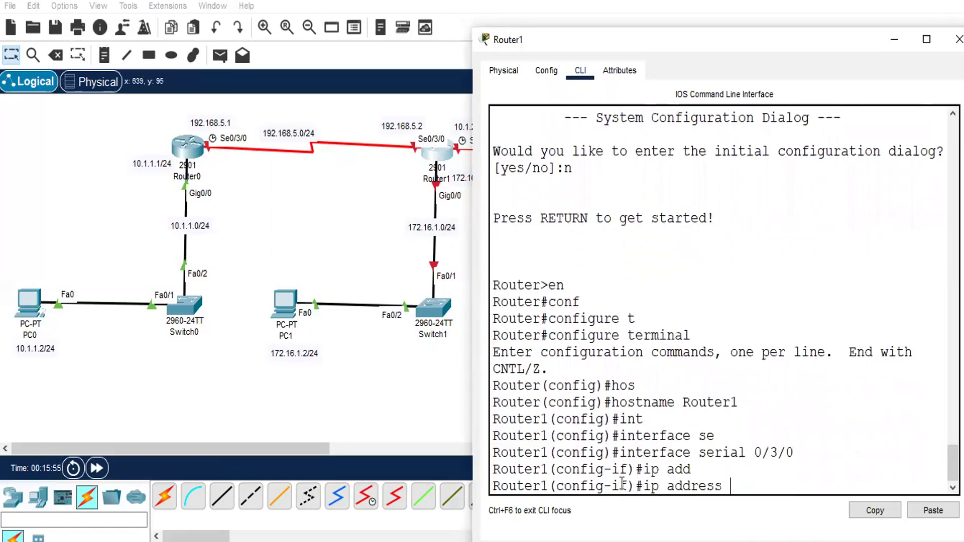
text(192.168.5.2 255.25)
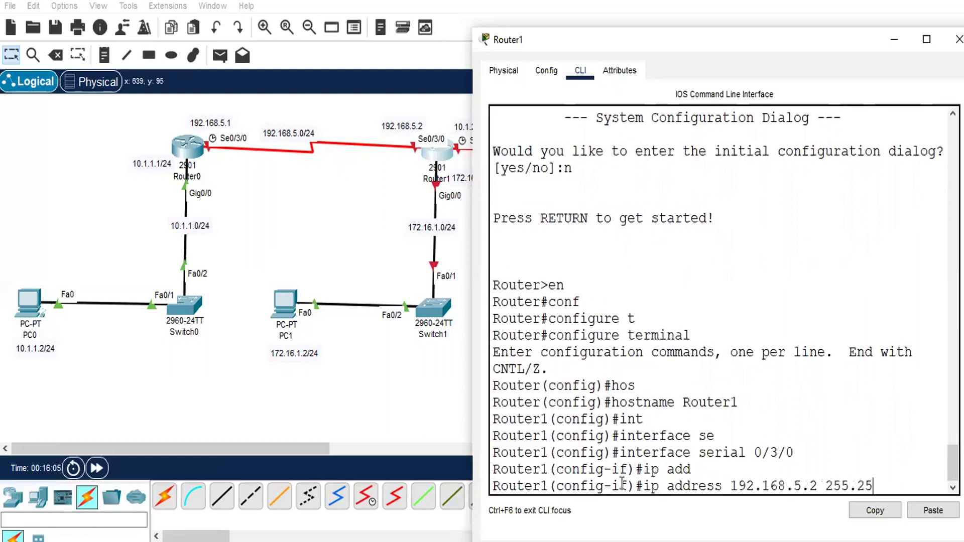
text(5.255.0)
key(Return)
Enable Router1's serial 0/3/0 with no shutdown and return to privileged EXEC mode
text(no sh)
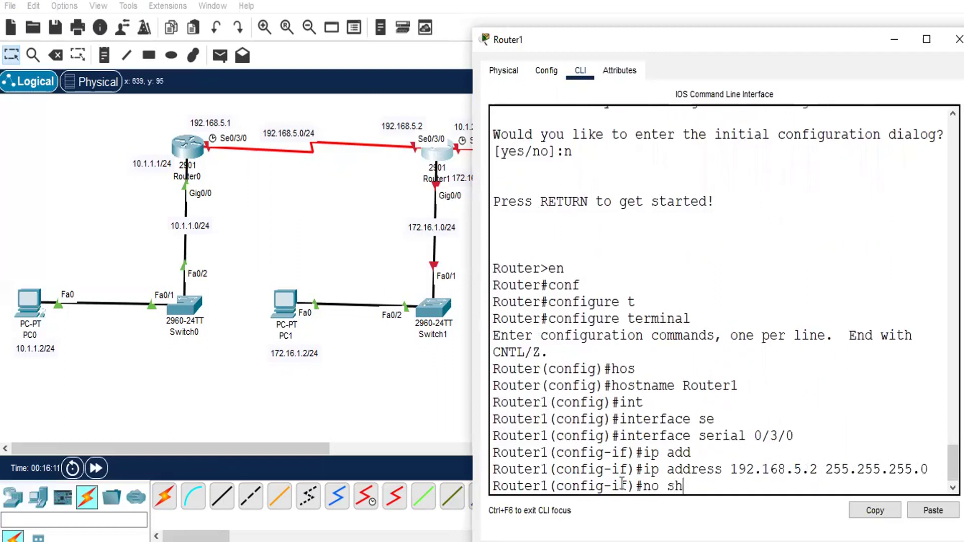
text(utdown)
key(Tab)
key(Return)
key(Return)
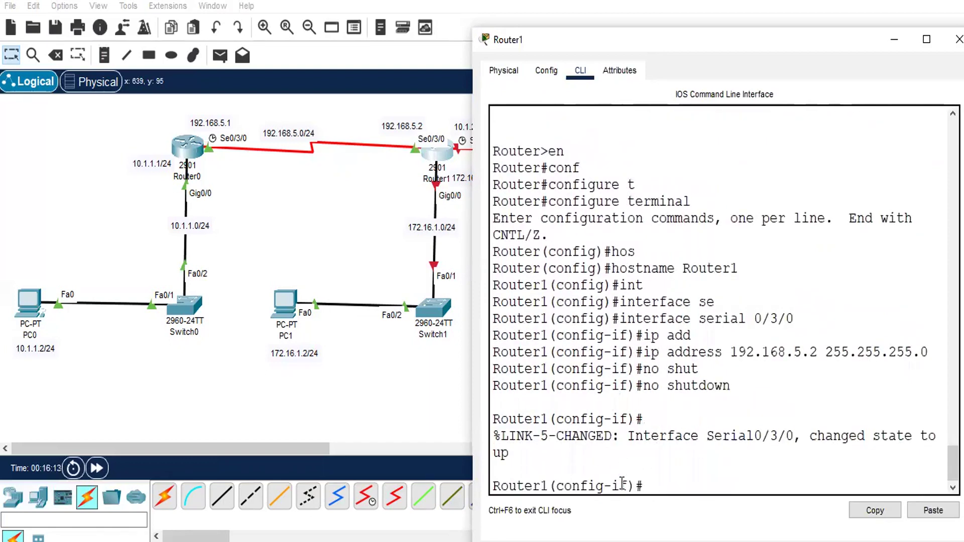
key(ctrl+z)
key(ctrl+z)
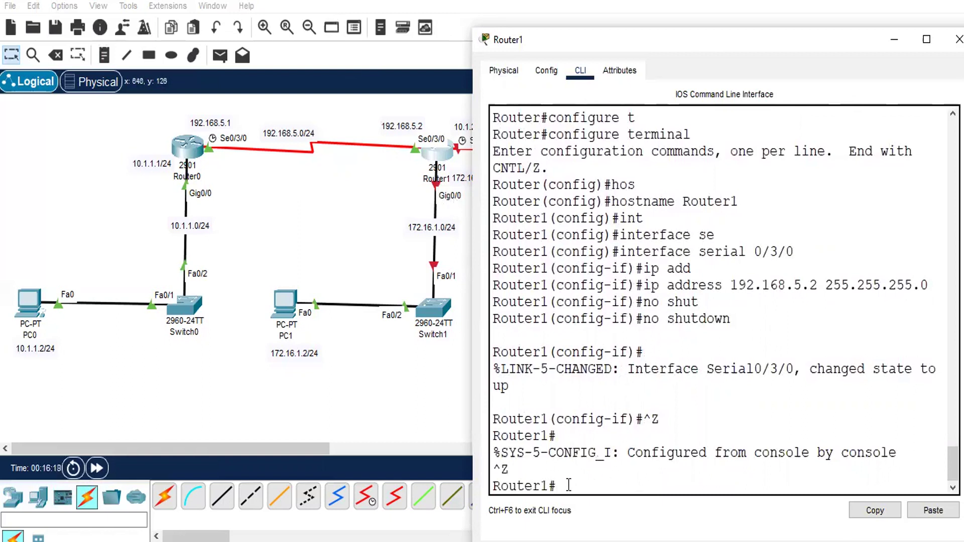
Re-enter global configuration mode on Router1 and enter the configuration of interface gigabitEthernet 0/0
text(nf)
key(Tab)
text(t)
key(Tab)
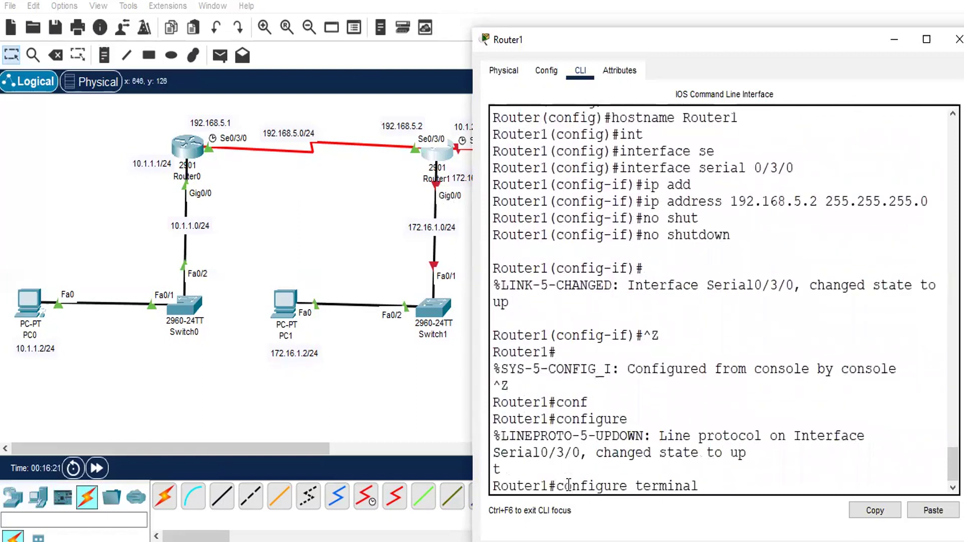
key(Return)
text(in)
key(Tab)
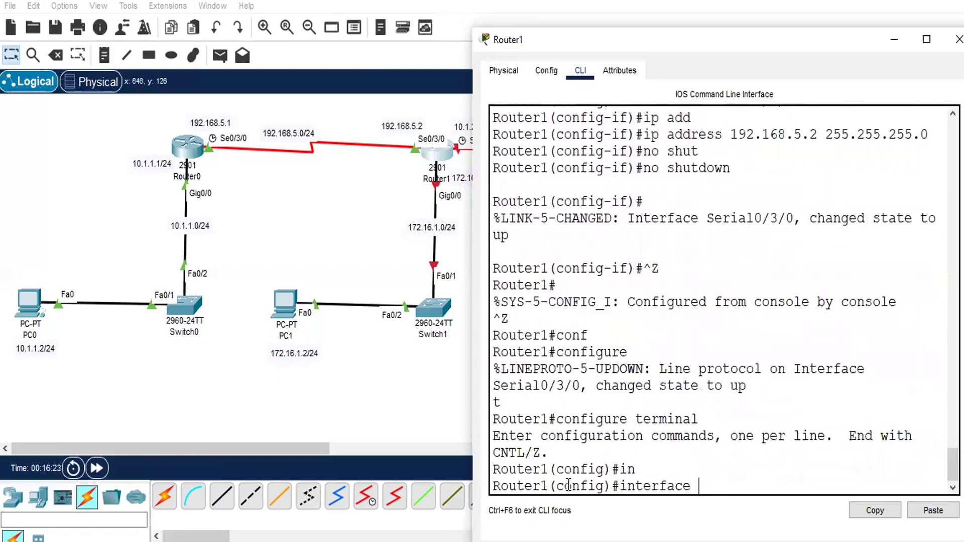
text(g)
key(Tab)
text(0/0)
key(Return)
Assign IP address 172.16.1.1 with mask 255.255.255.0 to Router1's gigabitEthernet 0/0, checking the address against the topology label
text(ip add)
key(Tab)
text(172.16.1.)
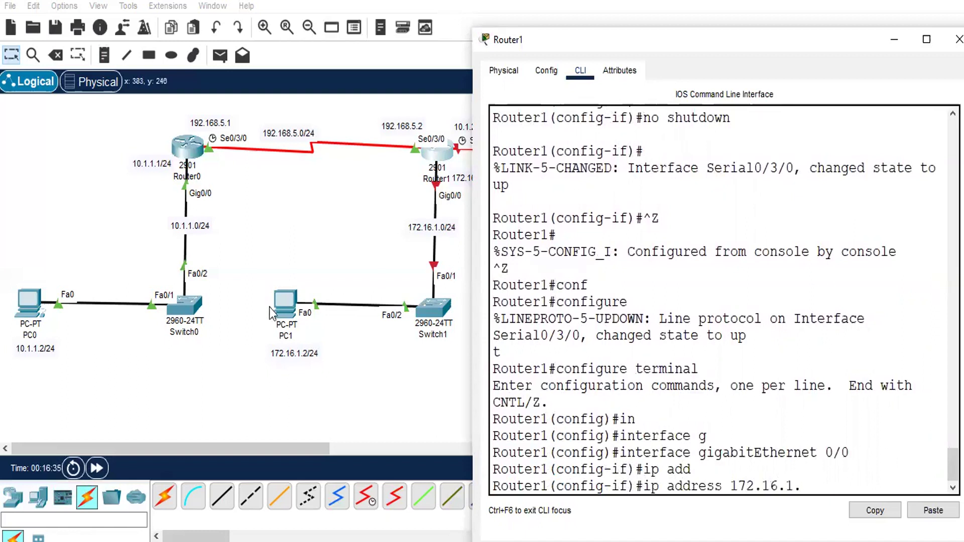
click(462, 193)
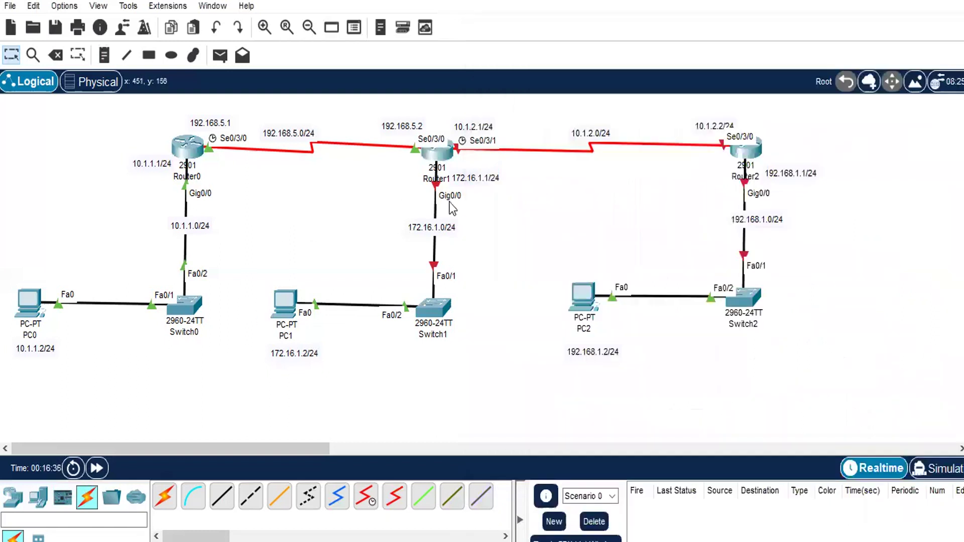
click(436, 149)
text(1)
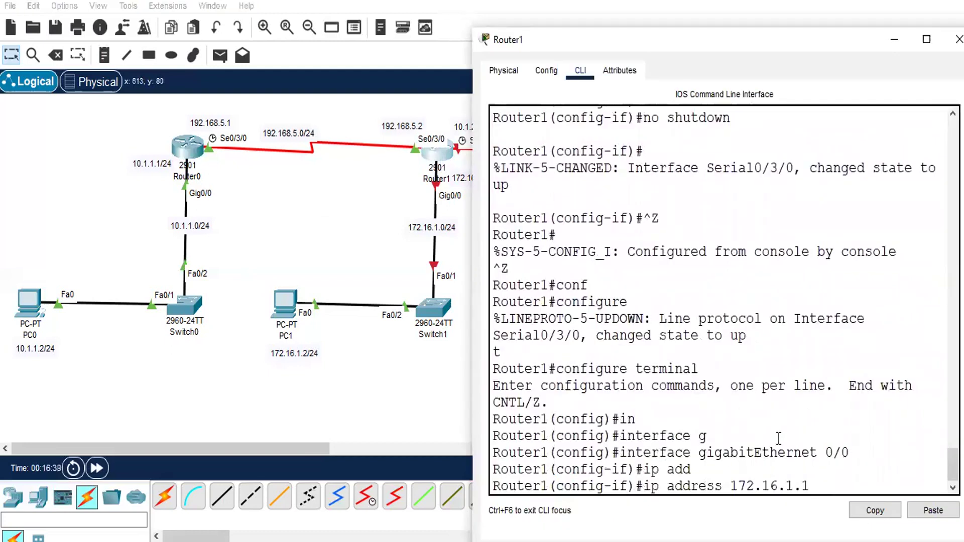
text( 255.255.255.0)
key(Return)
Enable Router1's gigabitEthernet 0/0 with no shutdown, then leave configuration mode and return to the topology workspace
text(no shut)
key(Tab)
key(Return)
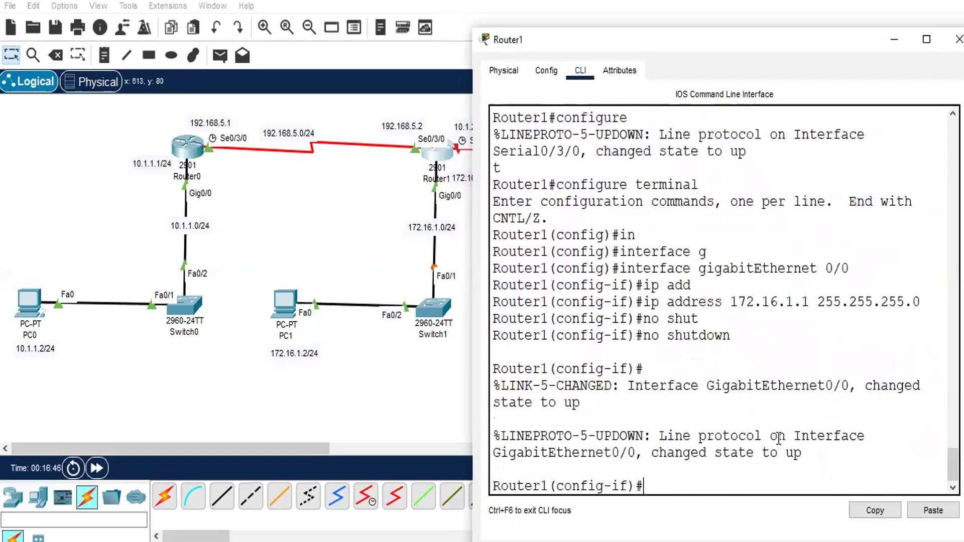
key(ctrl+z)
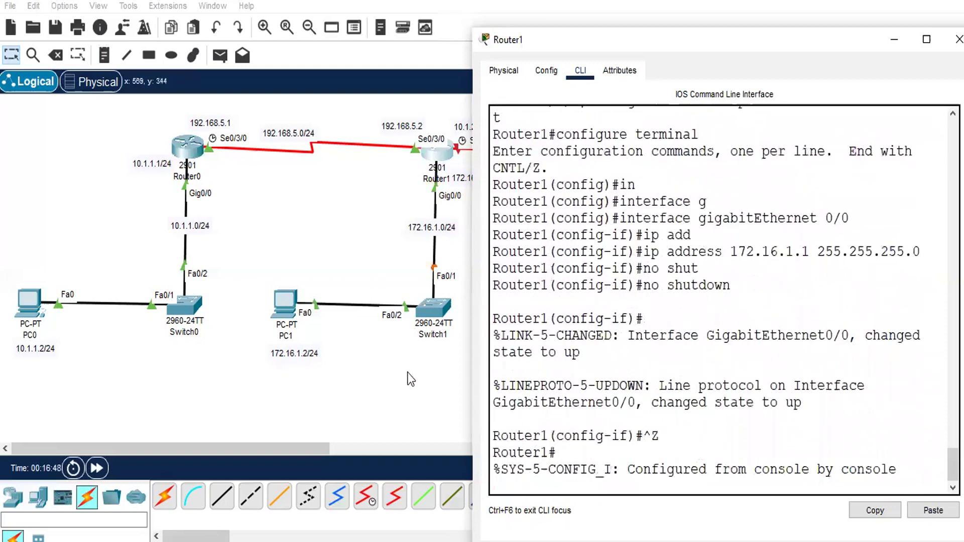
key(alt+F4)
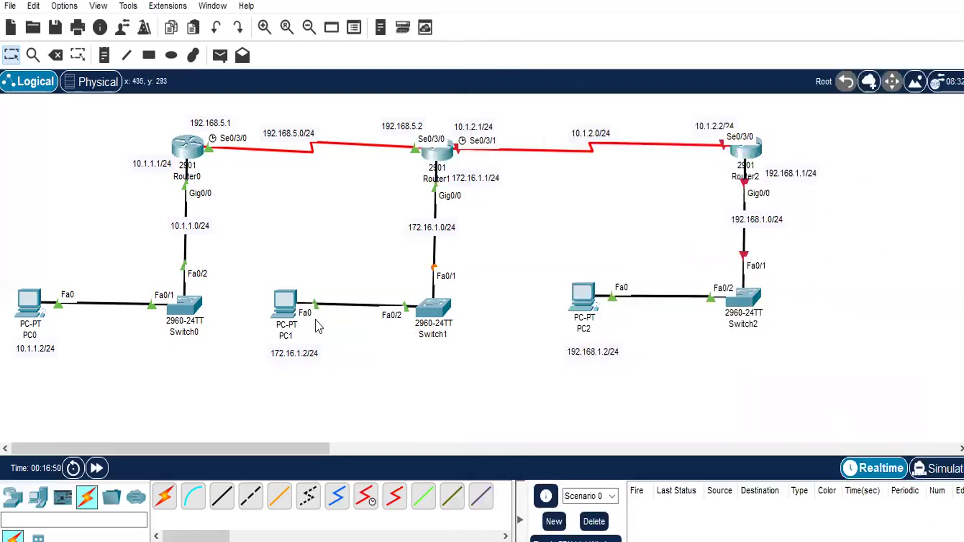
Give PC1 the static IPv4 address 172.16.1.2 with subnet mask 255.255.255.0 in its IP configuration
click(286, 302)
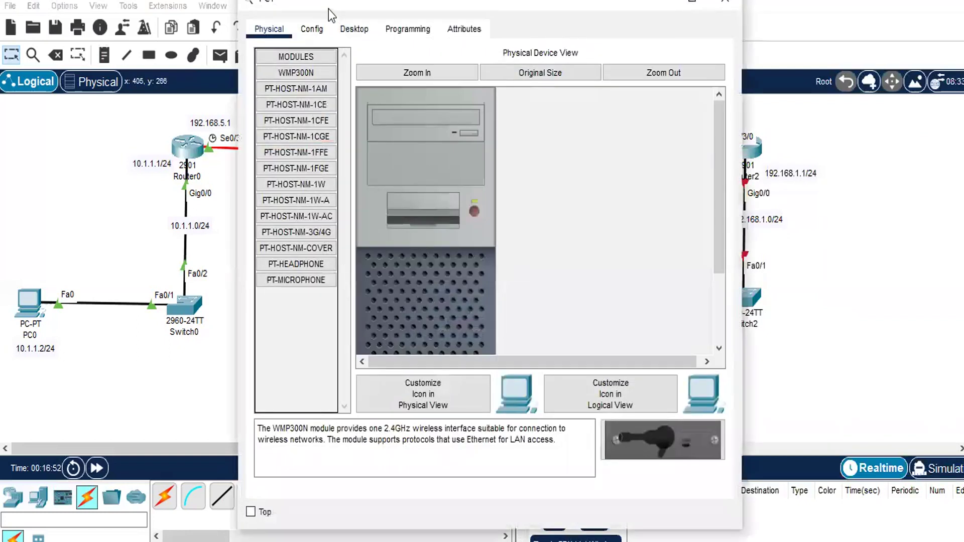
click(363, 31)
click(497, 130)
click(606, 195)
text(172.16.1.2)
key(Tab)
key(BackSpace)
text(255.255.255.0)
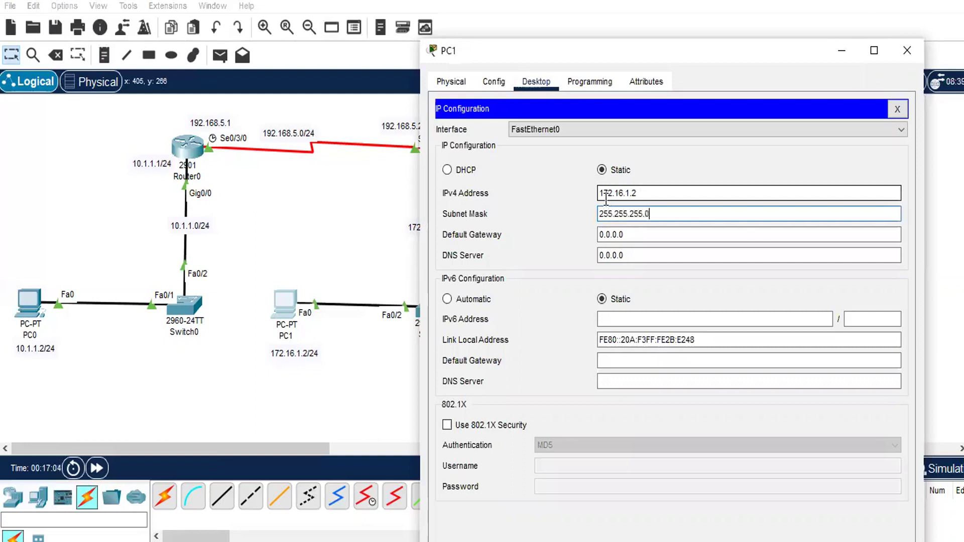
Set PC1's default gateway to 172.16.1.1 and return to the topology workspace
key(Tab)
key(BackSpace)
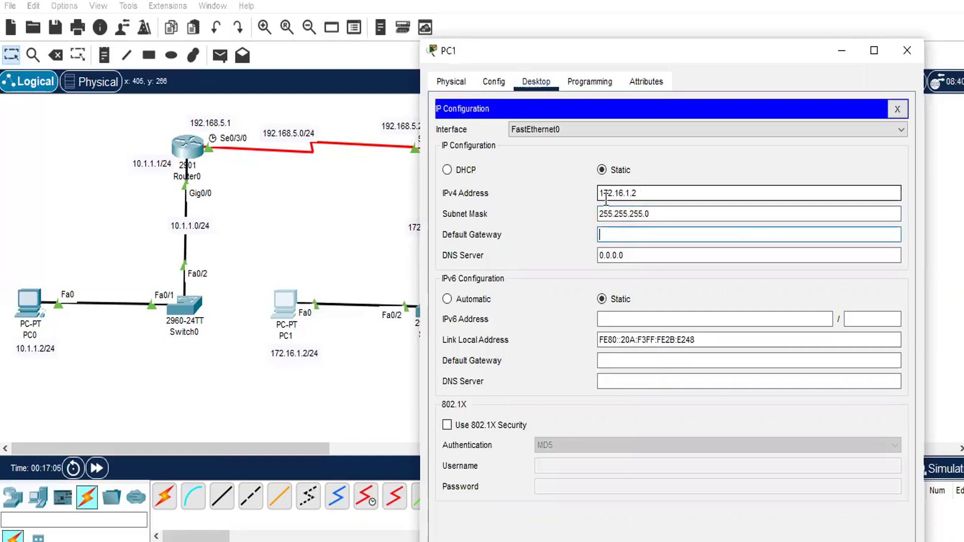
text(172.16.1.1)
click(367, 202)
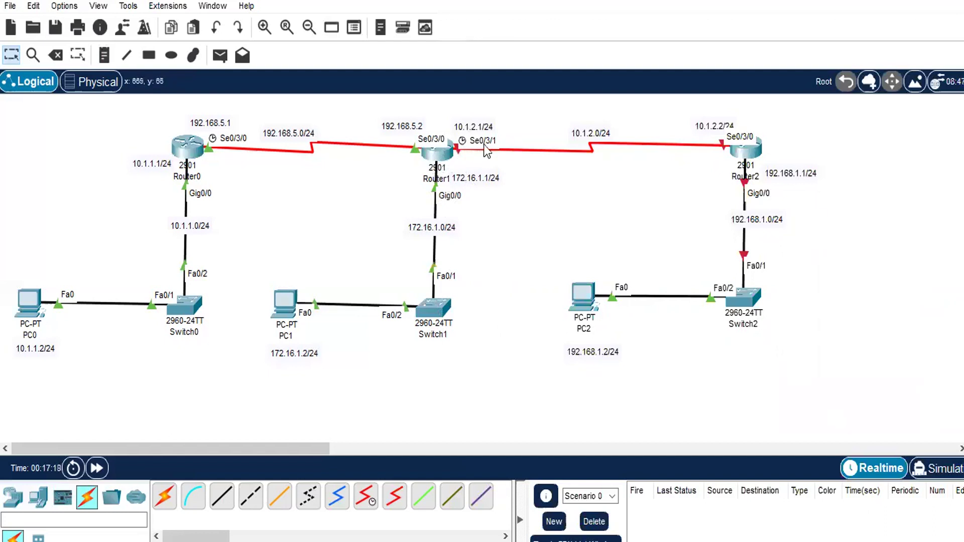
Open Router1's command line again and enter global configuration mode with configure terminal
click(437, 148)
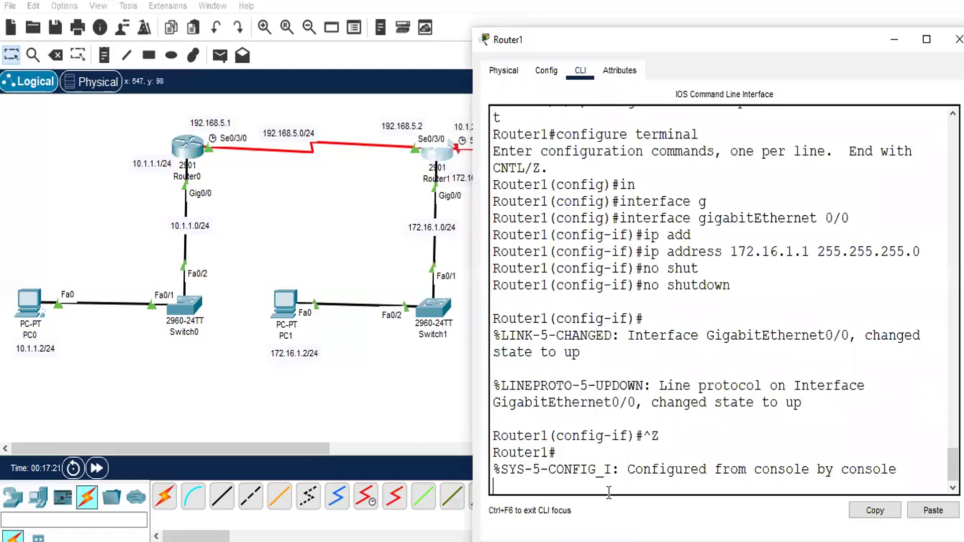
key(Return)
key(Return)
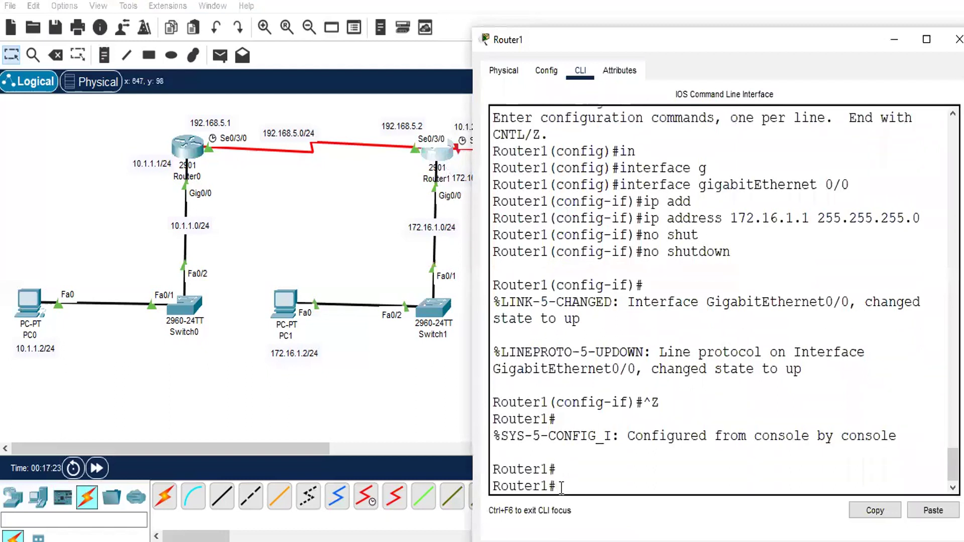
text(conf)
key(Tab)
text(t)
key(Tab)
key(Return)
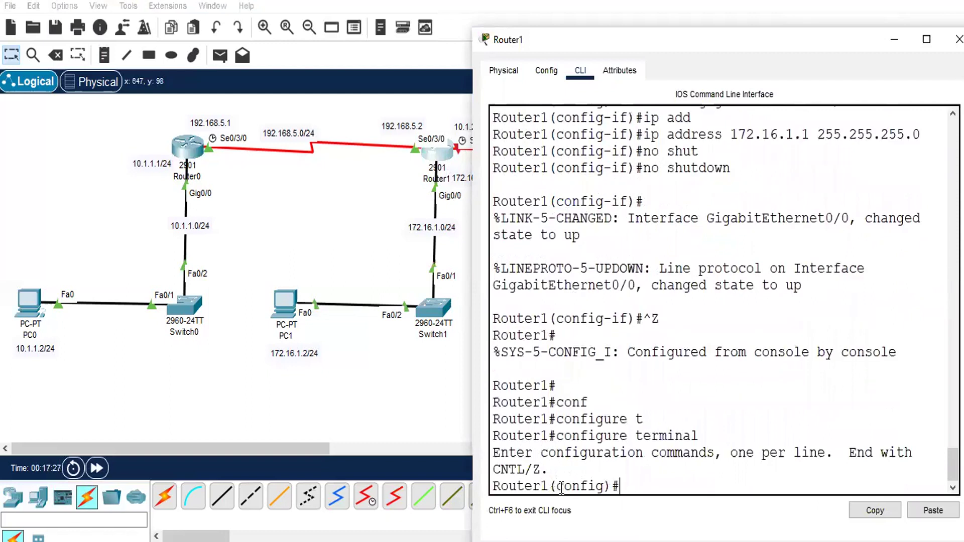
Enter interface configuration mode for Router1's serial 0/3/1, checking the port label in the topology
text(in)
key(Tab)
text(se)
key(Tab)
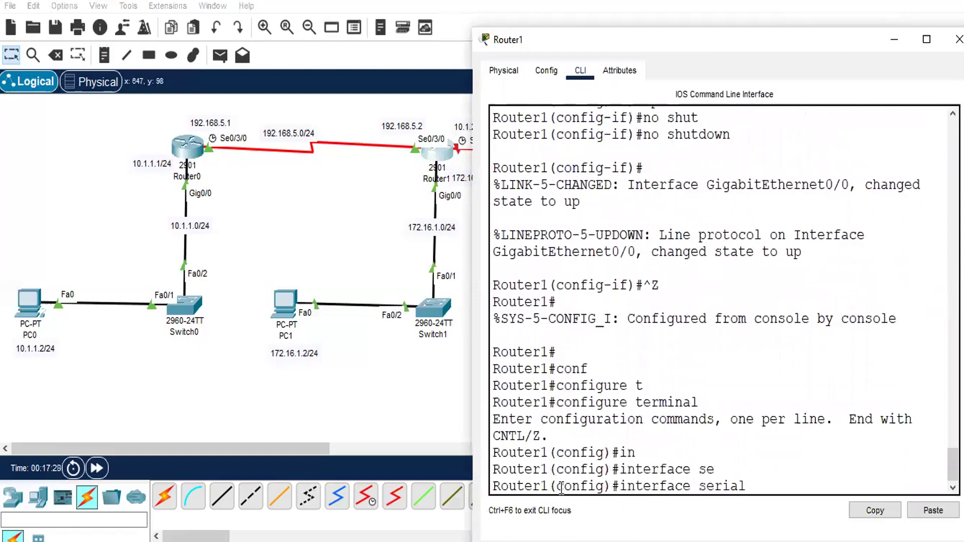
click(348, 279)
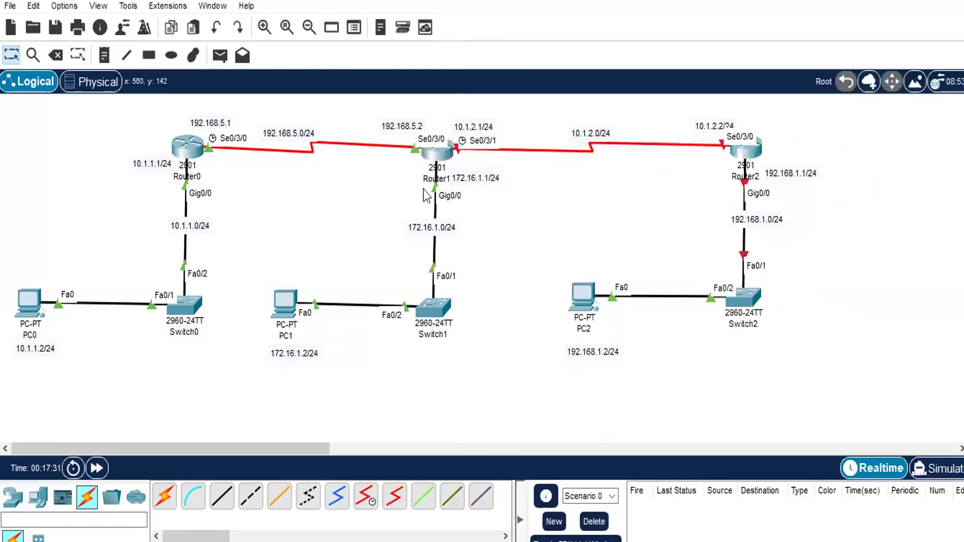
click(447, 156)
text(0/)
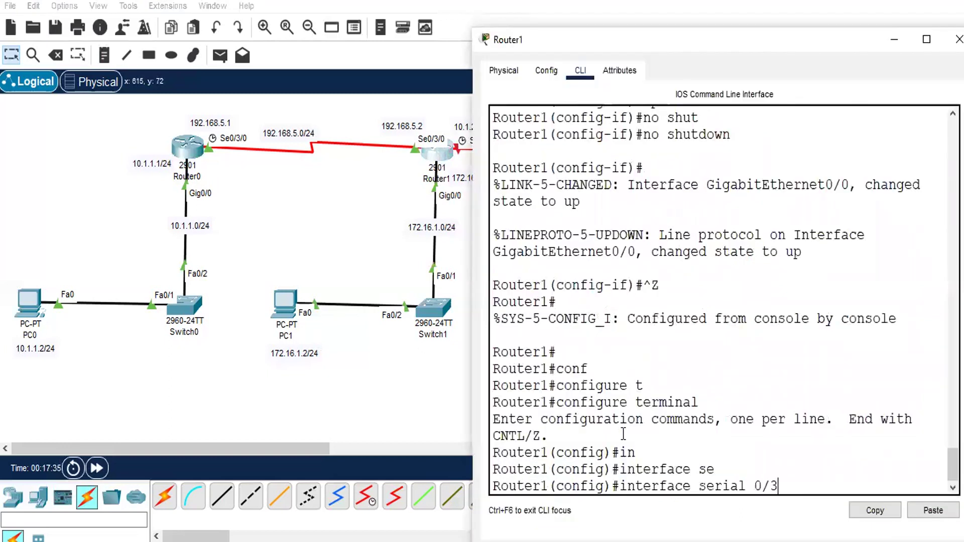
text(3/1)
key(Return)
Assign IP address 10.1.2.1 with mask 255.255.255.0 to Router1's serial 0/3/1, checking the address against the topology label
text(ip add)
key(Tab)
click(362, 239)
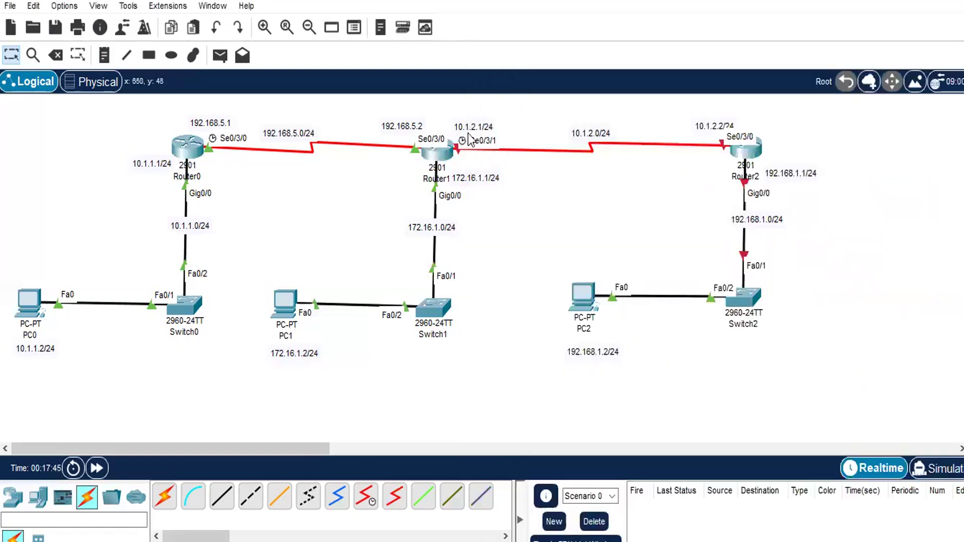
click(436, 149)
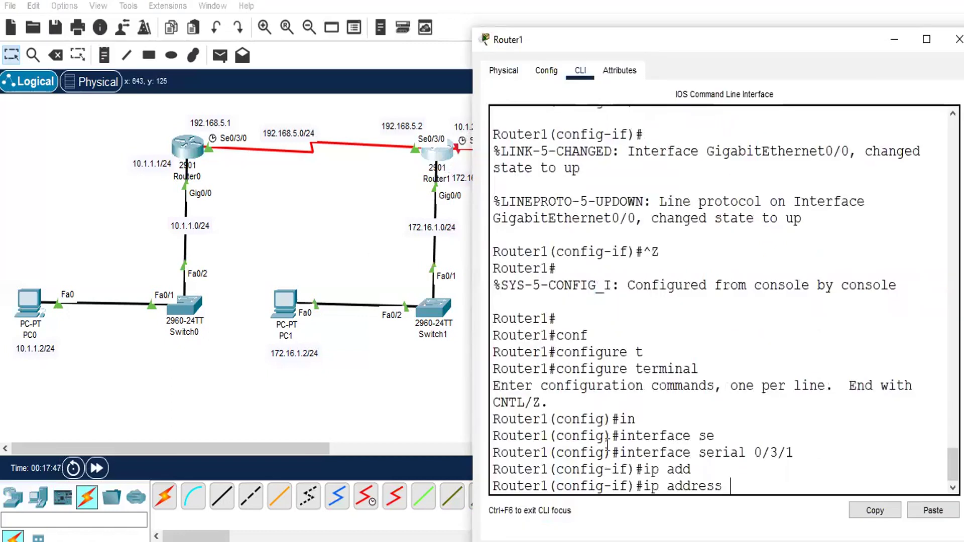
text(10.1.2.1 255.255.255.0)
key(Return)
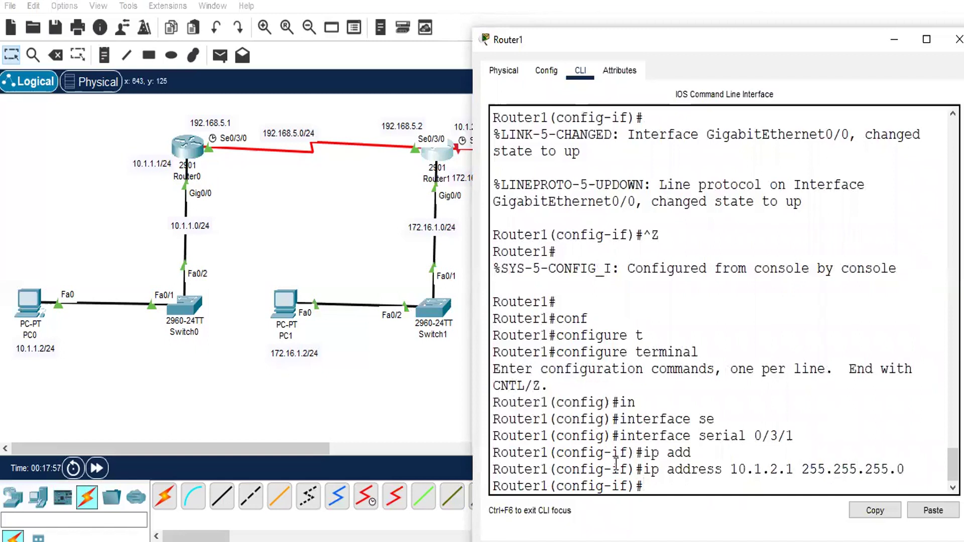
Enable Router1's serial 0/3/1 with no shutdown, then leave configuration mode and return to the topology workspace
text(no shut)
key(Tab)
key(Return)
key(Return)
key(ctrl+z)
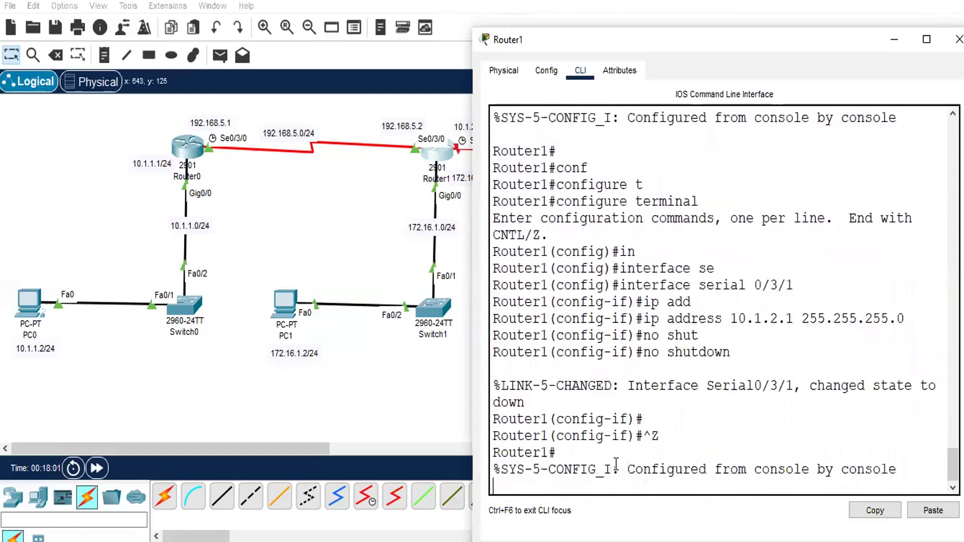
click(357, 230)
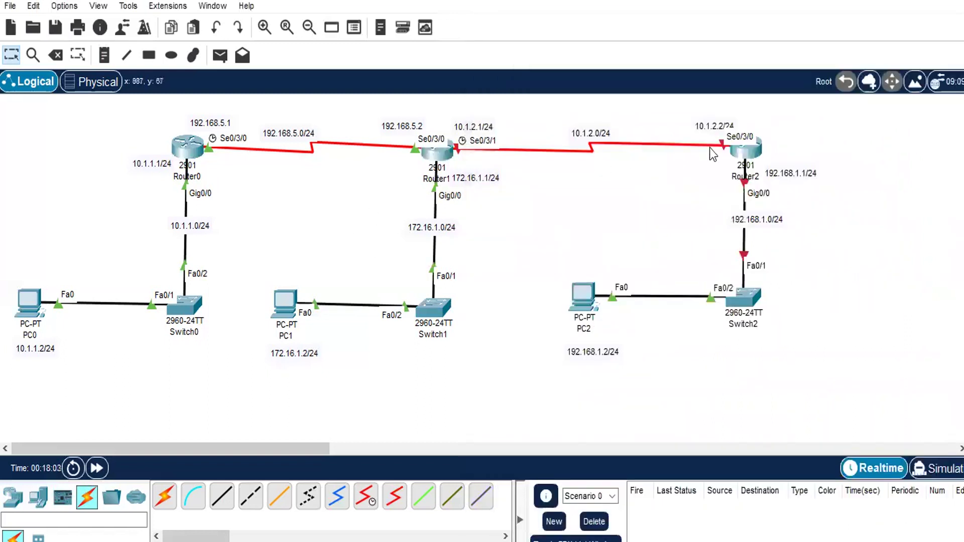
Open Router2's command line, decline the initial configuration dialog and enter privileged mode
click(746, 148)
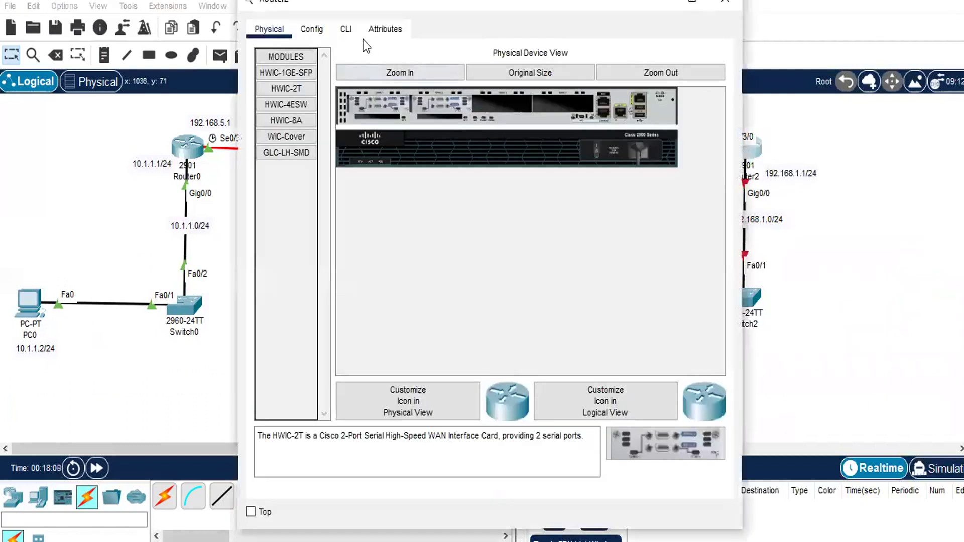
click(346, 29)
click(348, 445)
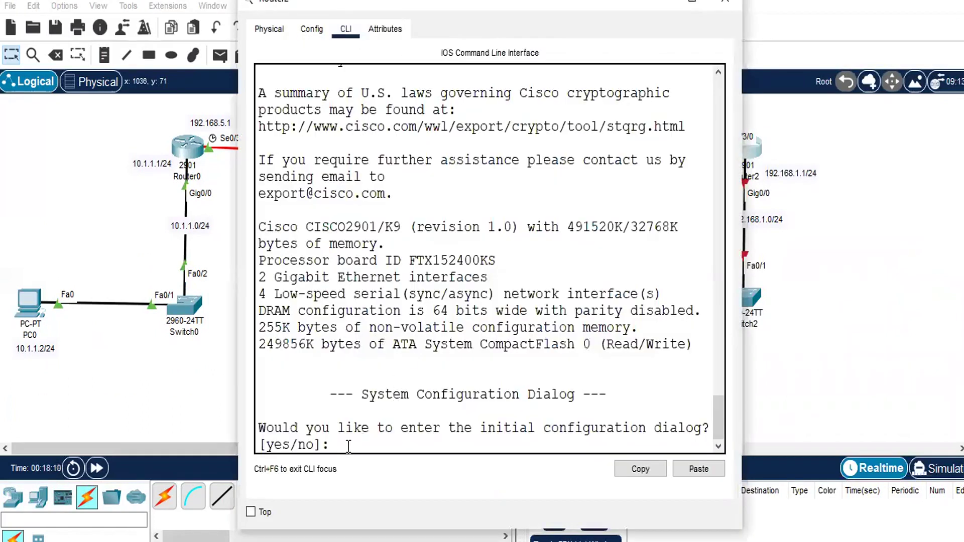
text(n)
key(Return)
key(Return)
text(en)
key(Return)
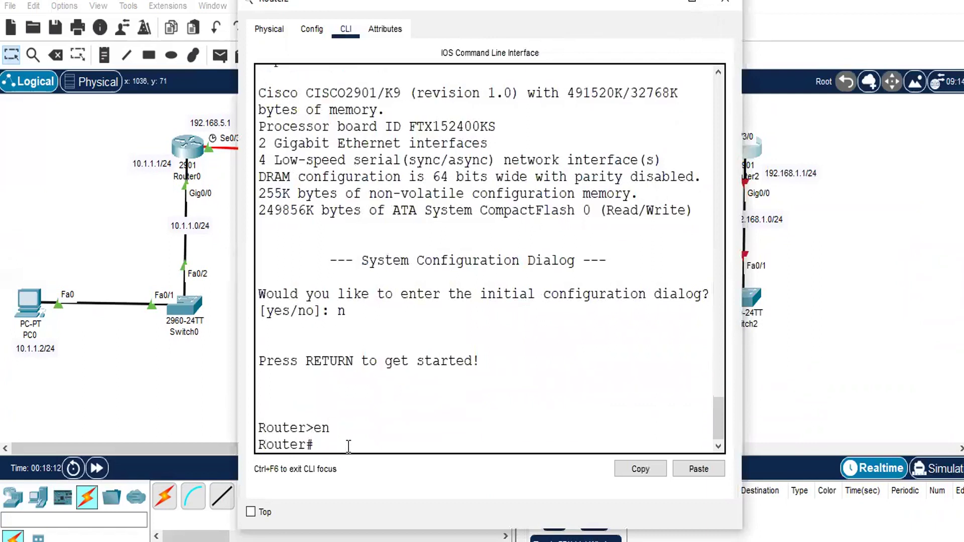
Enter global configuration mode on Router2 and set its hostname to Router2
text(conf)
key(Tab)
text(t)
key(Tab)
key(Return)
text(hos)
key(Tab)
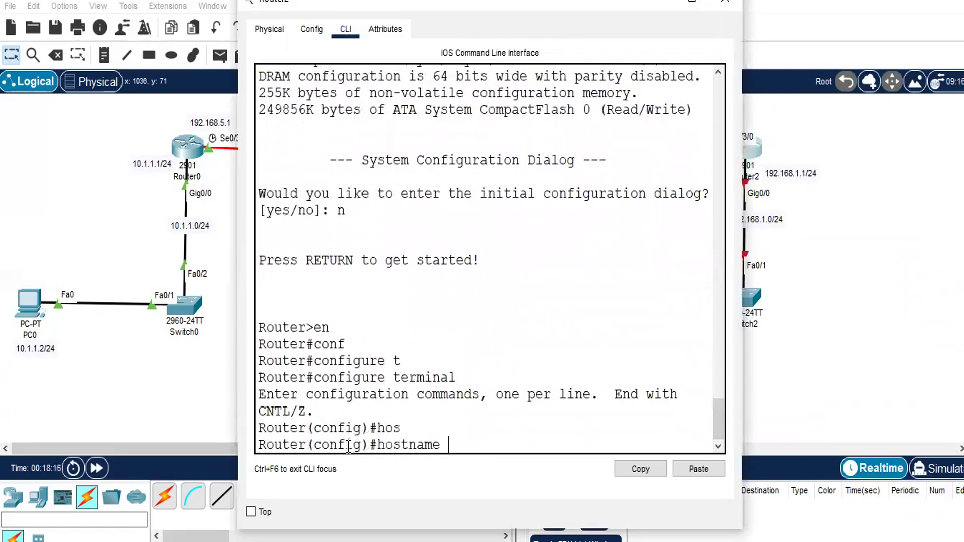
text(Router2)
key(Return)
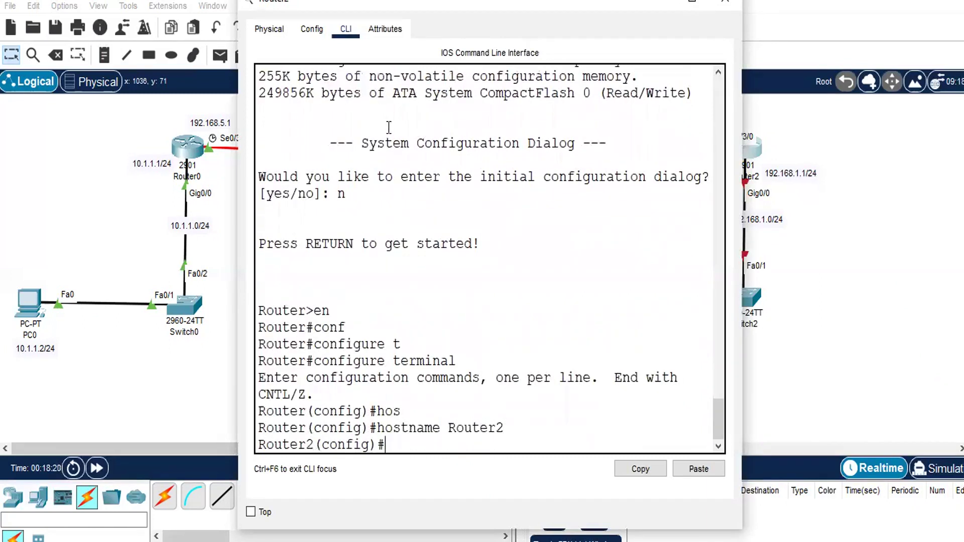
Move the Router2 window clear of its topology labels and enter interface configuration mode for serial 0/3/0
drag(457, 11, 326, 26)
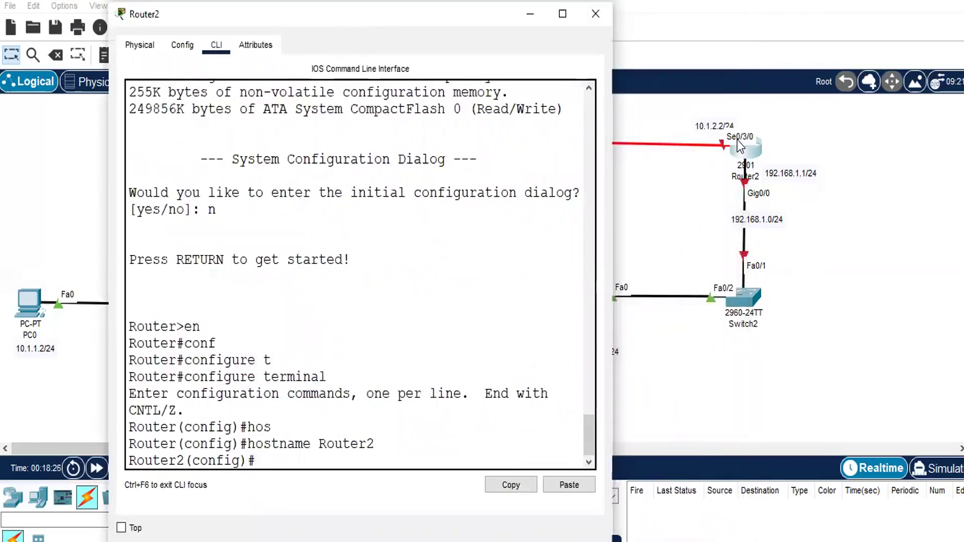
text(int)
key(Tab)
text(se)
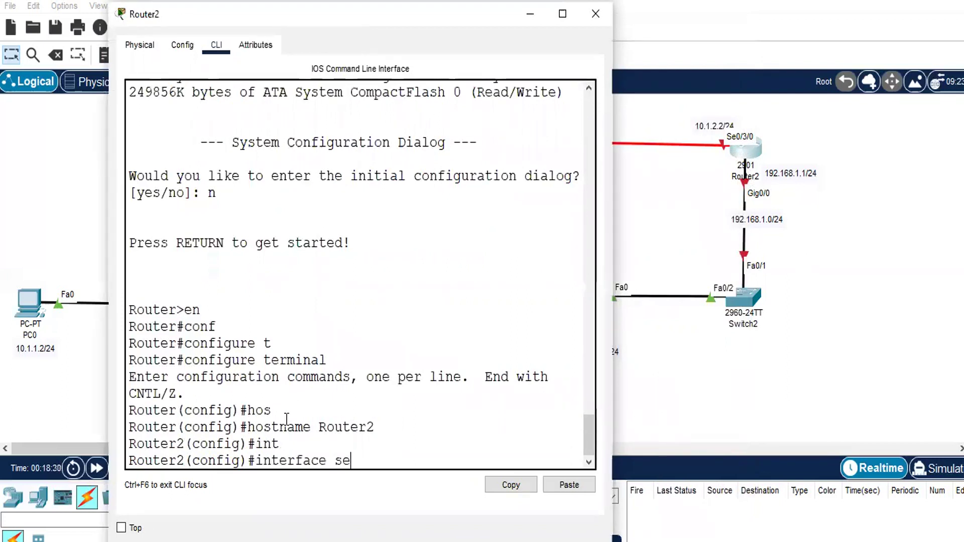
key(Tab)
text(0/2/0)
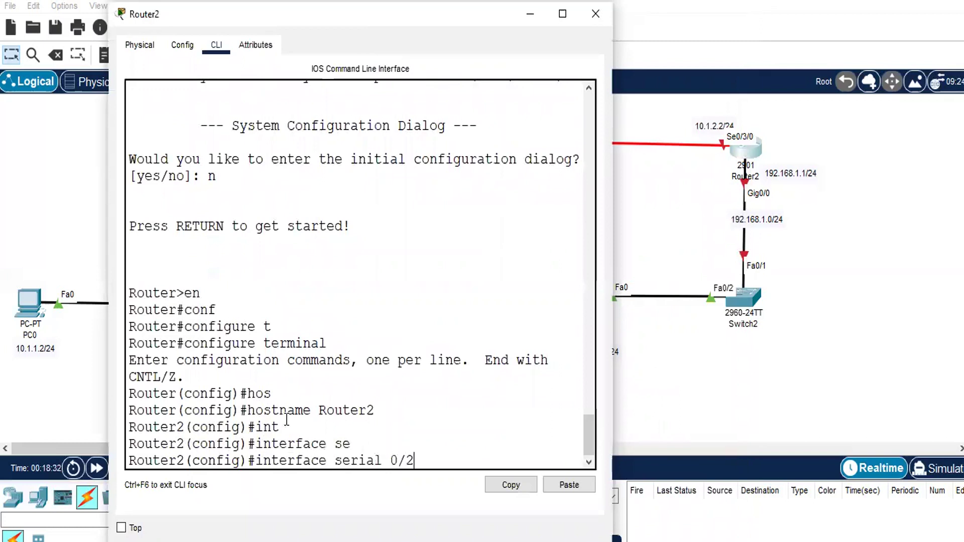
key(BackSpace)
key(BackSpace)
key(BackSpace)
text(3/0)
key(Return)
Assign IP address 10.1.2.2 with mask 255.255.255.0 to Router2's serial 0/3/0
text(ip add)
key(Tab)
text(10.1)
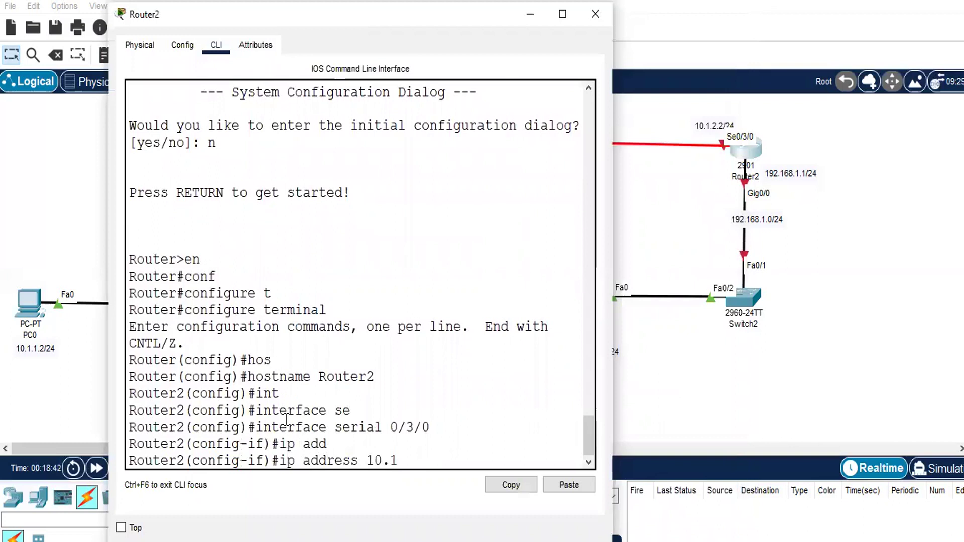
text(.2.2 255.255.255.0)
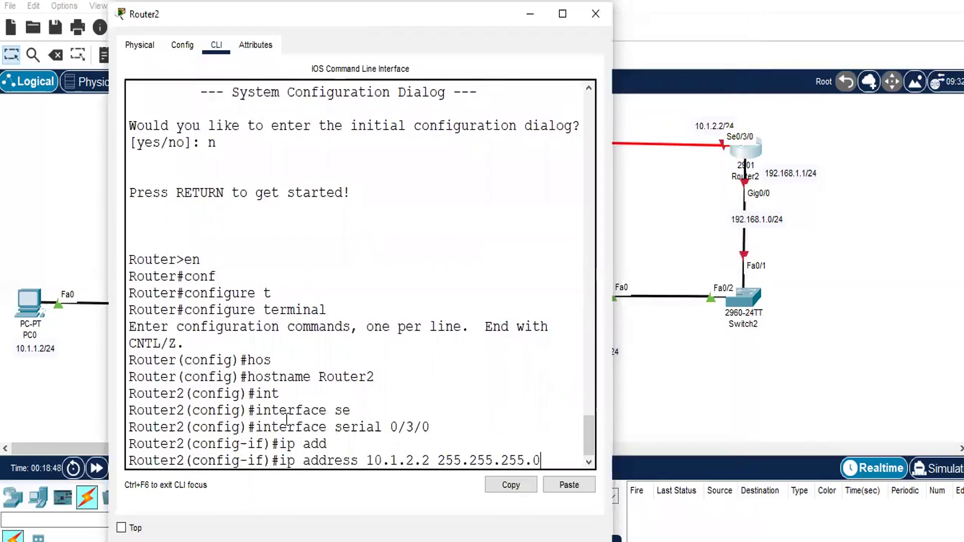
key(Return)
Enable Router2's serial 0/3/0 with no shutdown, then leave configuration mode and return to the topology workspace
text(no shu)
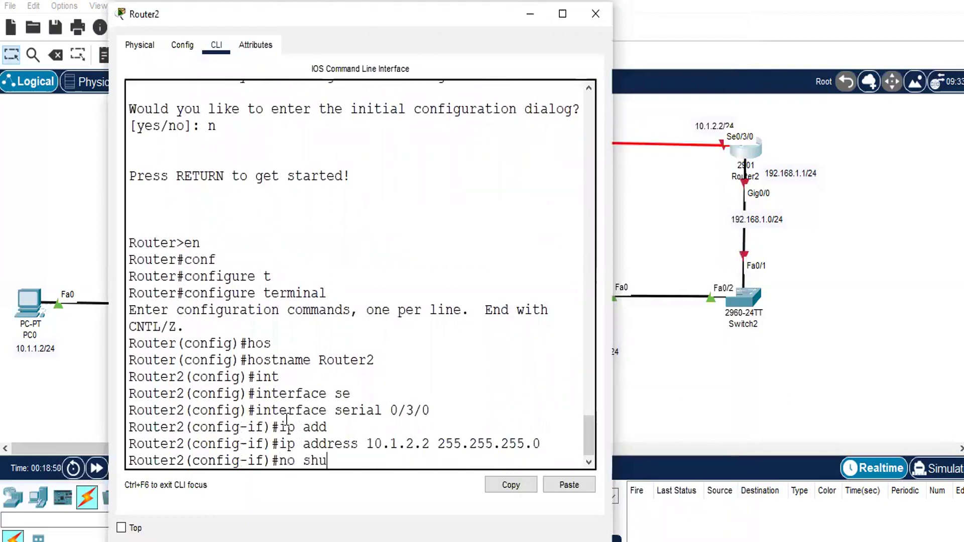
text(t)
key(Tab)
key(Return)
key(ctrl+z)
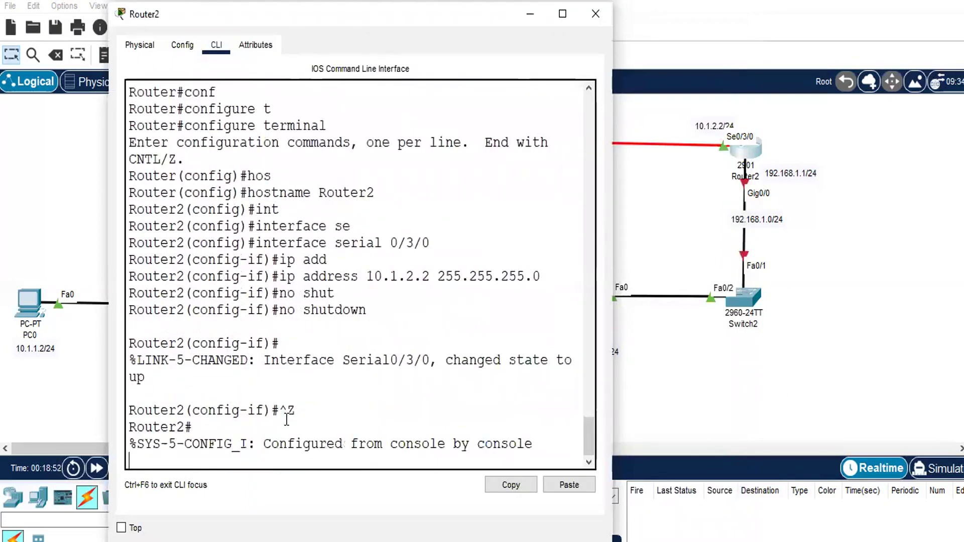
key(ctrl+z)
click(664, 205)
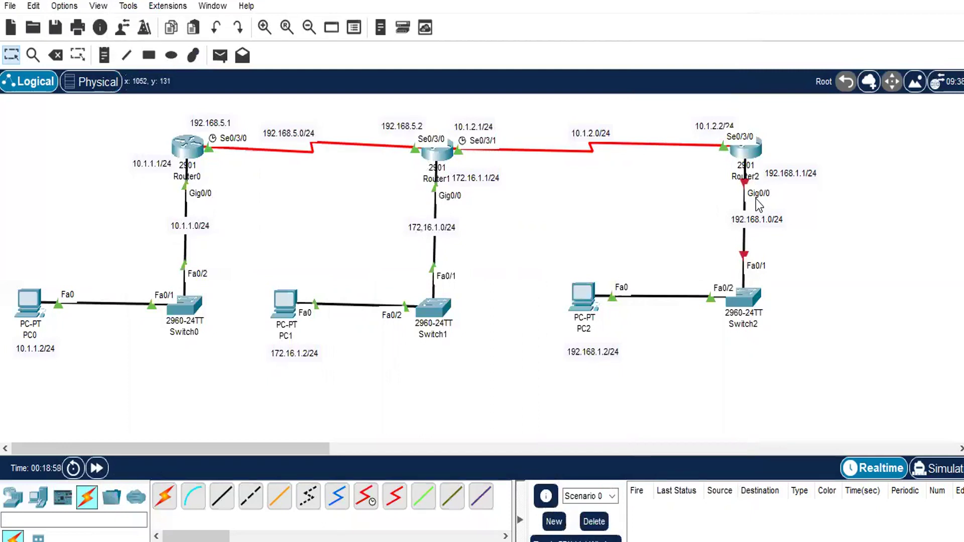
Reopen Router2's command line and enter global configuration mode with configure terminal
click(745, 148)
click(231, 444)
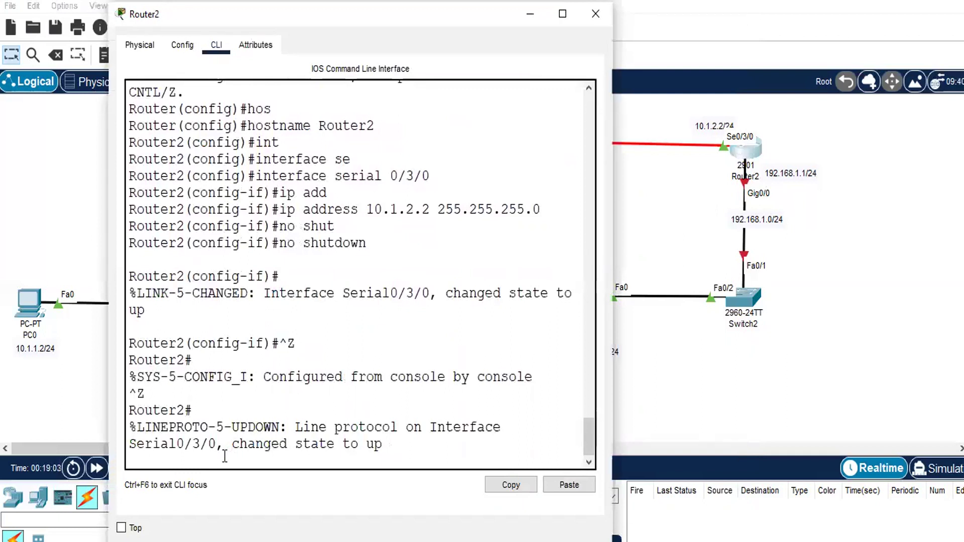
key(Return)
key(Return)
text(configure)
key(Tab)
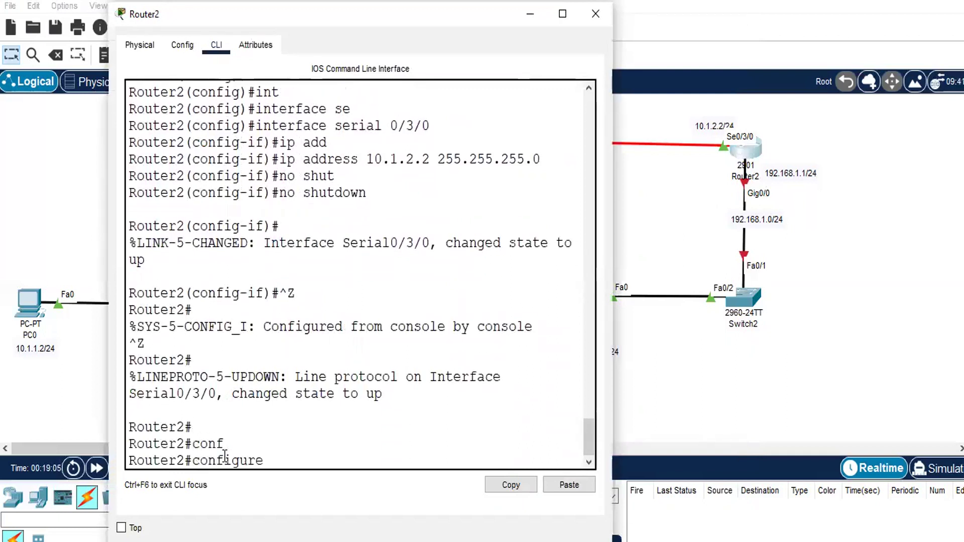
text(tt)
key(Tab)
key(Return)
text(co)
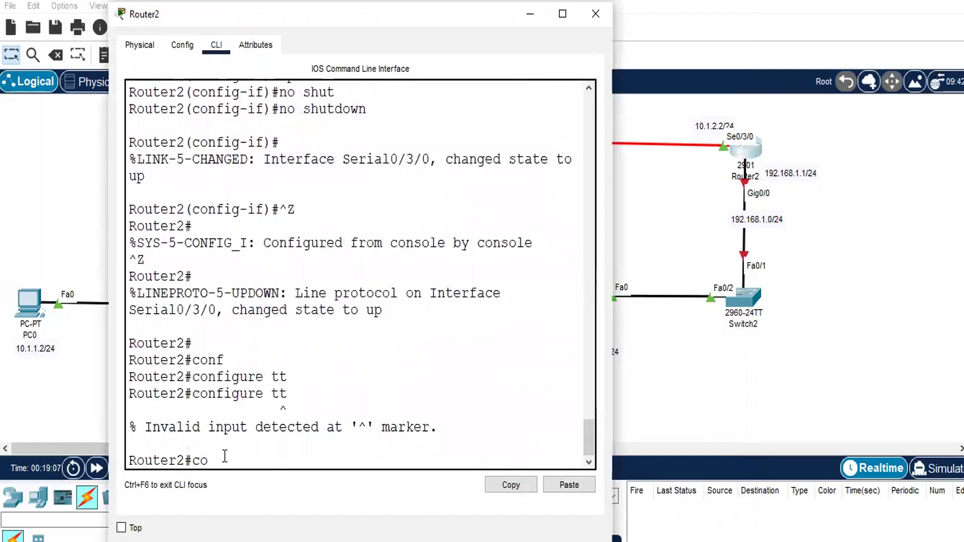
text(nfigure)
key(Tab)
text(t)
key(Tab)
key(Return)
Enter interface configuration mode for Router2's gigabitEthernet 0/0
text(in)
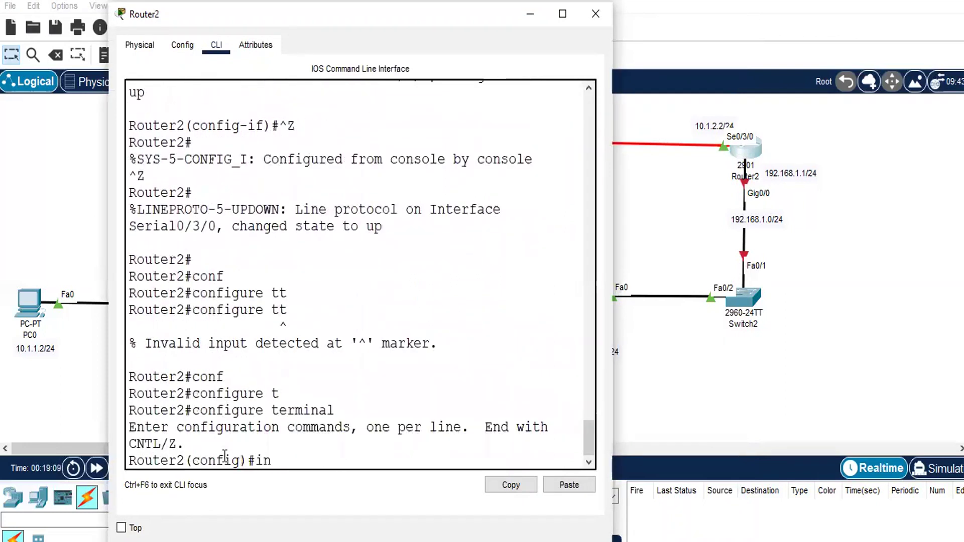
key(Tab)
text(g)
key(Tab)
text(0)
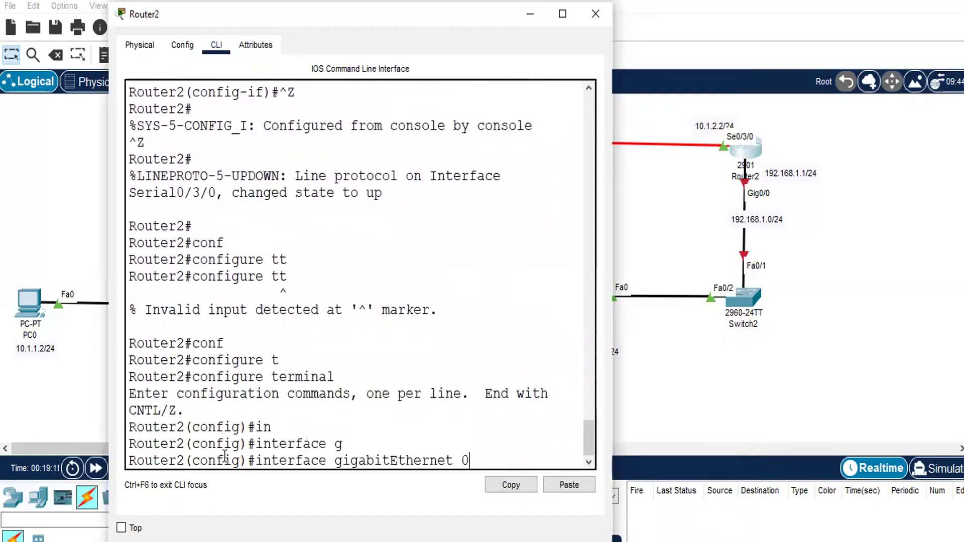
text(/0)
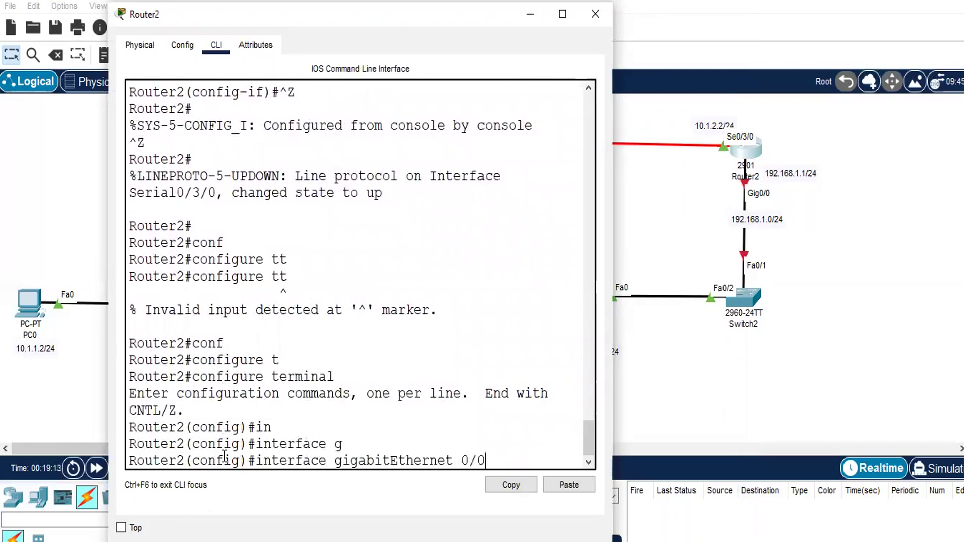
key(Return)
text(ip add)
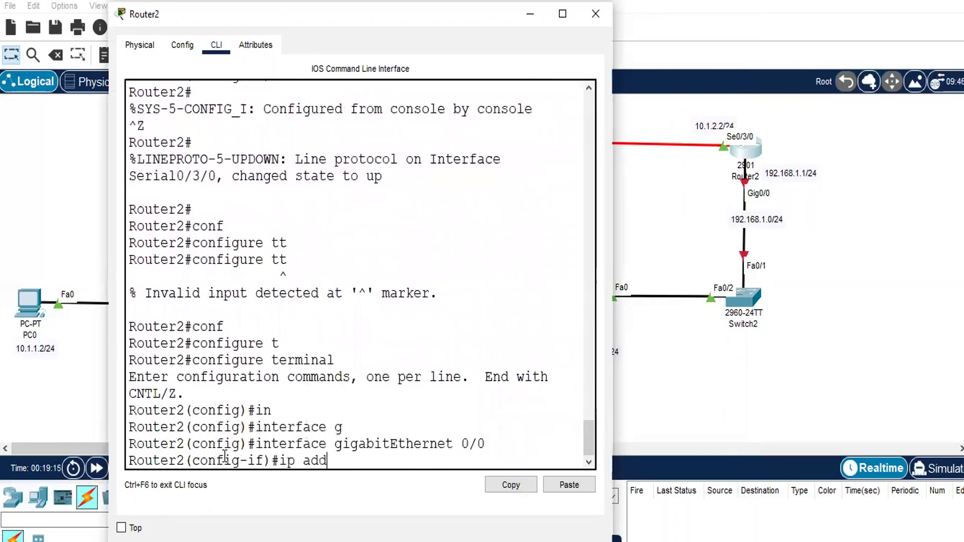
key(Tab)
text(192.168.)
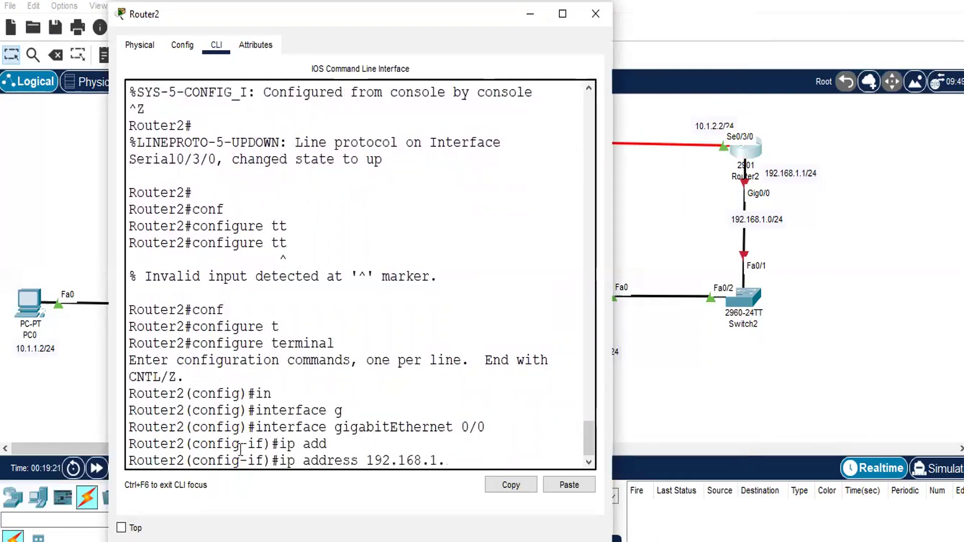
key(Up)
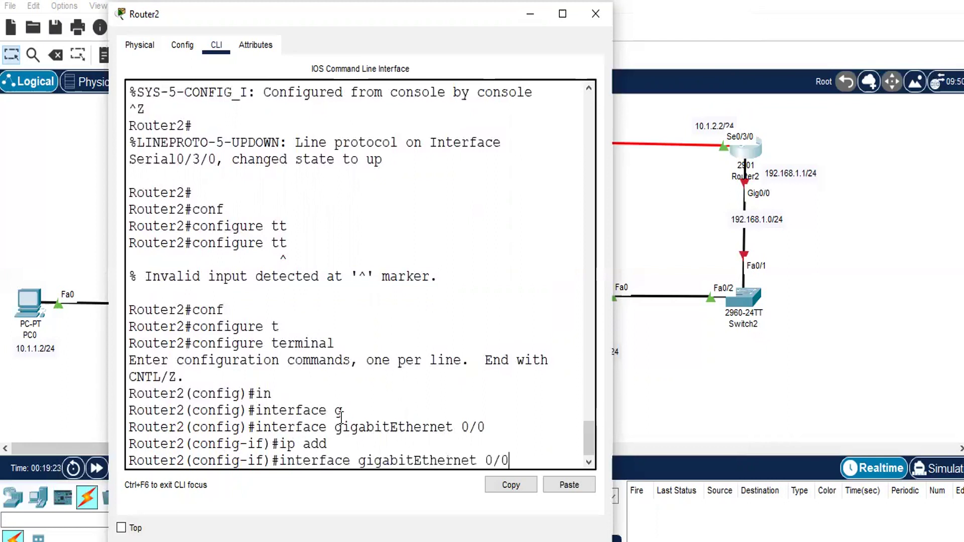
key(BackSpace)
key(BackSpace)
key(BackSpace)
key(BackSpace)
key(BackSpace)
key(BackSpace)
key(BackSpace)
key(BackSpace)
key(BackSpace)
key(BackSpace)
key(BackSpace)
key(BackSpace)
key(BackSpace)
key(BackSpace)
key(BackSpace)
key(BackSpace)
key(BackSpace)
key(BackSpace)
key(BackSpace)
key(BackSpace)
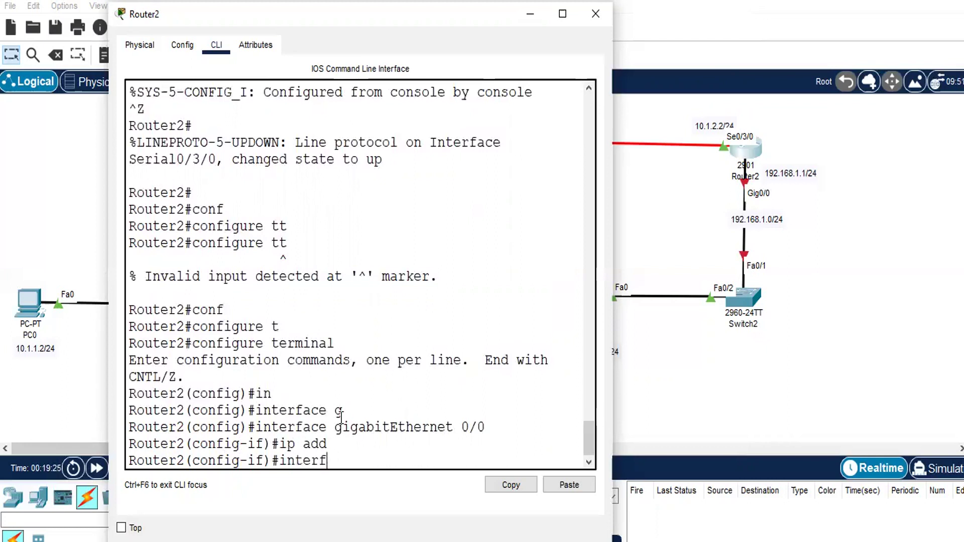
Assign IP address 192.168.1.1 with mask 255.255.255.0 to Router2's gigabitEthernet 0/0
text(ip add)
key(Tab)
text(192)
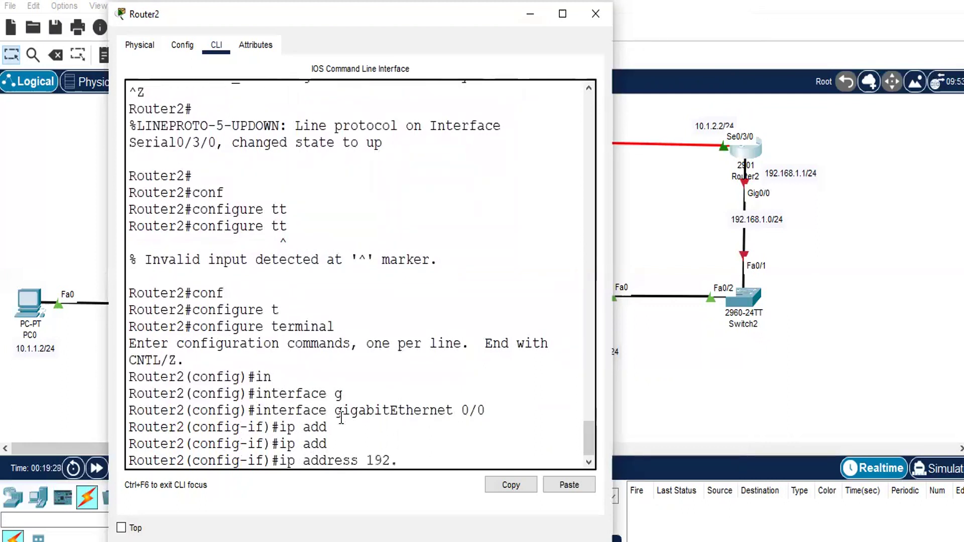
text(.168.1.1 255.255.255)
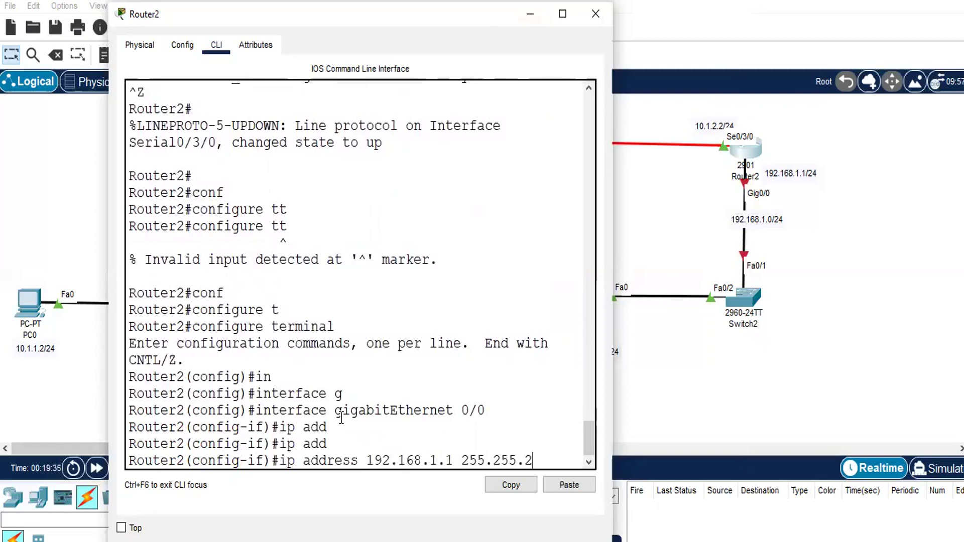
text(.0)
key(Return)
Enable Router2's gigabitEthernet 0/0 with no shutdown, then leave configuration mode and return to the topology workspace
text(no shu)
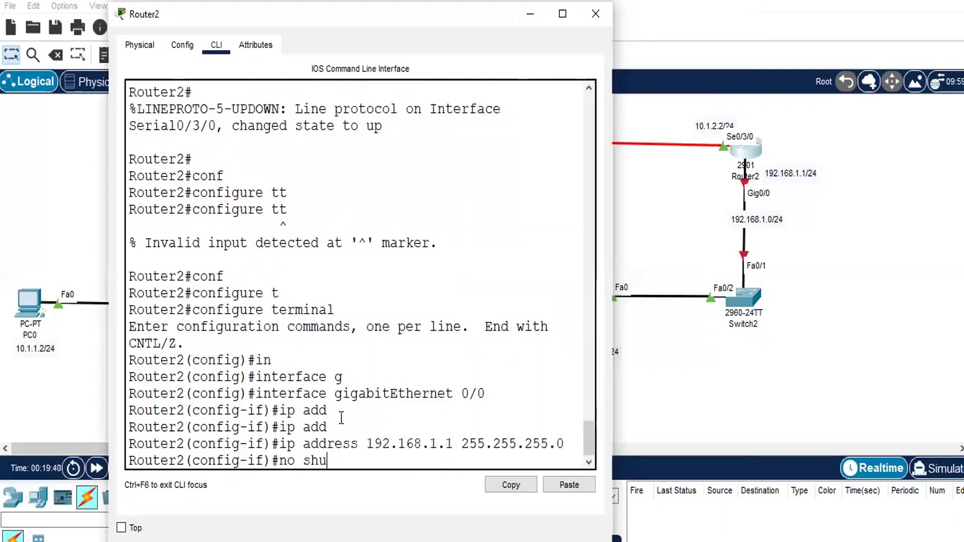
text(t)
key(Tab)
key(Return)
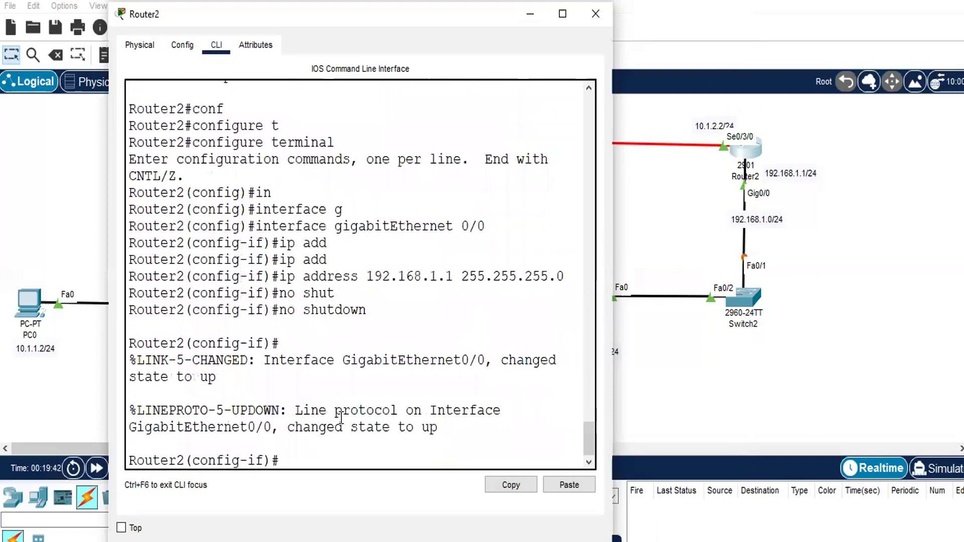
key(ctrl+z)
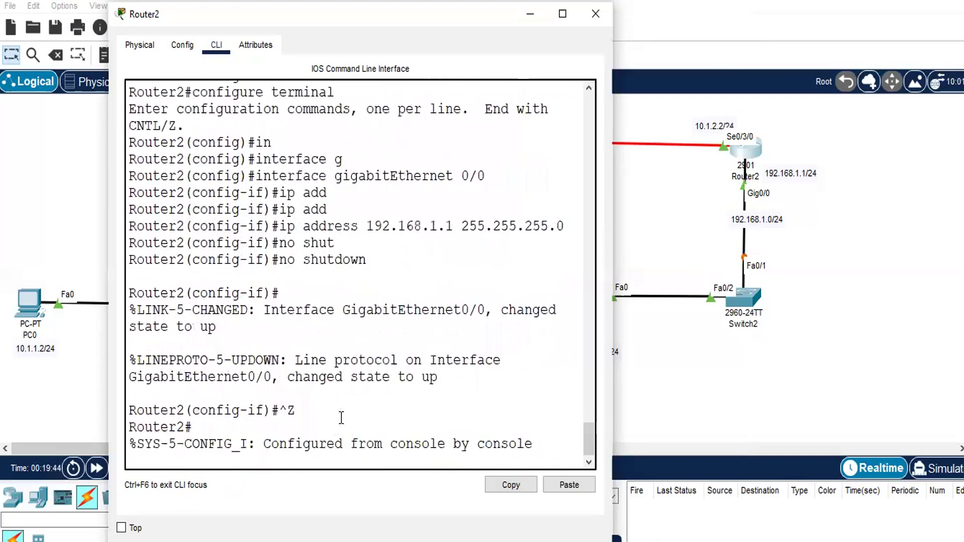
key(Return)
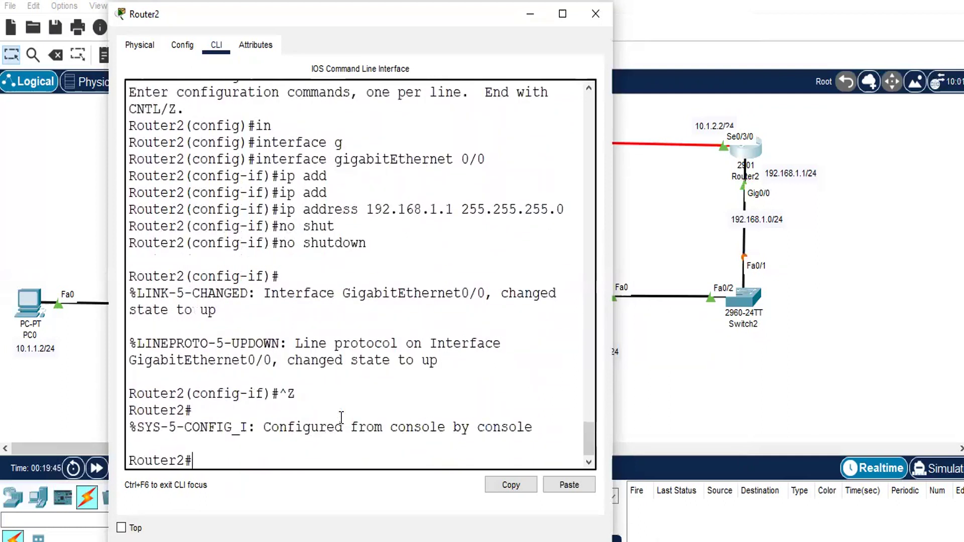
click(762, 391)
Open PC2's IP configuration and set its static IPv4 address to 192.168.1.2 with subnet mask 255.255.255.0
click(579, 295)
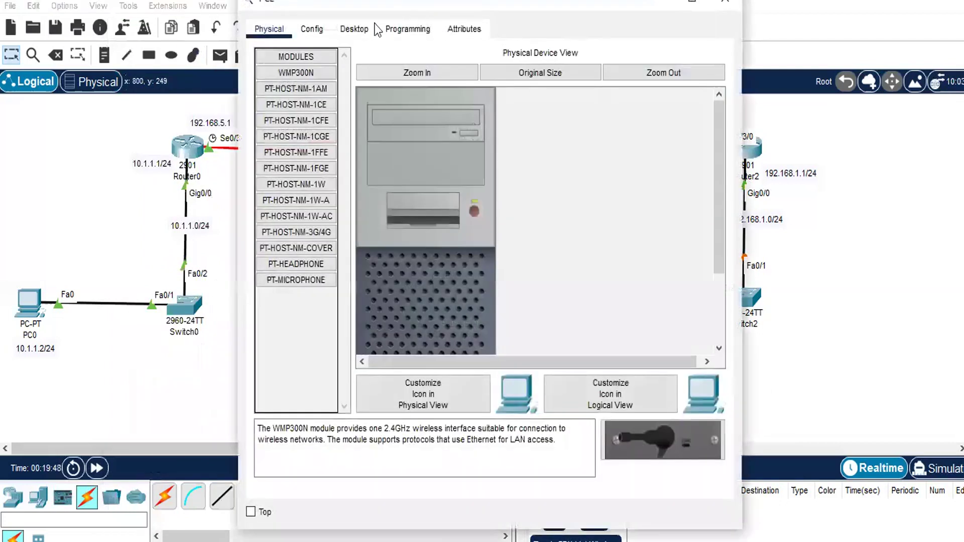
click(354, 29)
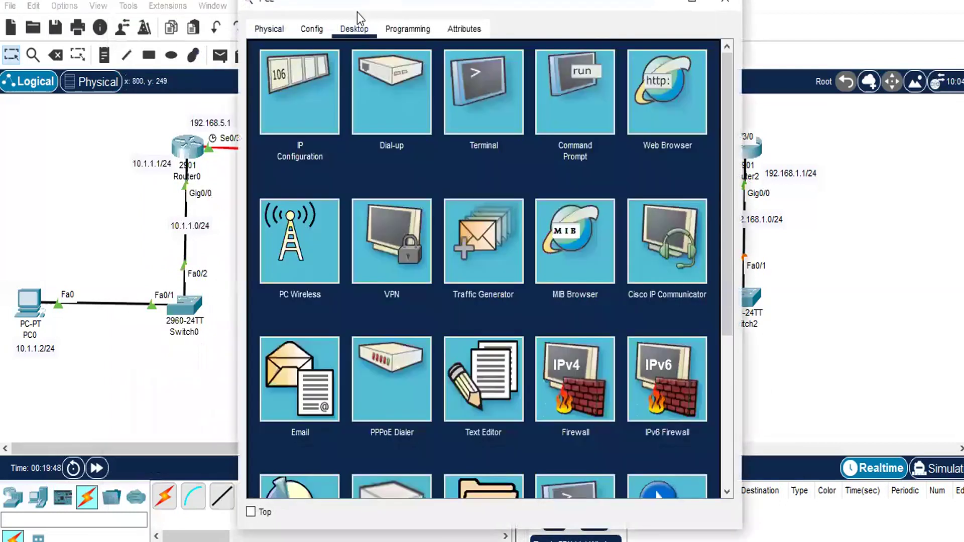
drag(358, 12, 151, 63)
click(94, 143)
click(221, 192)
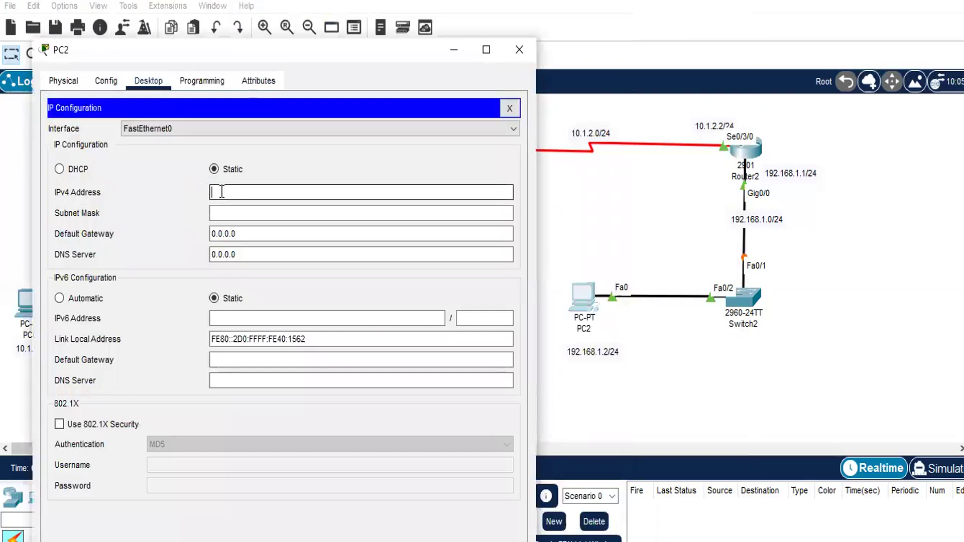
text(192.168.1.)
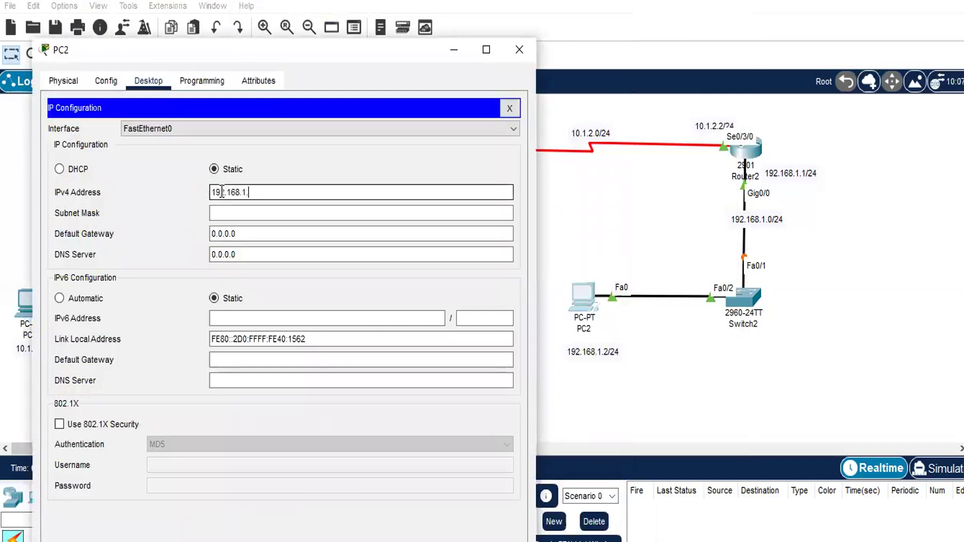
text(2)
key(Tab)
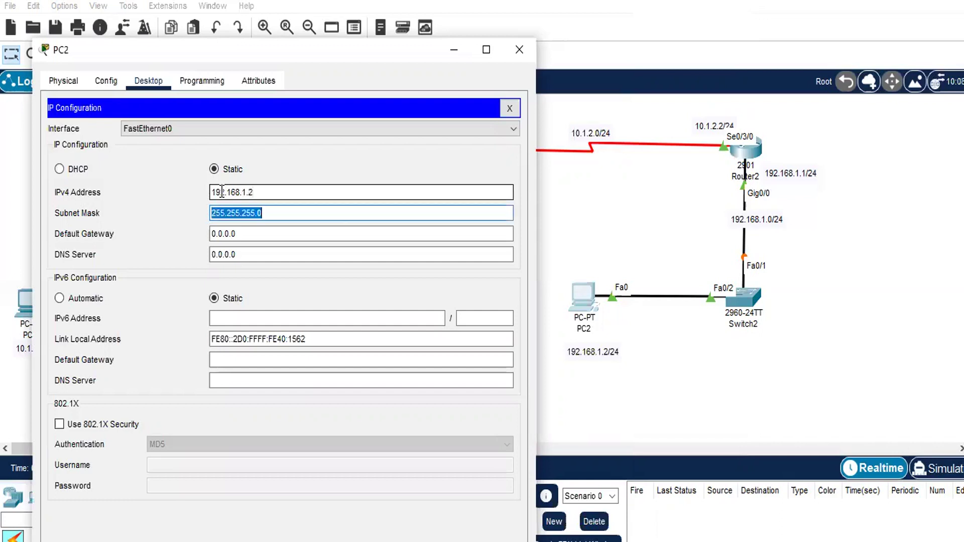
Set PC2's default gateway to 192.168.1.1 and close its configuration window
click(245, 234)
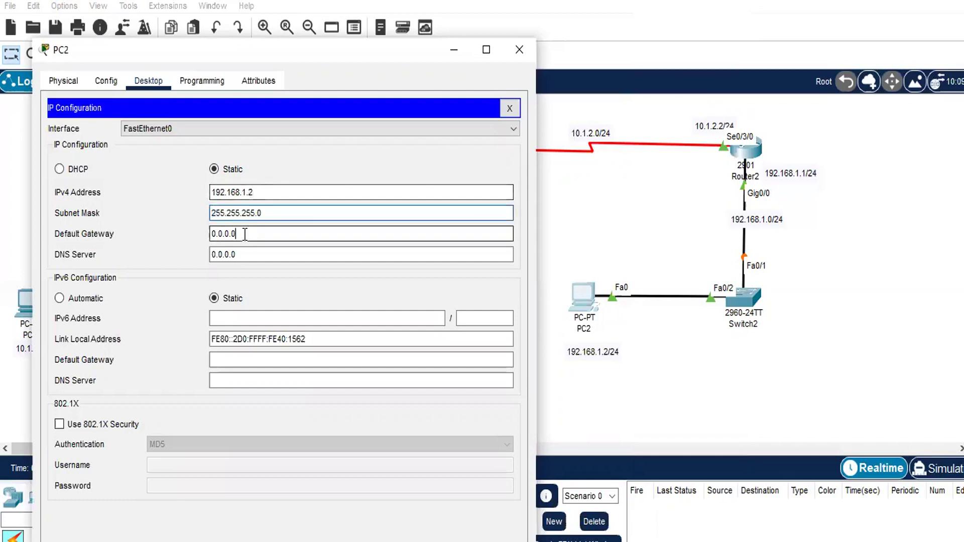
key(BackSpace)
key(BackSpace)
key(BackSpace)
key(BackSpace)
key(BackSpace)
key(BackSpace)
text(192.168.)
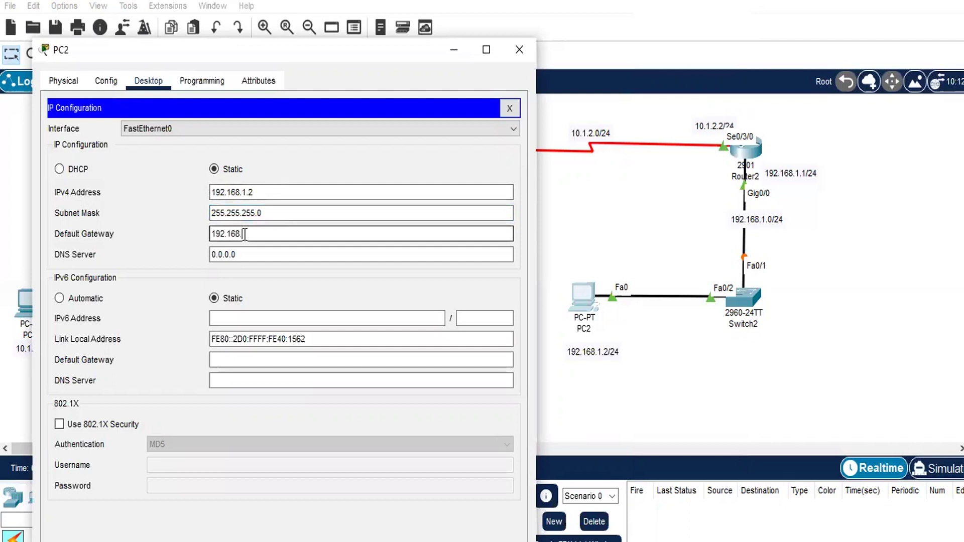
text(1.1)
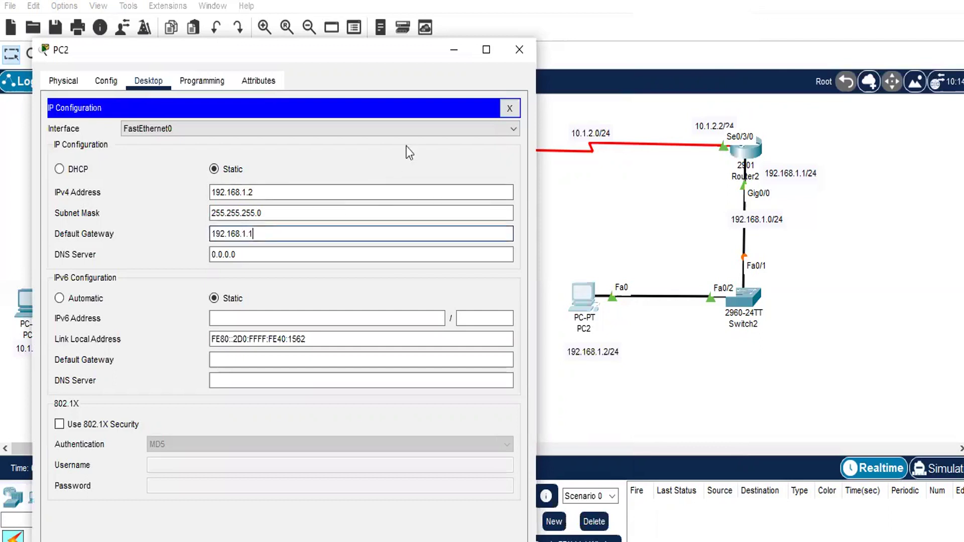
click(519, 49)
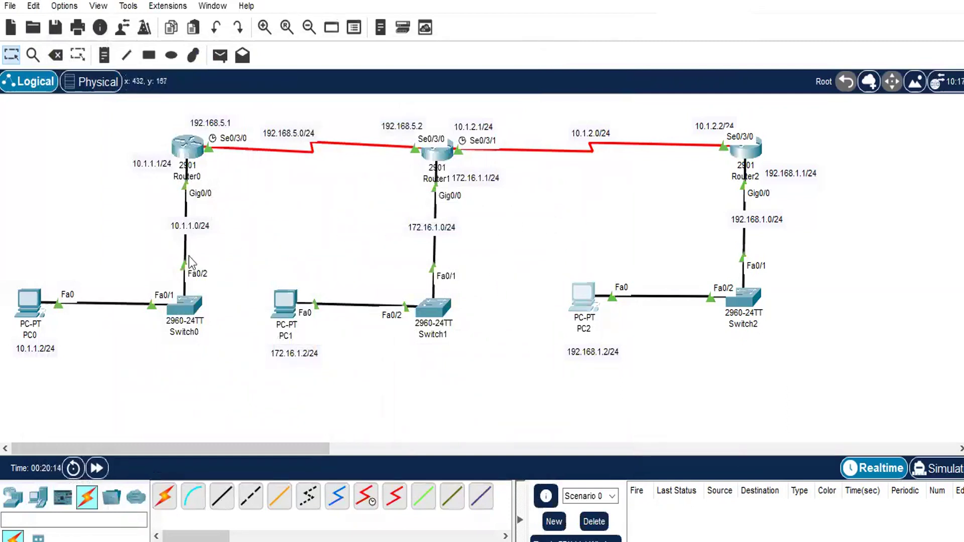
Ping Router1's serial address 192.168.5.2 from Router0's command line, then return to the topology workspace
click(189, 150)
drag(422, 28, 519, 52)
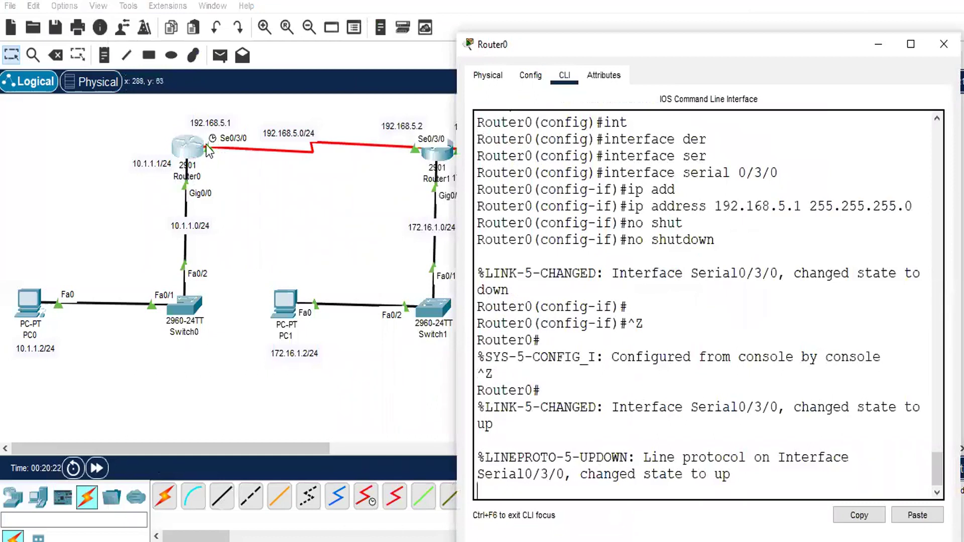
key(Return)
key(Return)
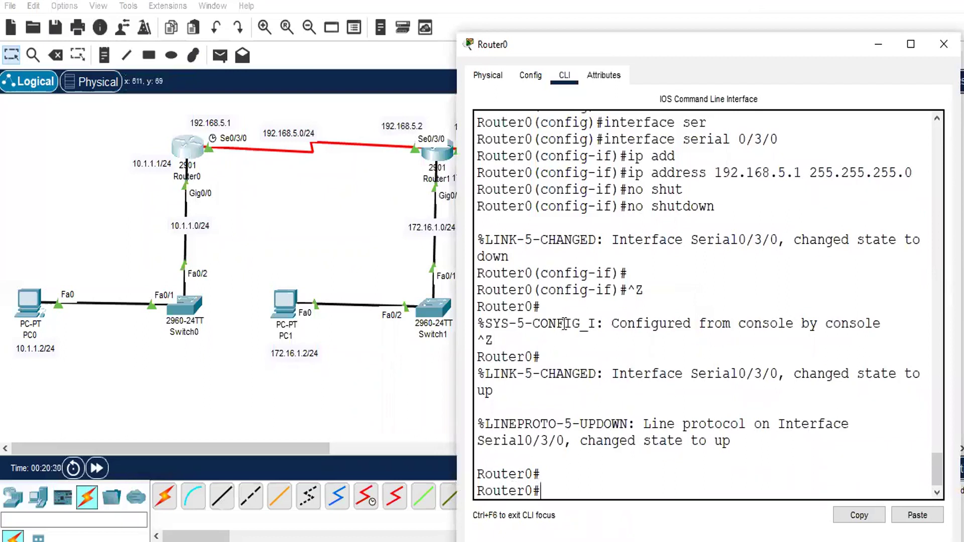
text(ping 192.168.5.2)
key(Return)
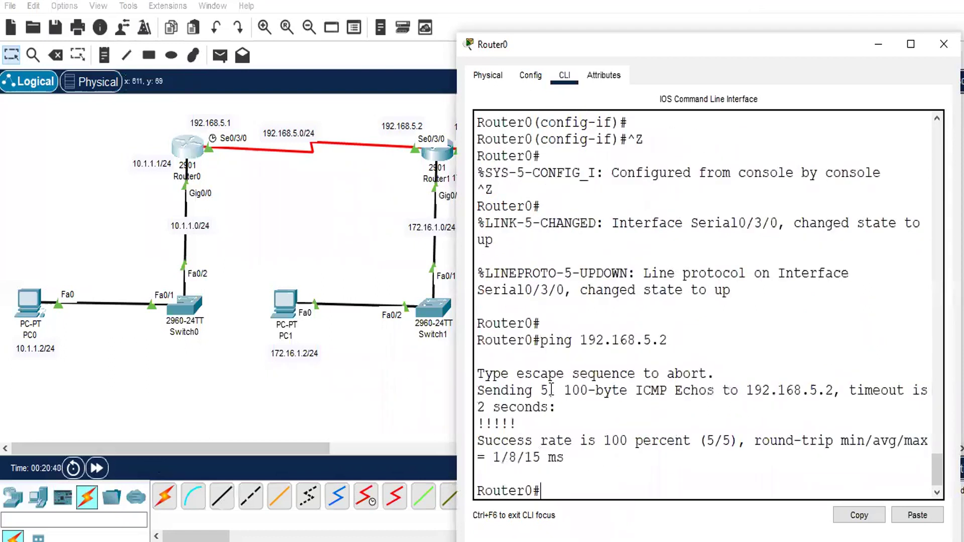
click(344, 375)
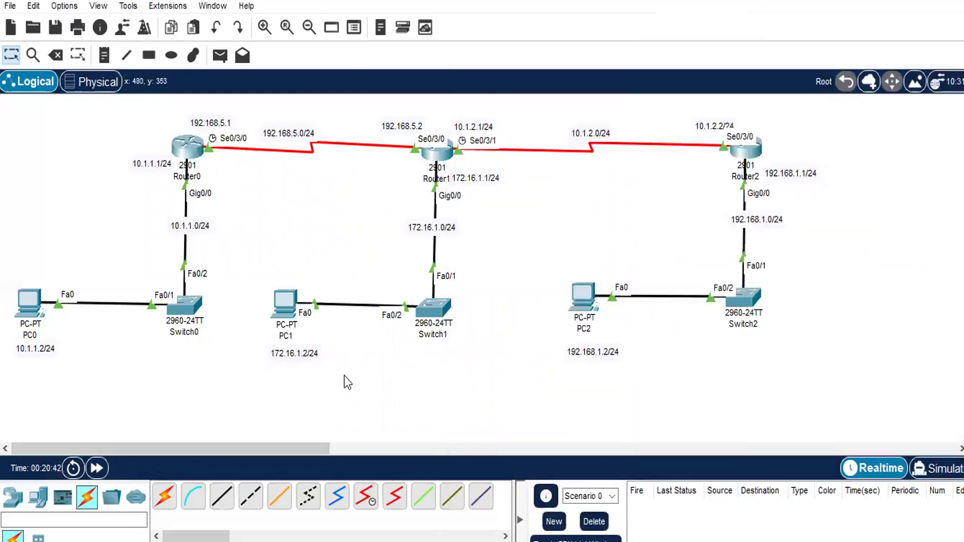
Ping Router2's serial address 10.1.2.2 from Router1's command line, then return to the topology workspace
click(447, 153)
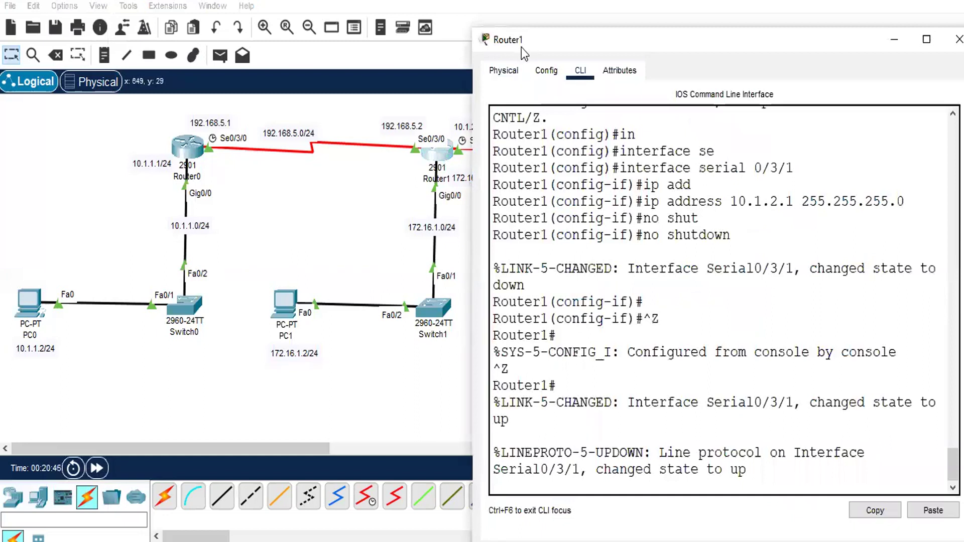
drag(522, 47, 465, 237)
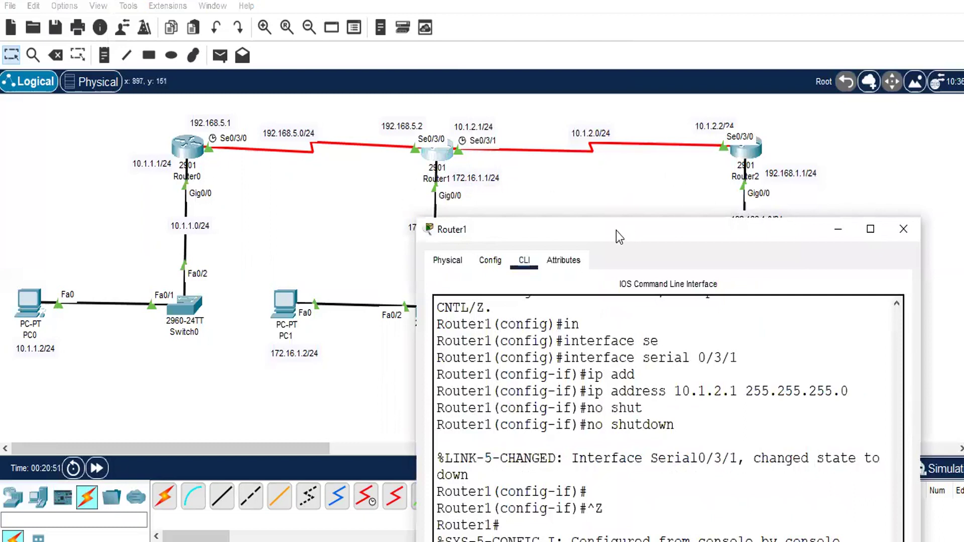
drag(616, 231, 349, 28)
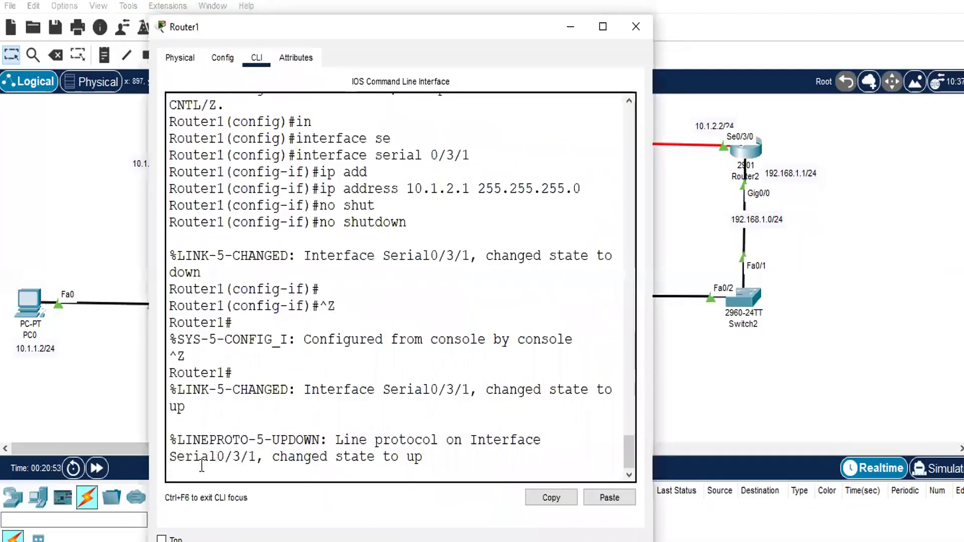
key(Return)
key(Return)
key(Return)
text(ping 10.1.)
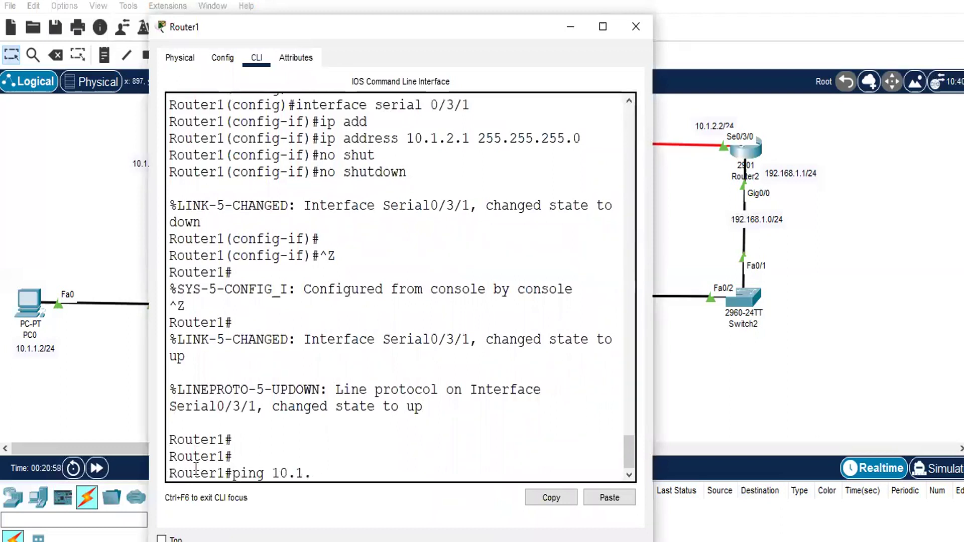
text(2.2)
key(Return)
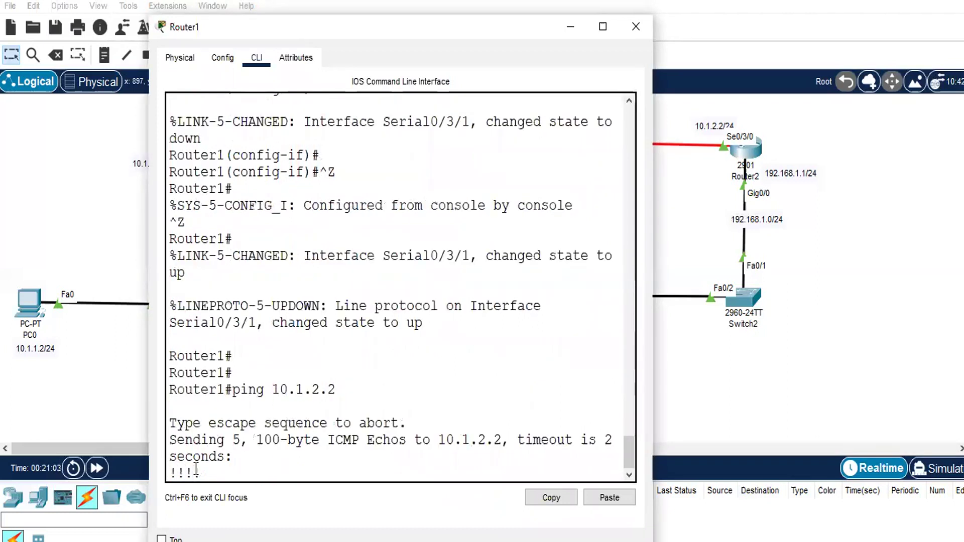
click(758, 359)
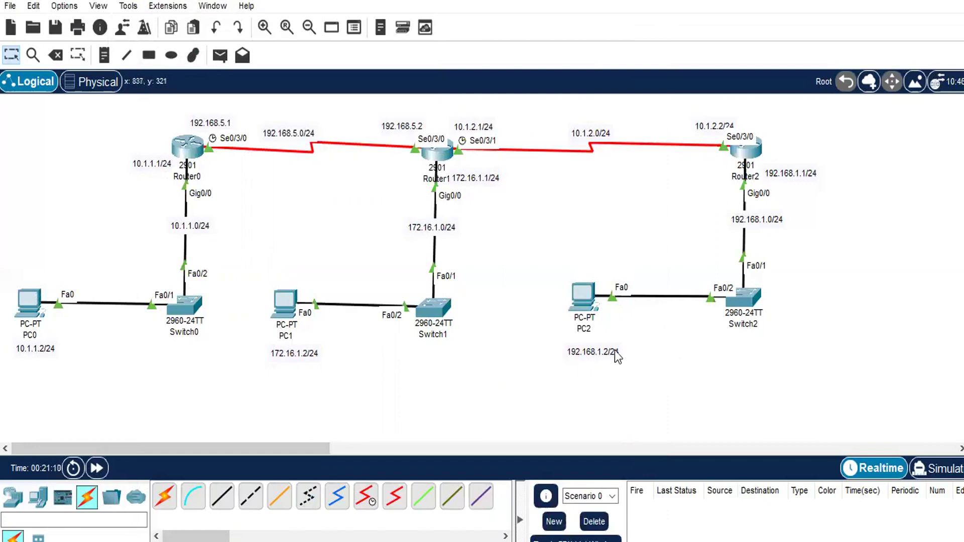
Ping PC2 at 192.168.1.2 from PC0's command prompt, then minimize the PC0 window
click(35, 303)
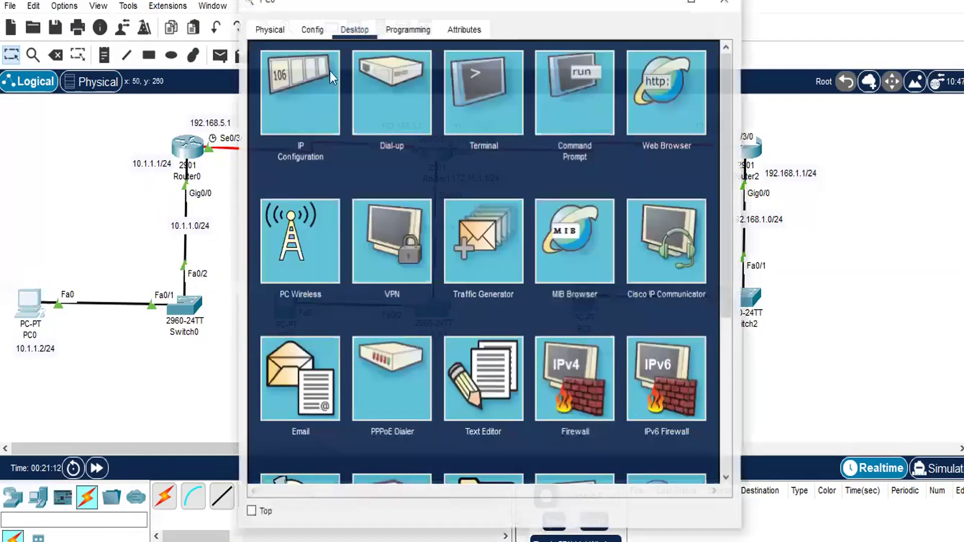
click(541, 116)
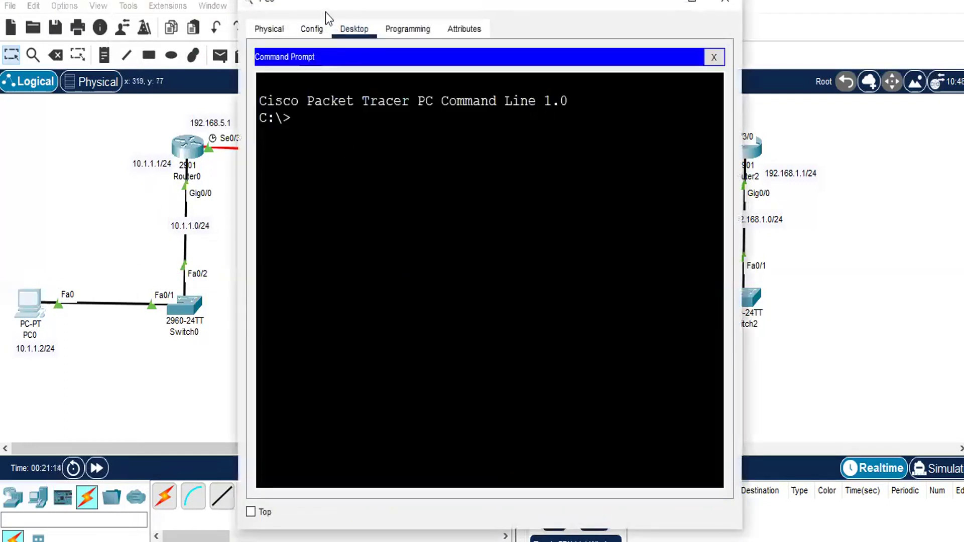
drag(304, 9, 190, 76)
text(ping)
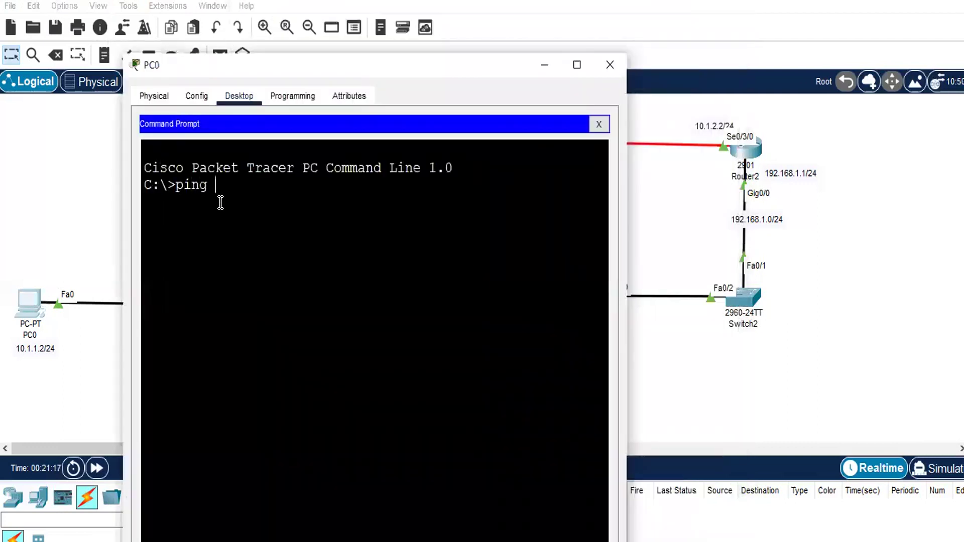
drag(352, 66, 267, 72)
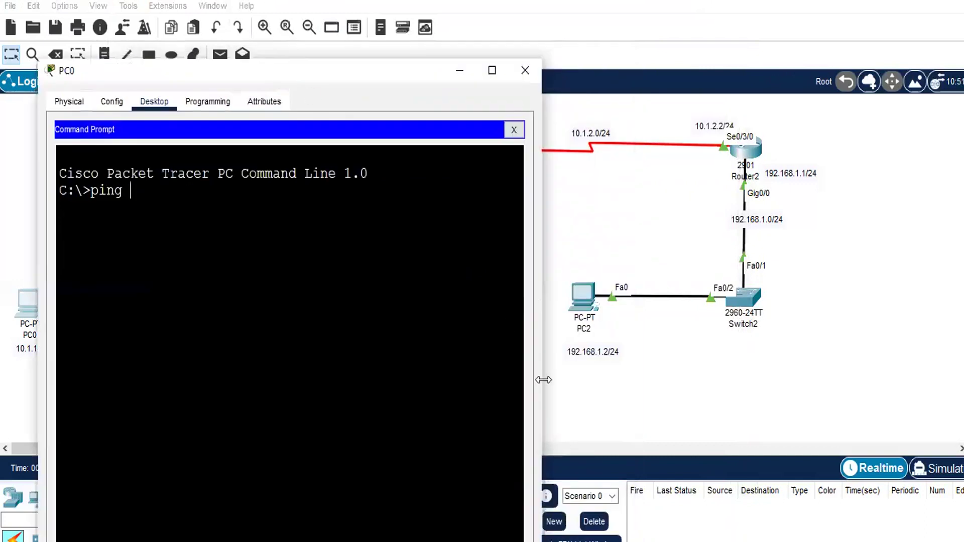
text(192.168.1.2)
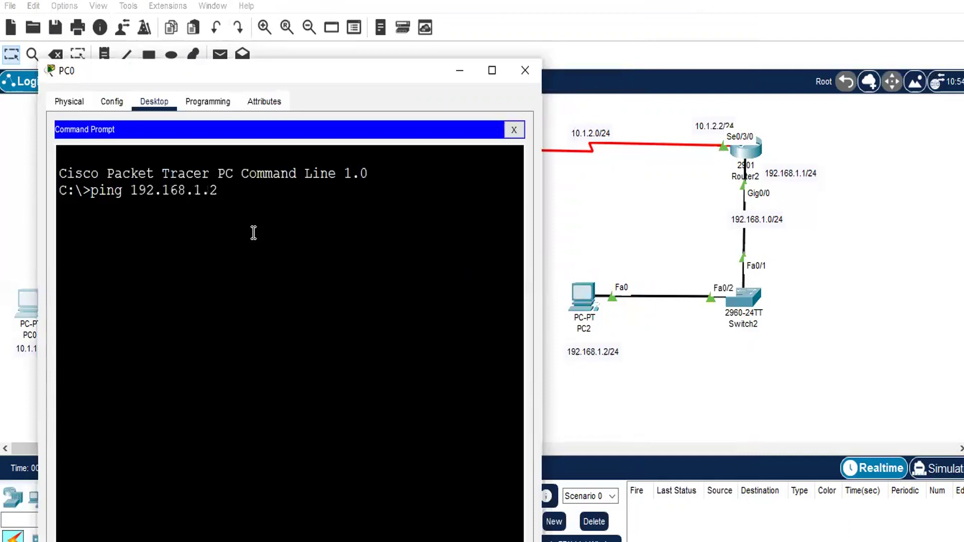
key(Return)
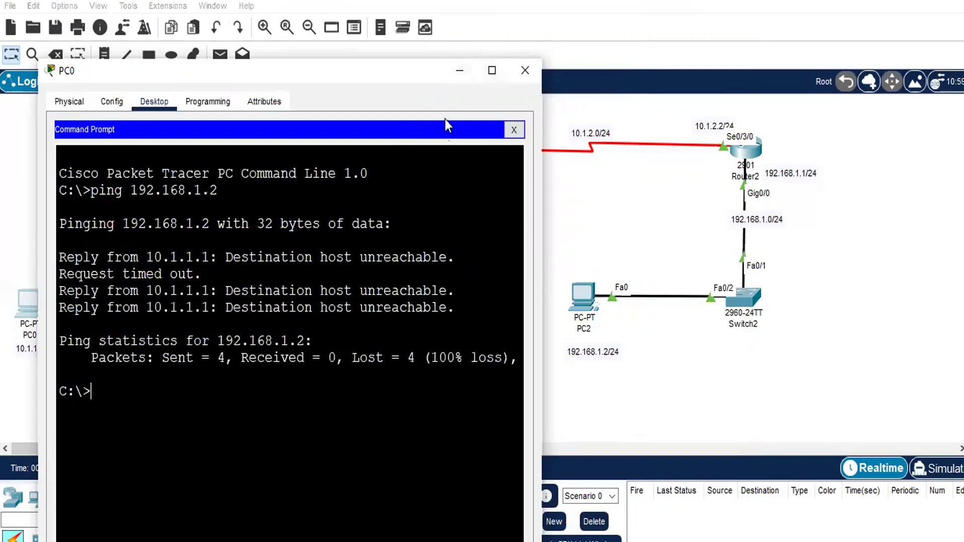
click(459, 71)
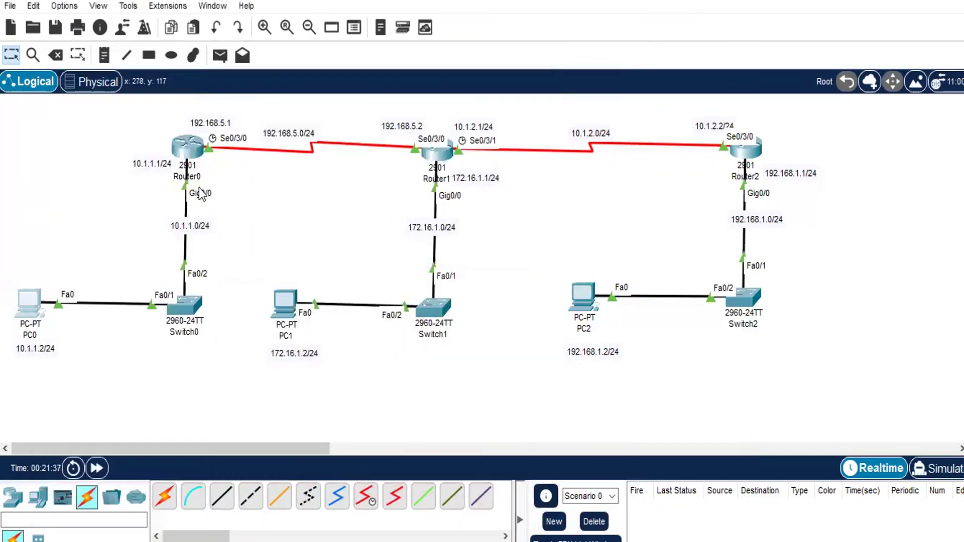
Display Router0's IP routing table with sh ip rou and highlight the connected 192.168.5.0/24 entry
click(186, 151)
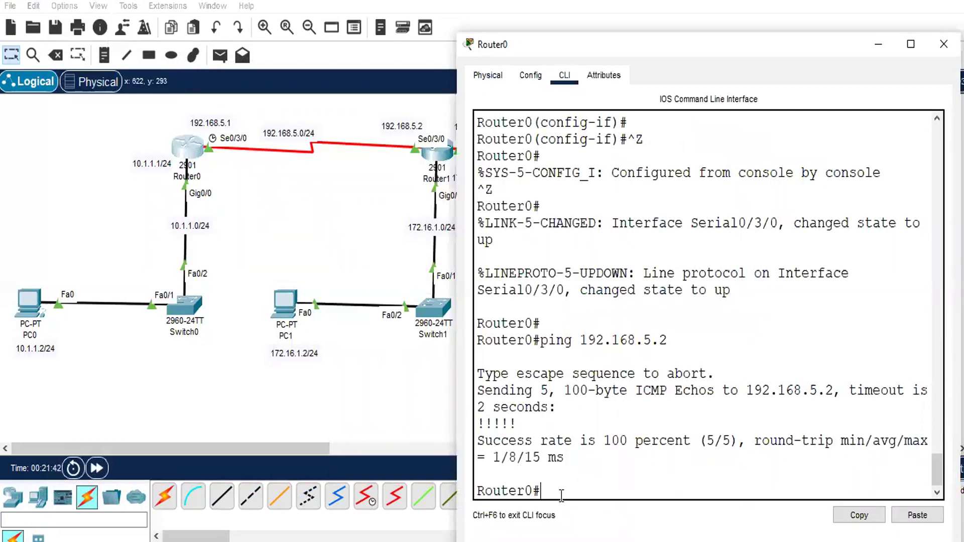
text(sh ip rou)
key(Return)
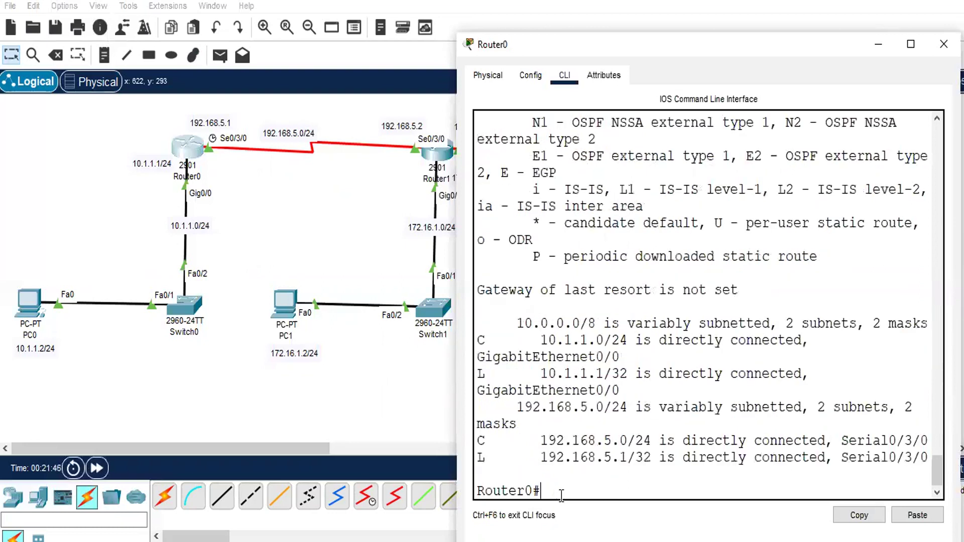
drag(478, 440, 810, 442)
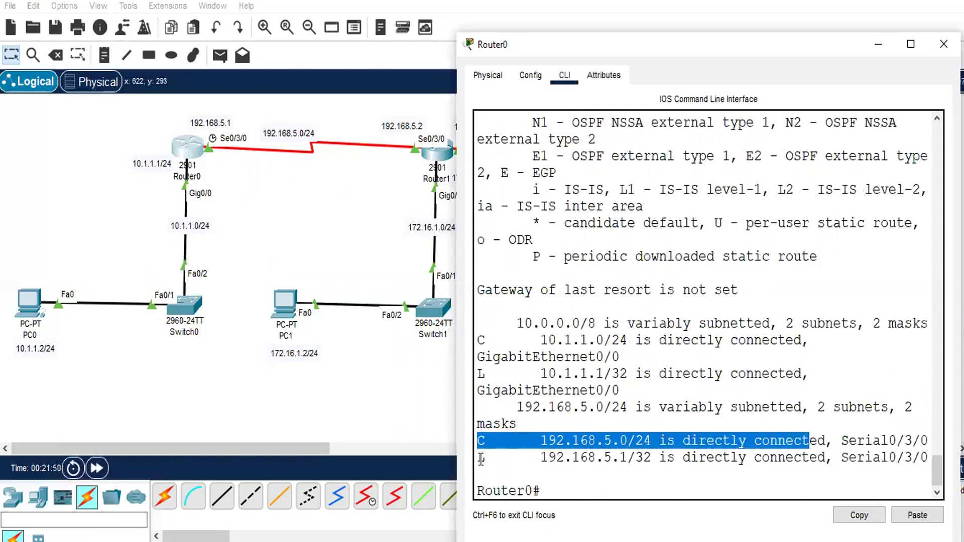
Highlight the local 192.168.5.1/32 entry in Router0's routing table, then return to the topology workspace
drag(481, 459, 814, 472)
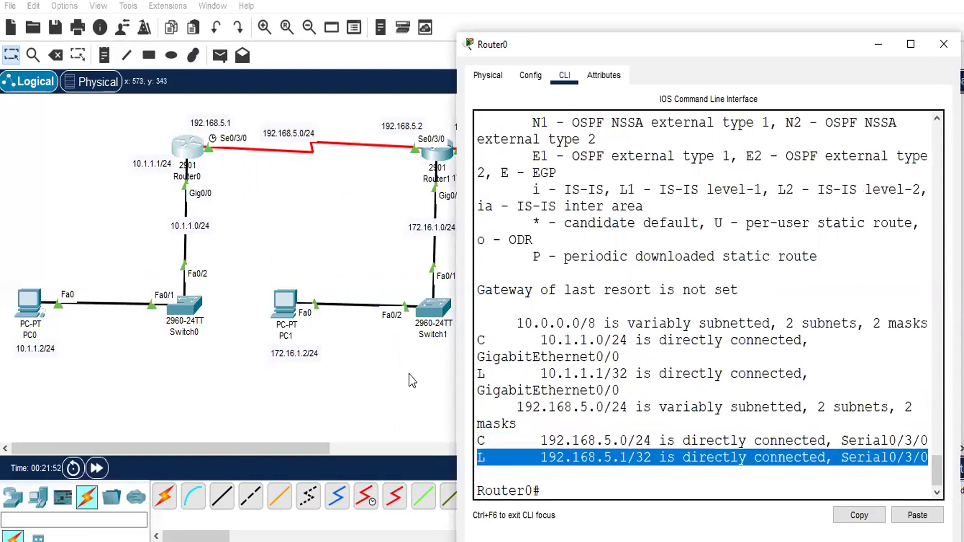
click(403, 399)
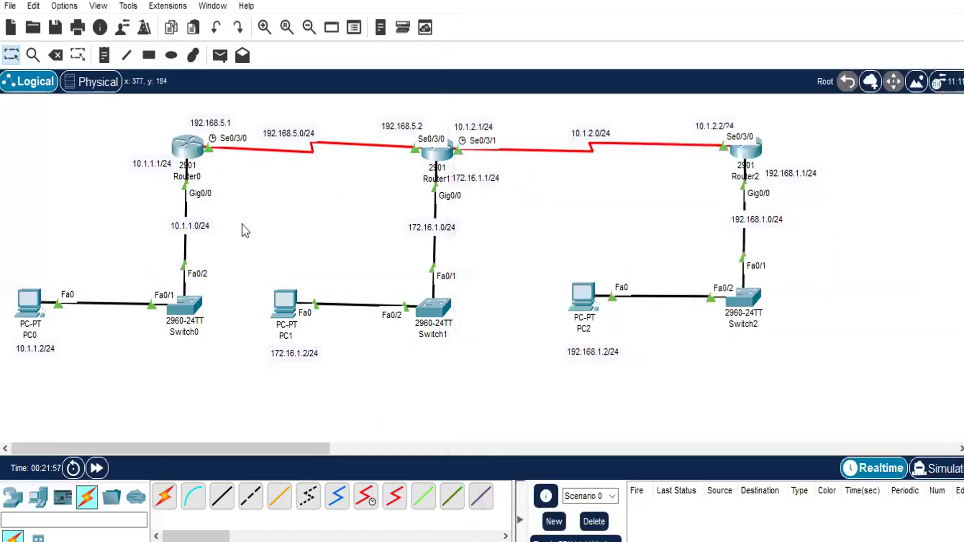
Reopen Router0's command line and enter global configuration mode with configure terminal
click(193, 151)
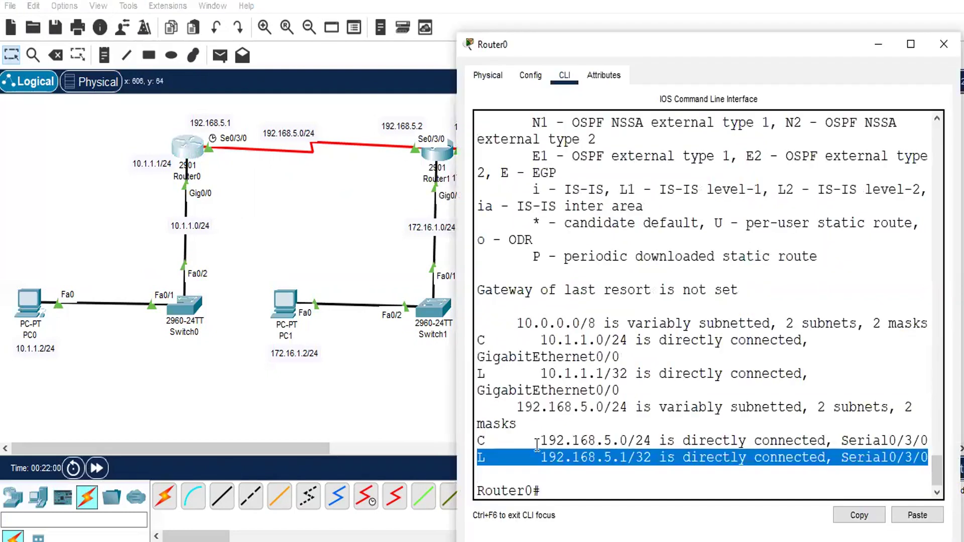
click(544, 488)
text(conf)
key(Tab)
text(t)
key(Tab)
key(Return)
Start the RIP routing process on Router0 and set it to version 2
text(rou)
key(Tab)
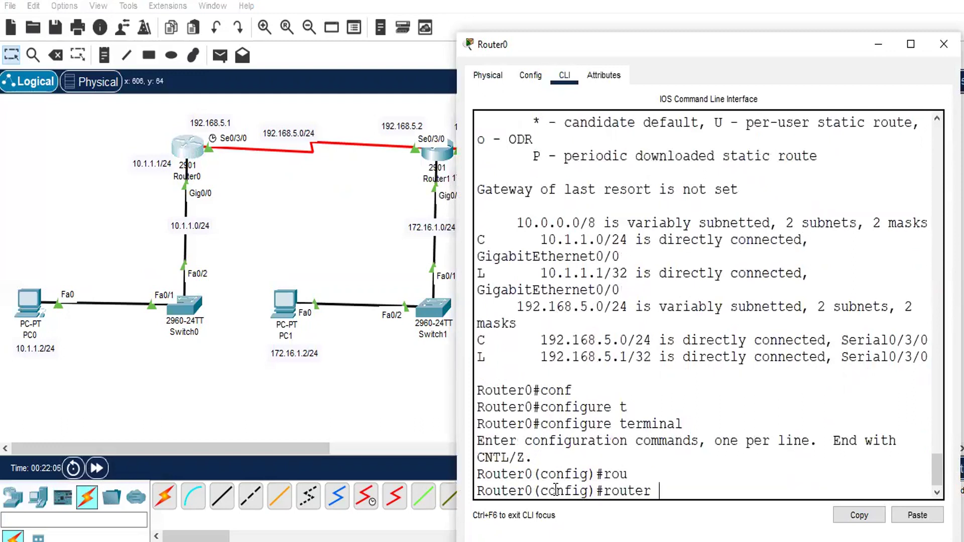
text(r)
key(Tab)
key(Return)
text(ver)
key(Tab)
text(2)
key(Return)
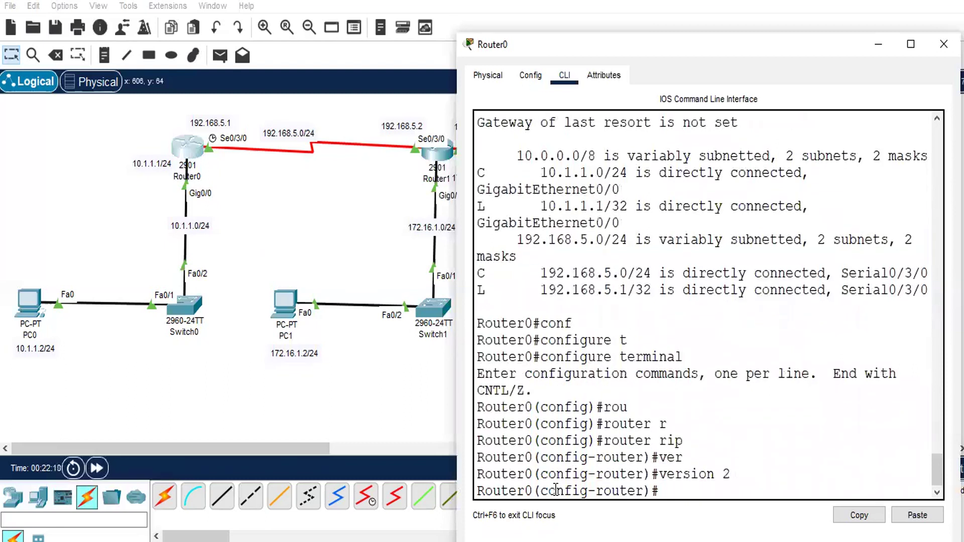
Advertise the networks 10.1.1.0 and 192.168.5.0 in Router0's RIP configuration
text(net)
key(Tab)
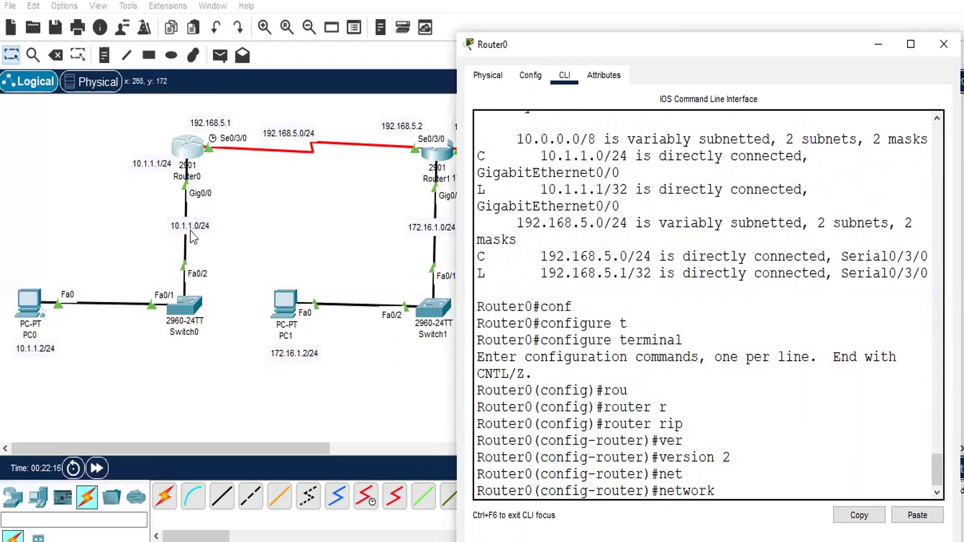
text(10.1.1.0)
key(Return)
text(net)
key(Tab)
text(192.168.5)
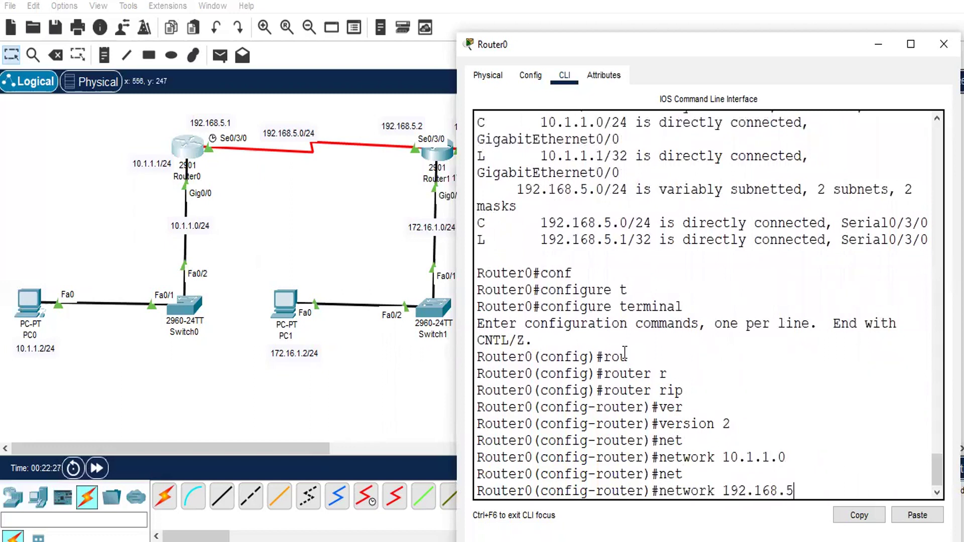
text(.0)
key(Return)
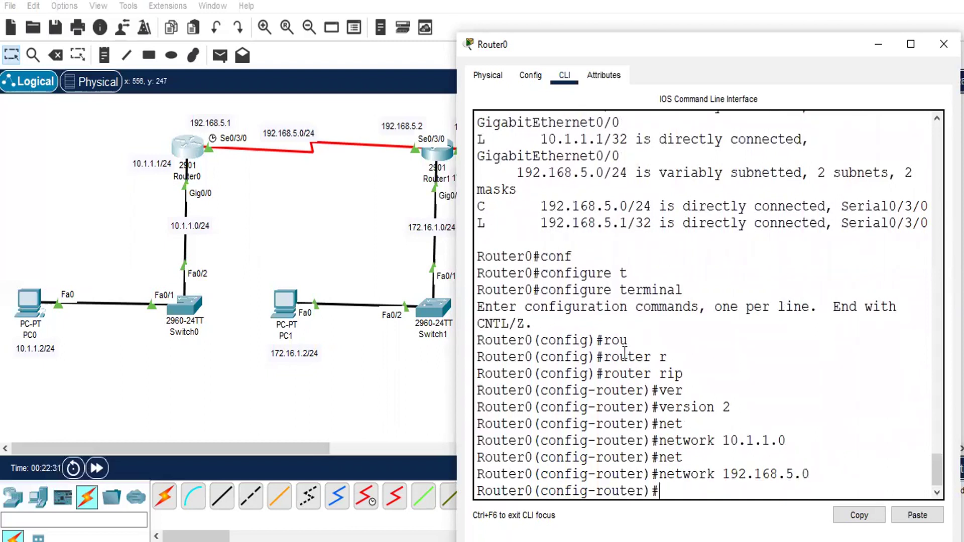
Disable RIP auto-summary on Router0, exit configuration mode, and close the router's window
text(no aut)
key(Tab)
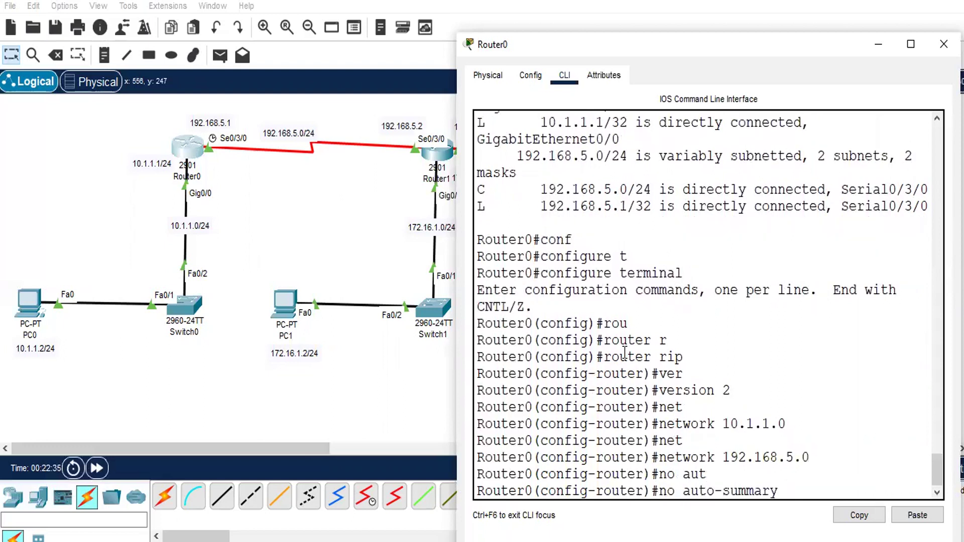
key(Return)
key(ctrl+z)
key(ctrl+z)
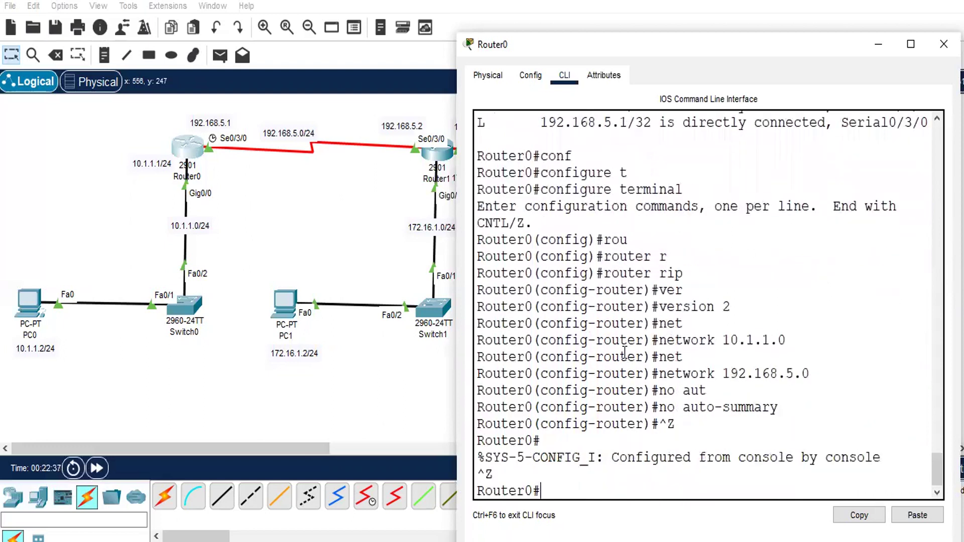
key(alt+F4)
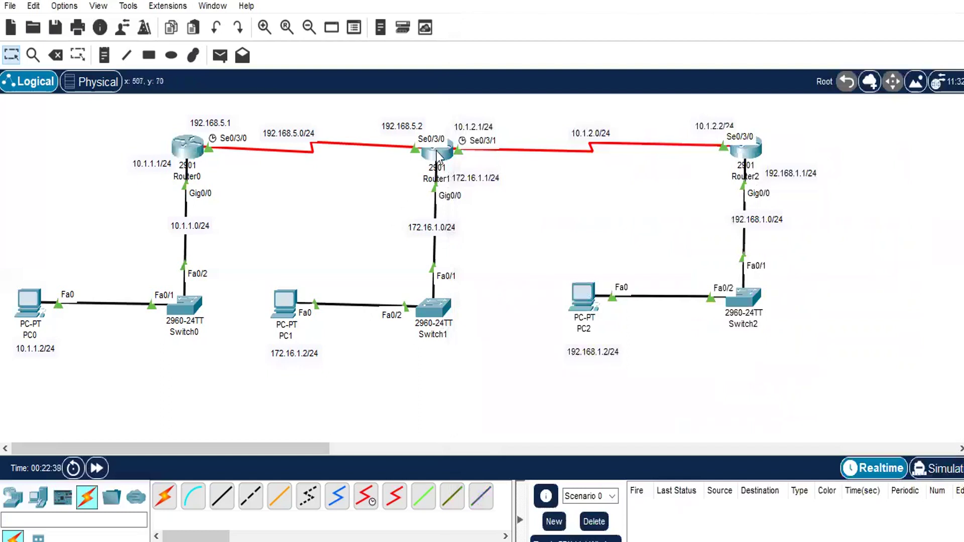
Open Router1's command line, move its window clear of the topology, and enter global configuration mode
click(433, 151)
drag(336, 35, 662, 38)
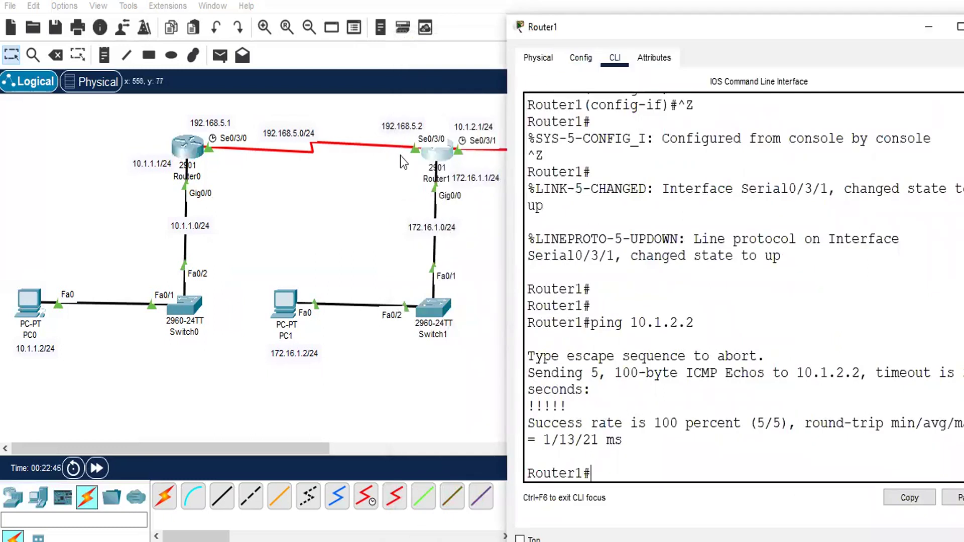
click(477, 255)
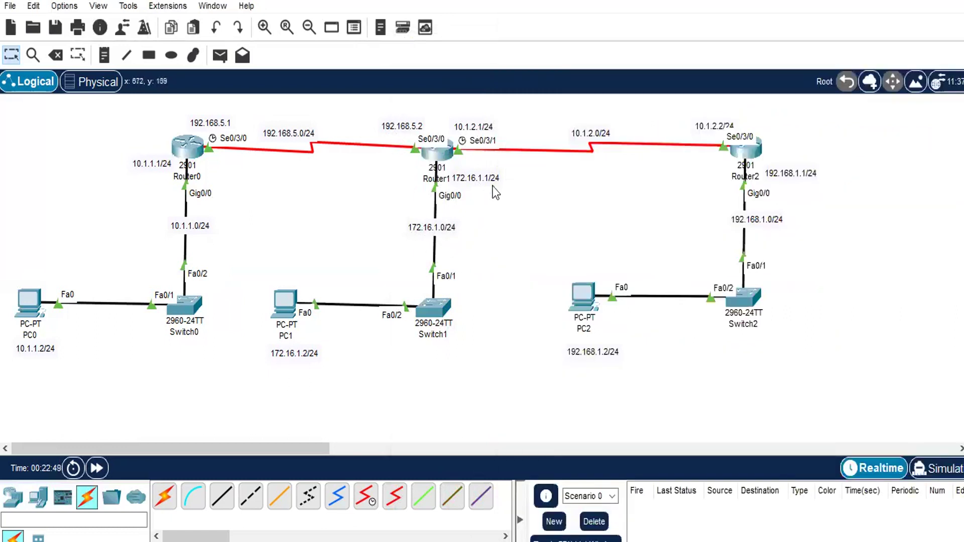
click(436, 151)
text(conf)
key(Tab)
text(t)
key(Tab)
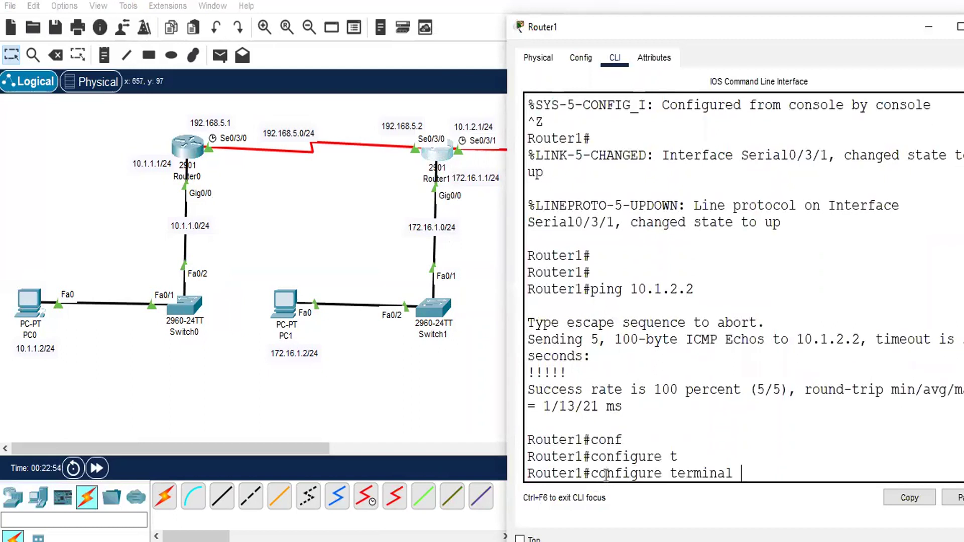
key(Return)
Start the RIP routing process on Router1 and set it to version 2
text(rou)
key(Tab)
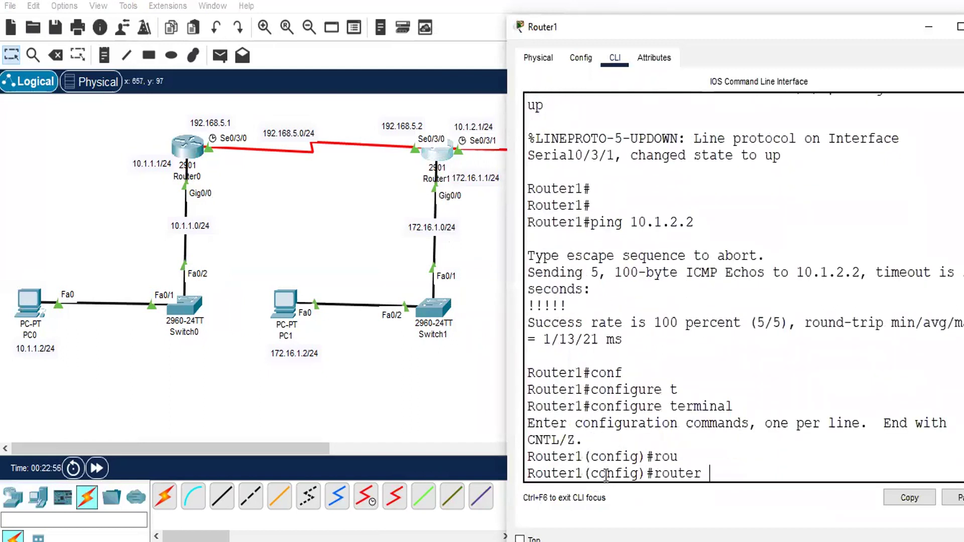
text(r)
key(Tab)
key(Return)
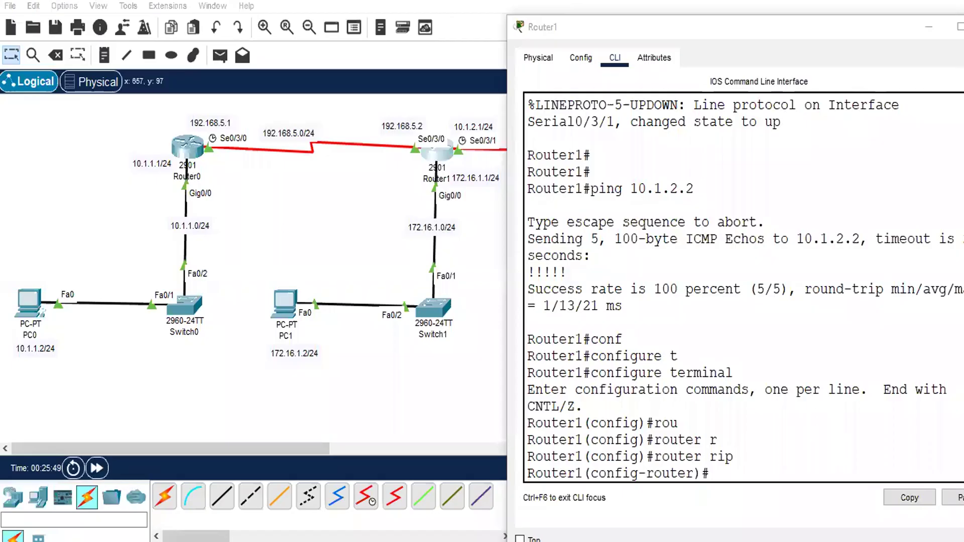
click(727, 480)
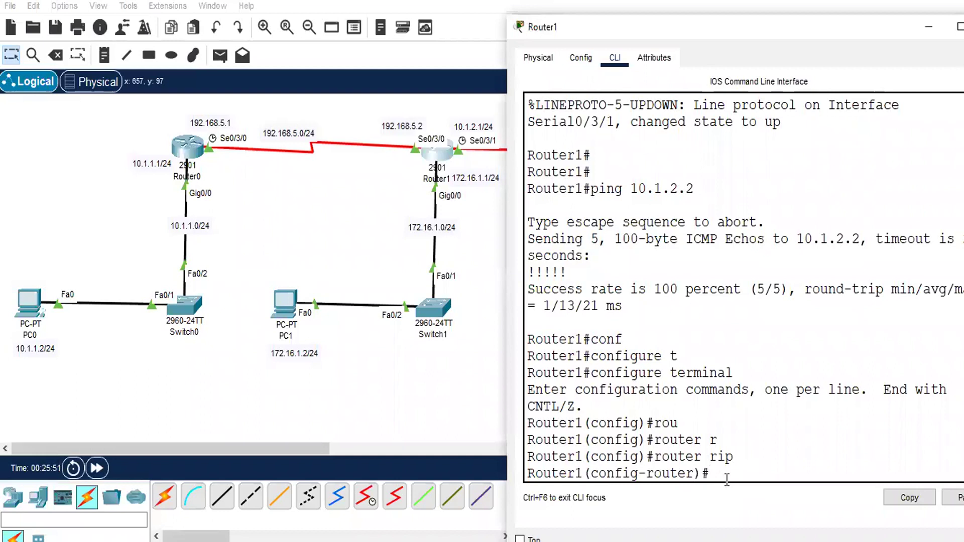
text(ver)
key(Tab)
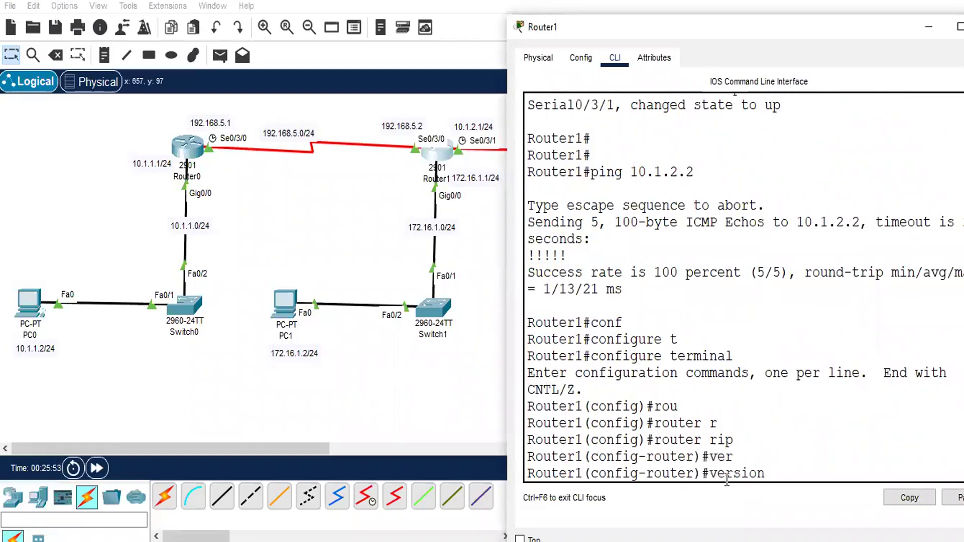
text(2)
key(Return)
Advertise the networks 192.168.5.0 and 172.16.1.0 in Router1's RIP configuration
text(net)
key(Tab)
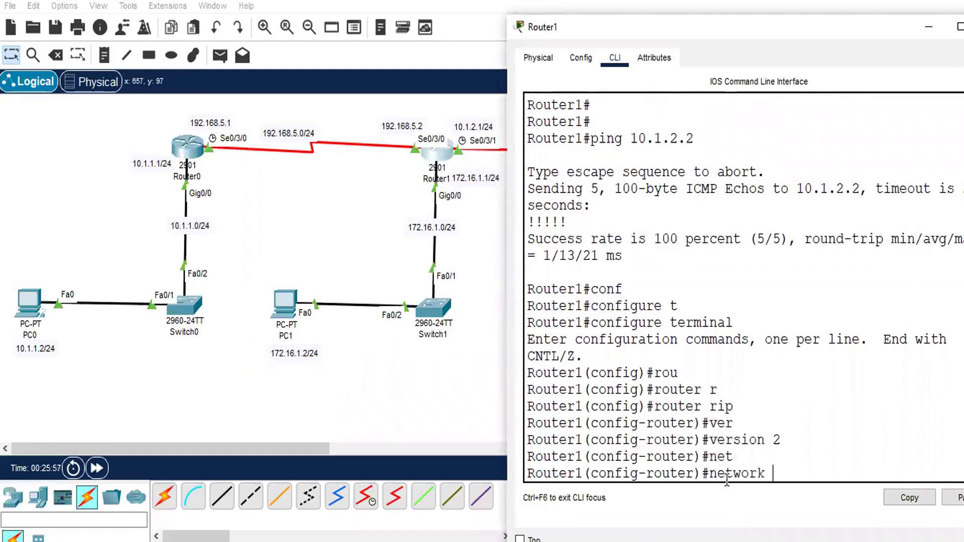
text(192.168.5.0)
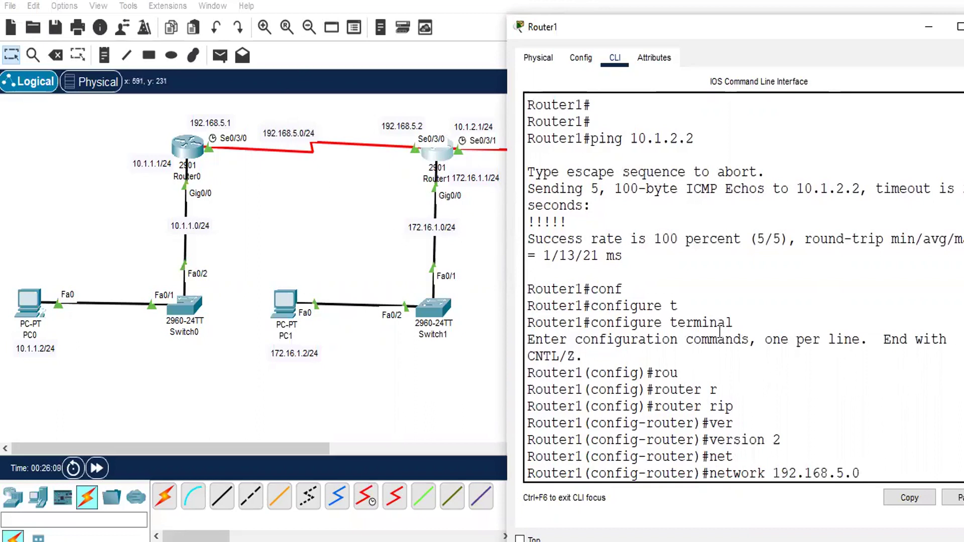
key(Return)
text(net)
key(Tab)
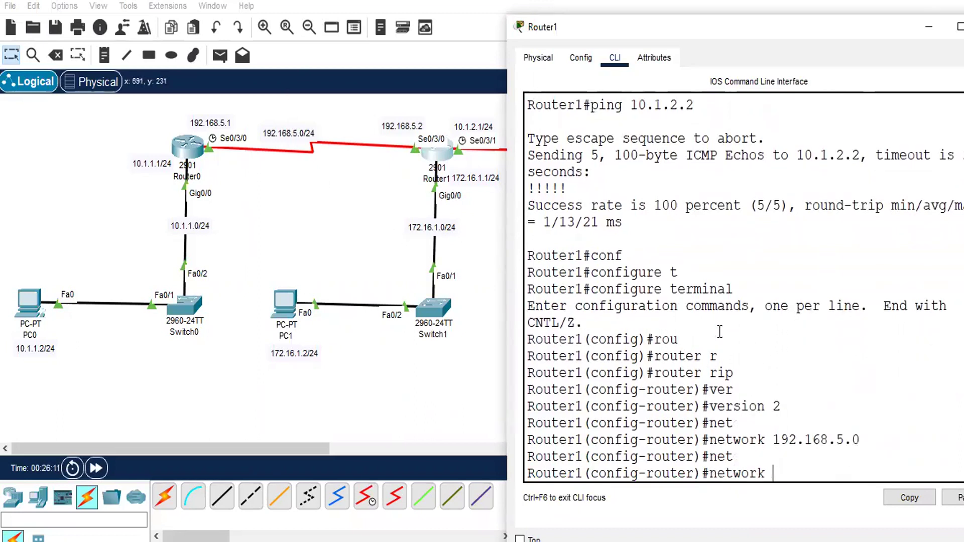
text(172.)
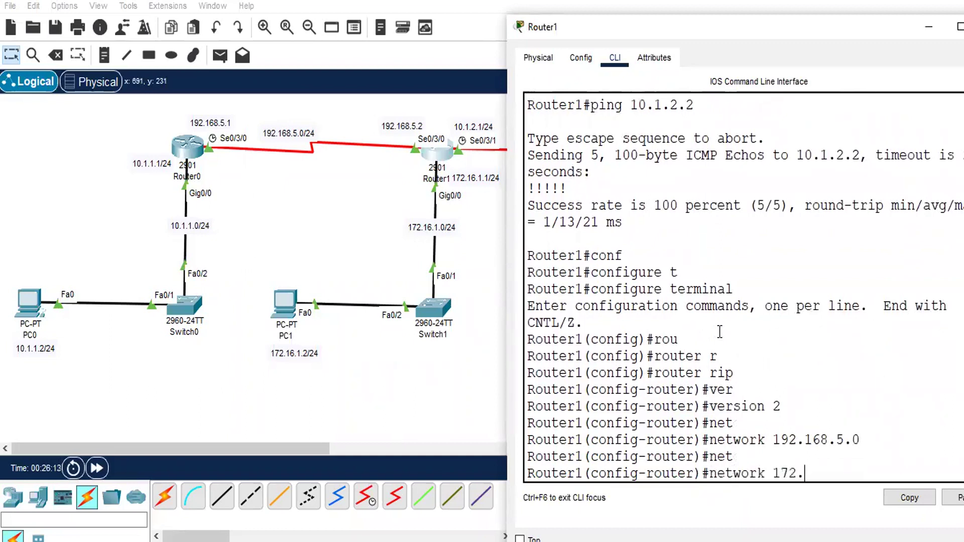
text(16.1.0)
key(Return)
Move Router1's window to reveal the Router2 side of the topology and advertise network 10.1.2.0 in Router1's RIP configuration
click(366, 173)
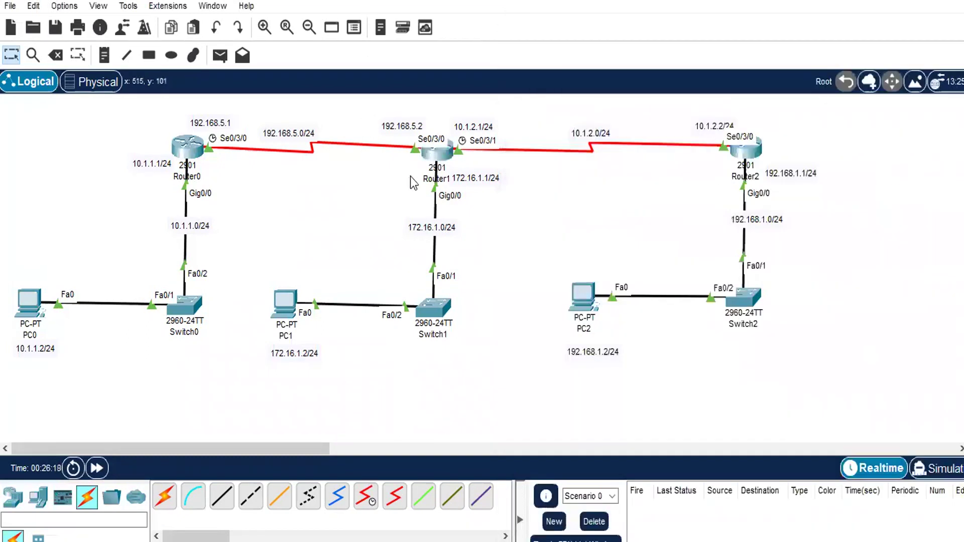
click(447, 153)
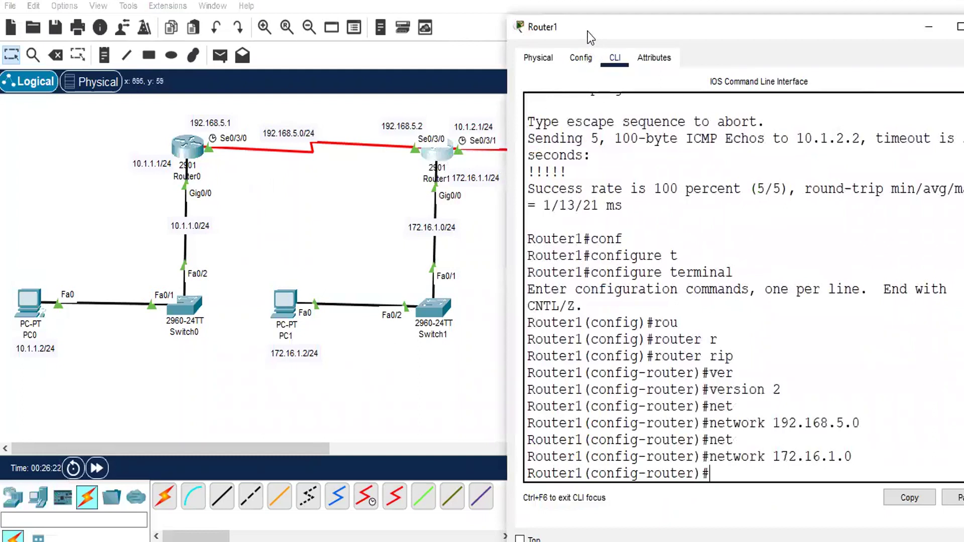
drag(587, 31, 131, 21)
text(net)
key(Tab)
text(1)
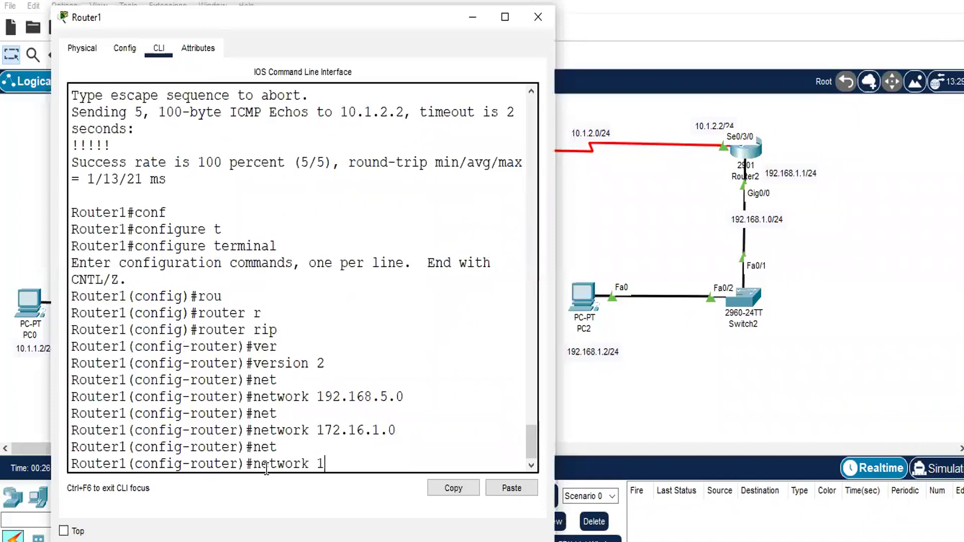
text(0.1.2.0)
key(Return)
Disable RIP auto-summary on Router1, exit configuration mode, and return to the topology workspace
text(no aut)
key(Tab)
key(Return)
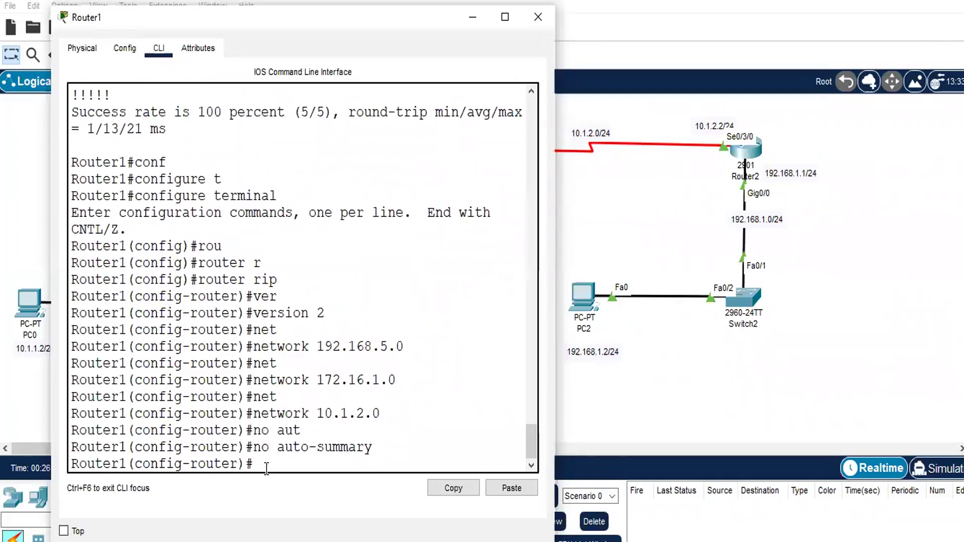
key(ctrl+z)
key(ctrl+z)
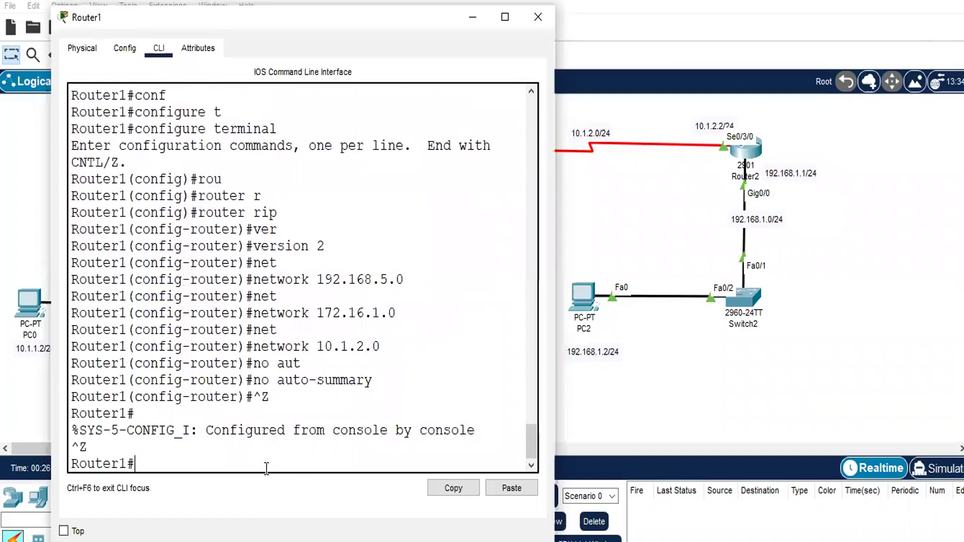
click(631, 399)
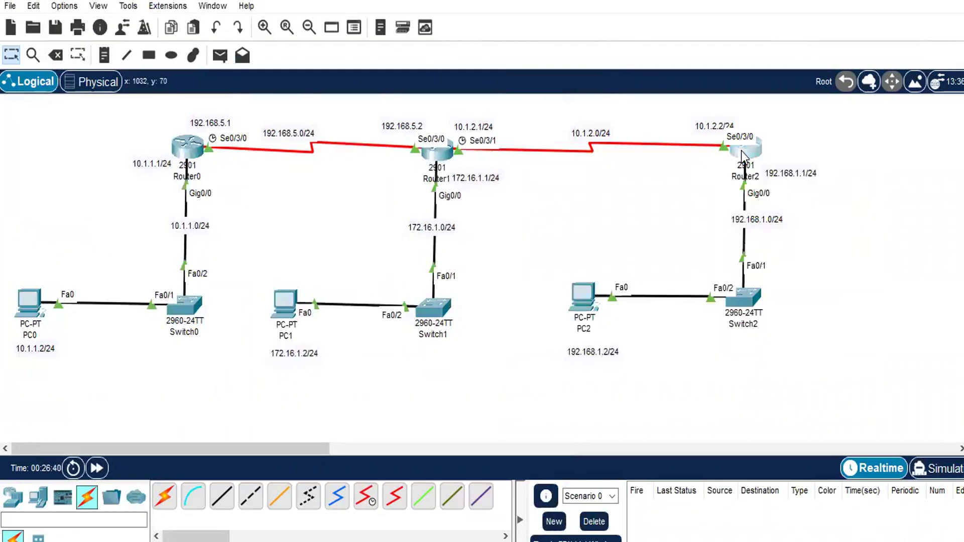
Open Router2's command line and enter global configuration mode with configure terminal
click(741, 151)
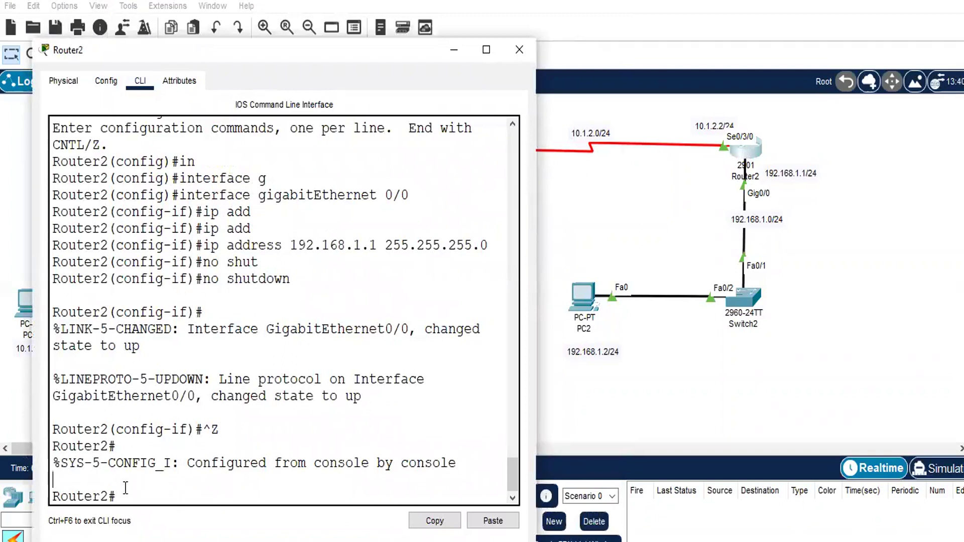
text(onf)
key(Tab)
text(t)
key(Tab)
key(Return)
Start the RIP routing process on Router2 and set it to version 2
text(in)
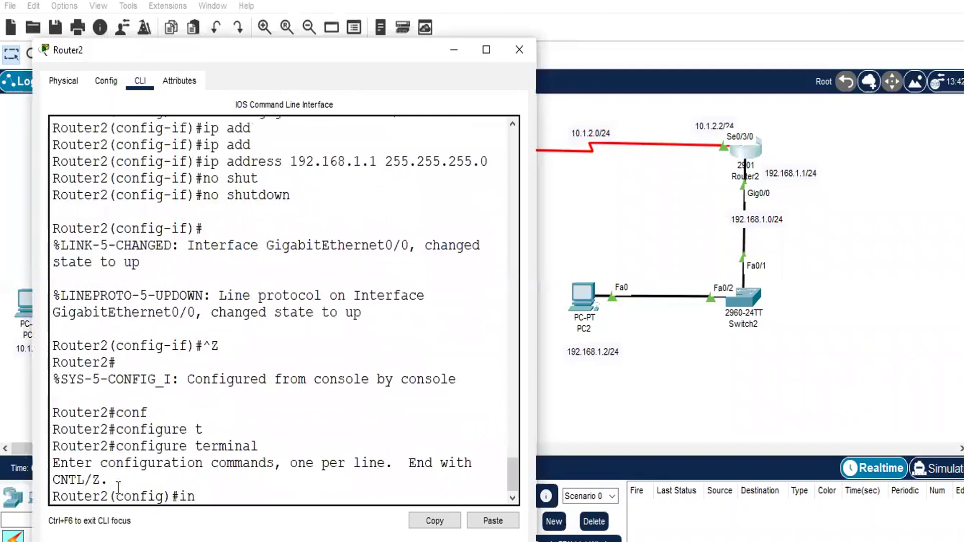
key(BackSpace)
key(BackSpace)
text(rou)
key(Tab)
text(r)
key(Tab)
key(Return)
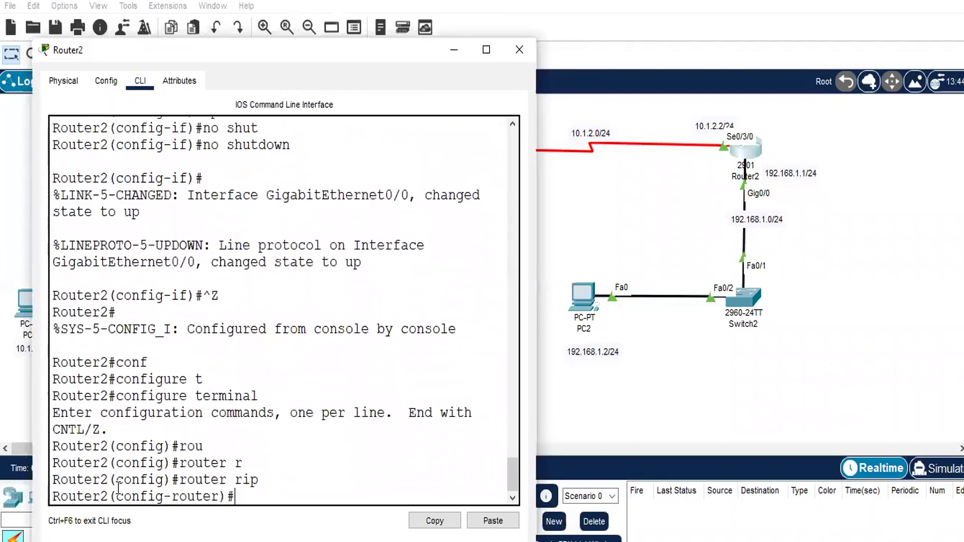
text(ver)
key(Tab)
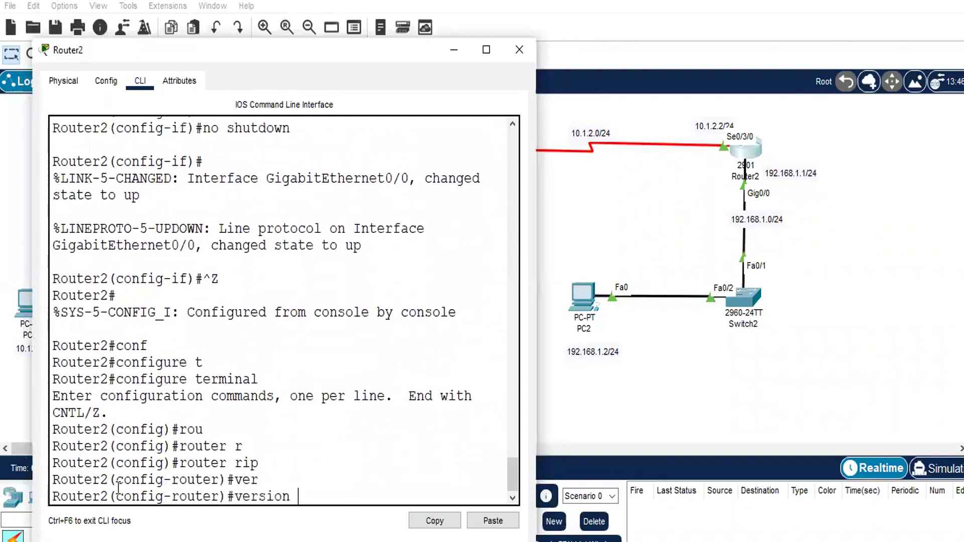
text(2)
key(Return)
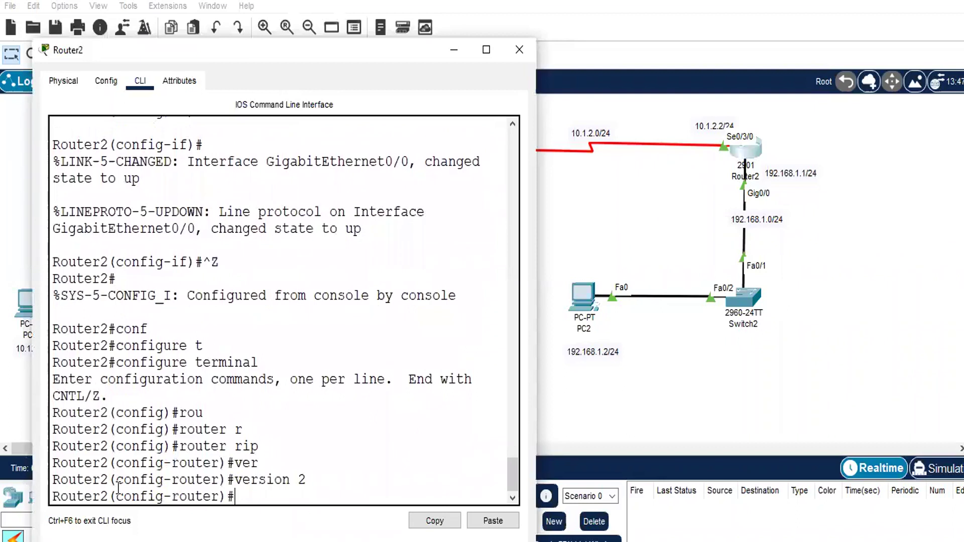
Advertise networks 10.1.2.0 and 192.168.1.0 in Router2's RIP configuration
text(net)
key(Tab)
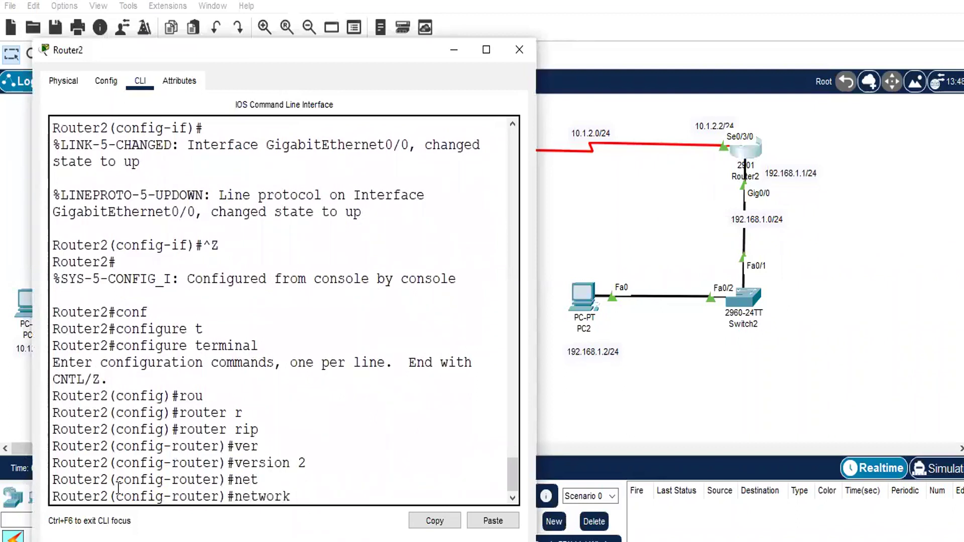
text(10.1.2.0)
key(Return)
text(ne)
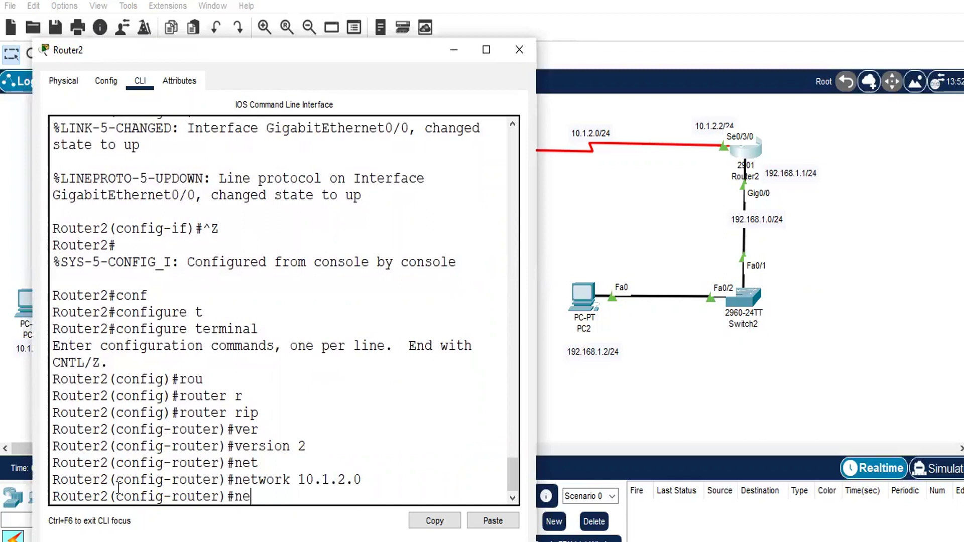
text(t)
key(Tab)
text(19)
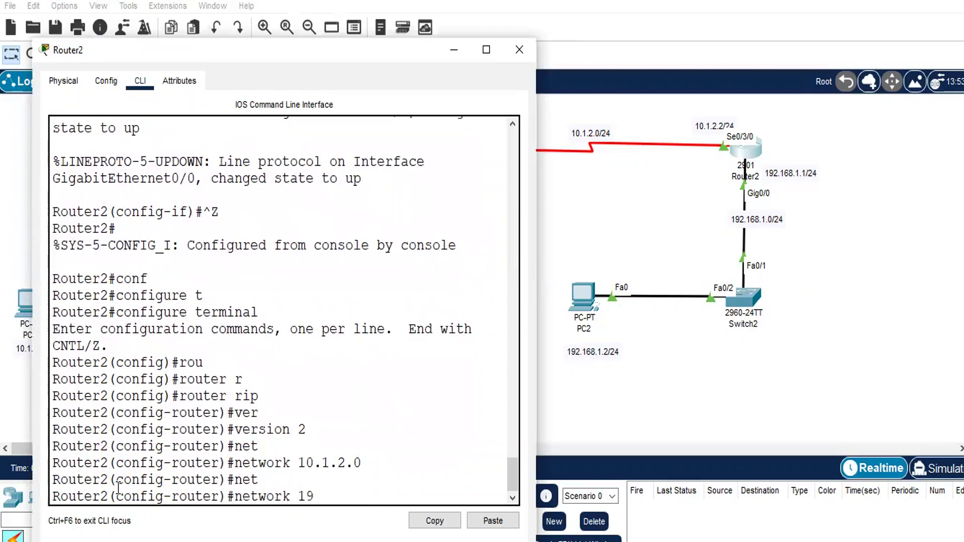
text(2.168.1.0)
key(Return)
Disable RIP auto-summary on Router2, exit configuration mode, and return to the topology workspace
text(no aut)
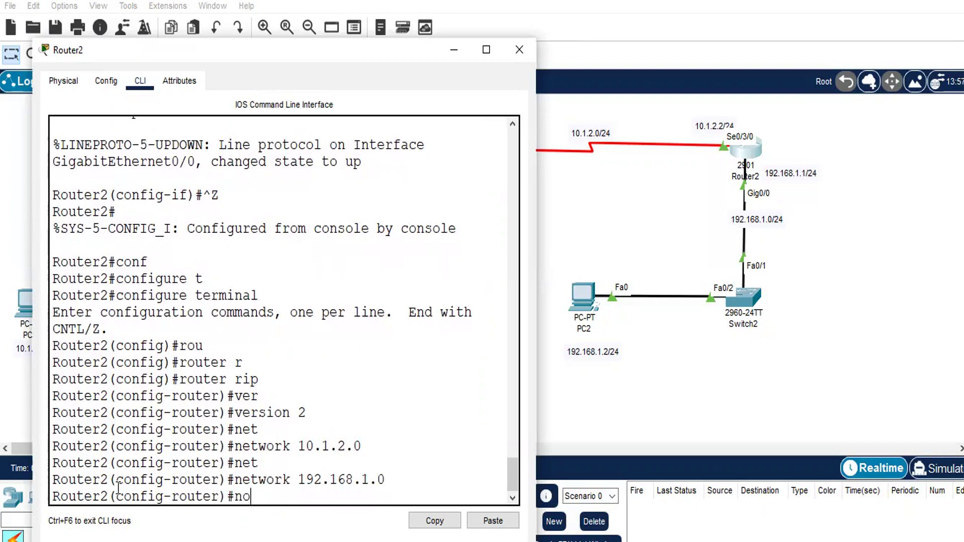
key(Tab)
key(Return)
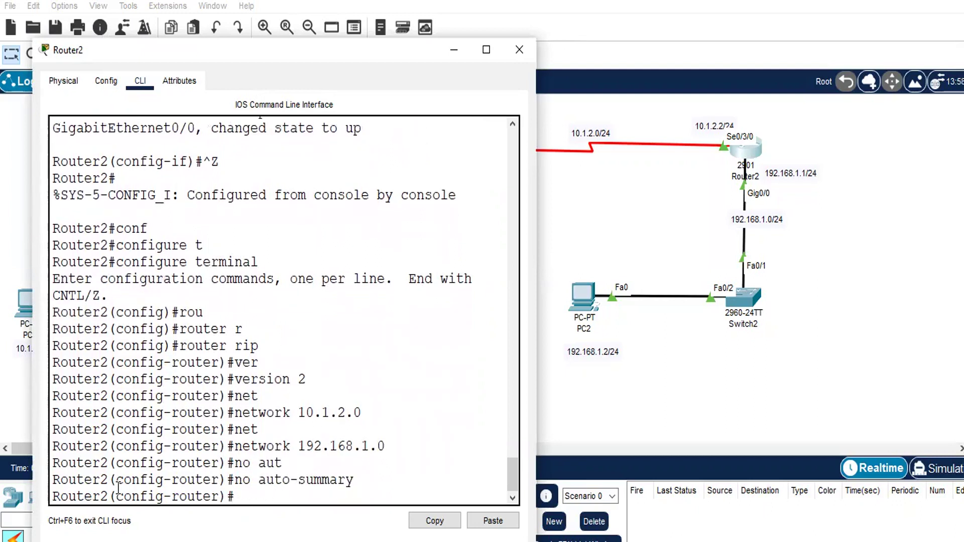
key(ctrl+z)
key(ctrl+z)
key(ctrl+z)
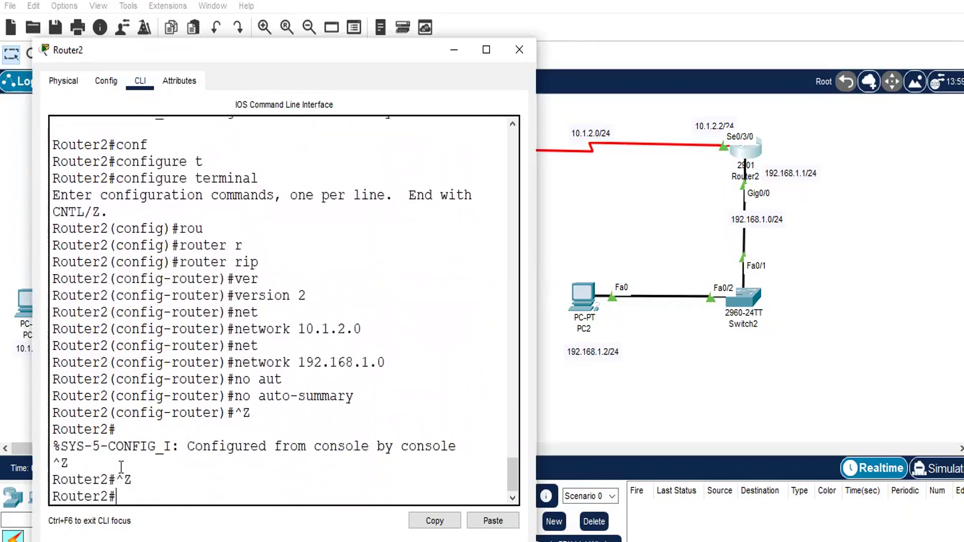
click(689, 398)
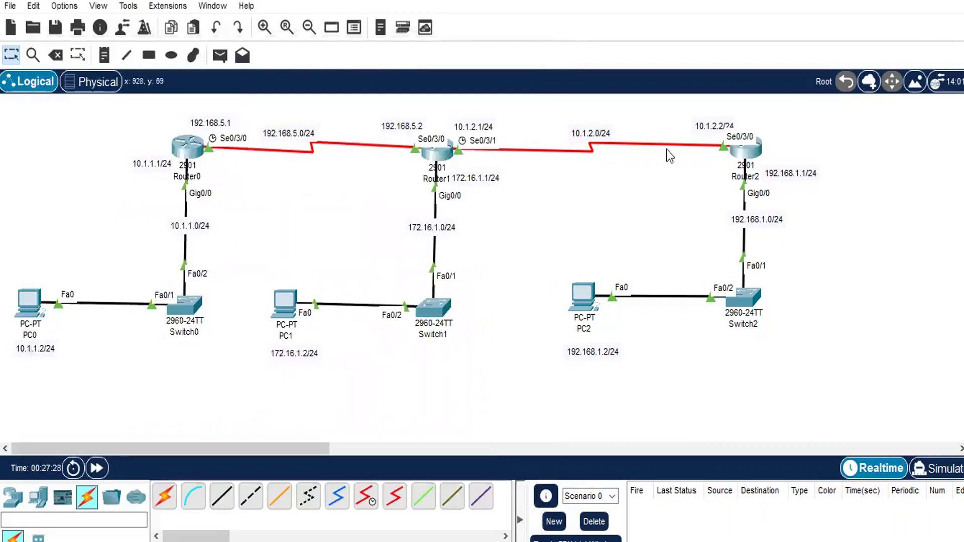
Open Router0's command line and display its running configuration, paging through to the router rip section
click(197, 157)
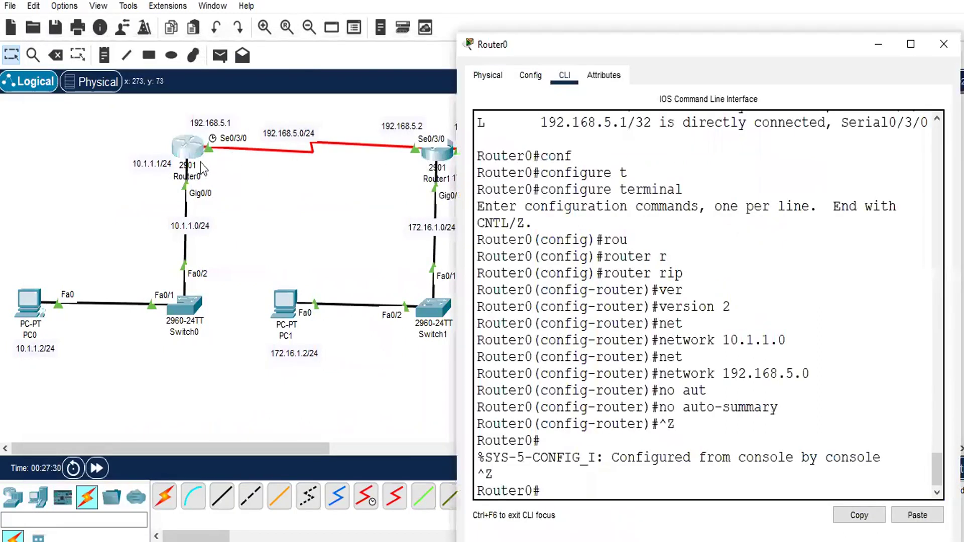
click(552, 491)
text(s run)
key(Return)
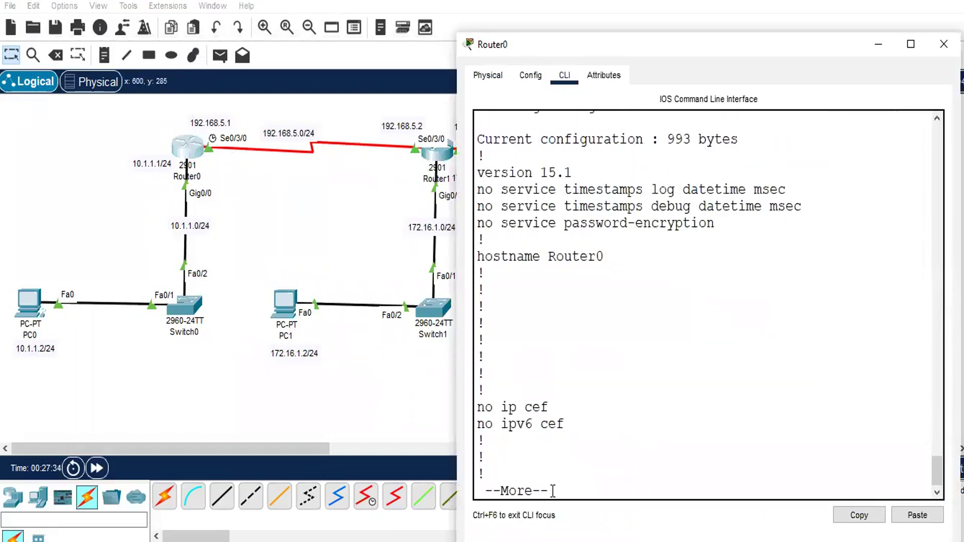
key(Return)
key(Return)
key(Return)
key(Return)
key(Return)
key(Return)
key(Return)
key(Return)
key(Return)
key(Return)
key(Return)
key(Return)
key(Return)
key(Return)
key(Return)
key(Return)
key(Return)
key(Return)
key(Return)
key(Return)
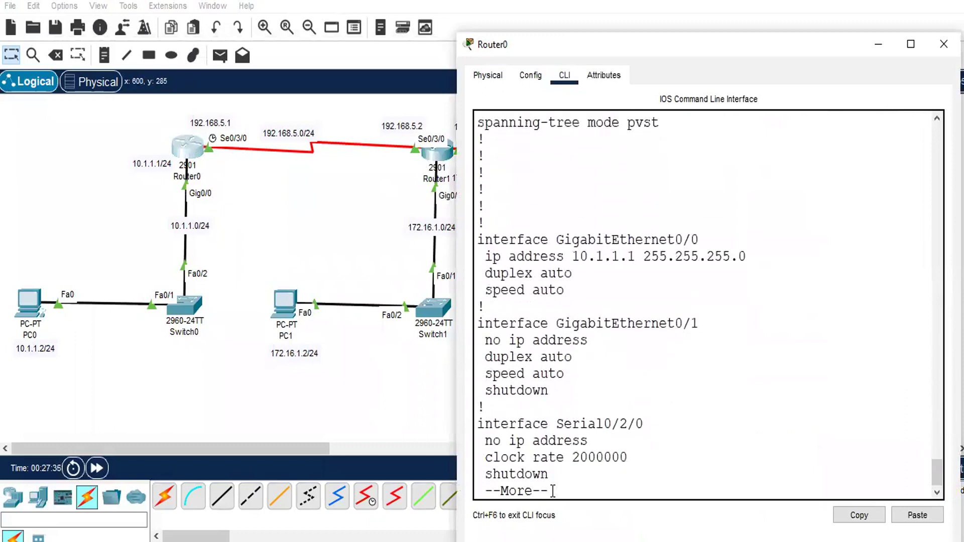
key(Return)
key(Return)
key(Return)
key(Return)
key(Return)
key(Return)
key(Return)
key(Return)
key(Return)
key(Return)
key(Return)
key(Return)
key(Return)
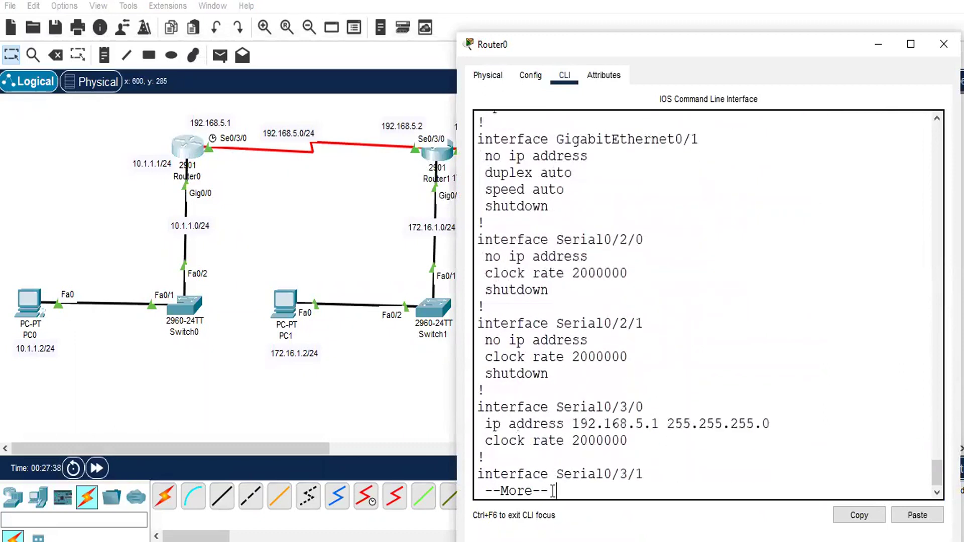
key(Return)
key(Return)
key(Return)
key(Return)
key(Return)
key(Return)
key(Return)
key(Return)
key(Return)
key(Return)
key(Return)
key(Return)
key(Return)
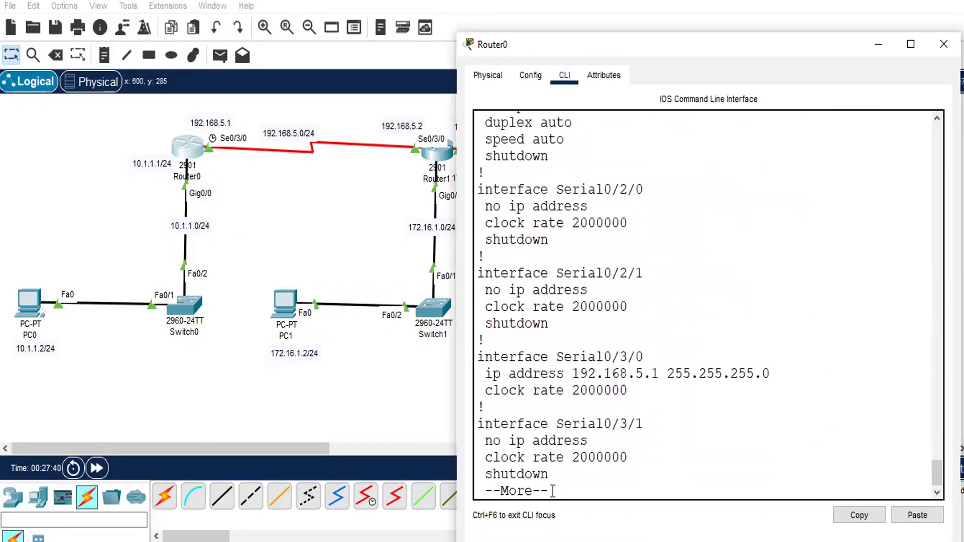
key(Return)
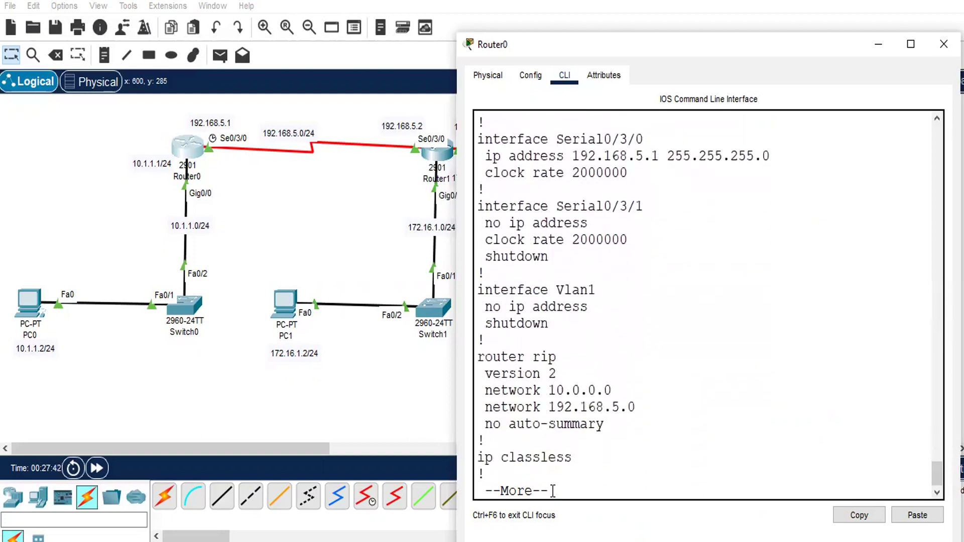
Highlight Router0's RIP block from router rip through no auto-summary for review, then return to the topology workspace
drag(605, 424, 477, 358)
click(564, 407)
drag(607, 425, 481, 360)
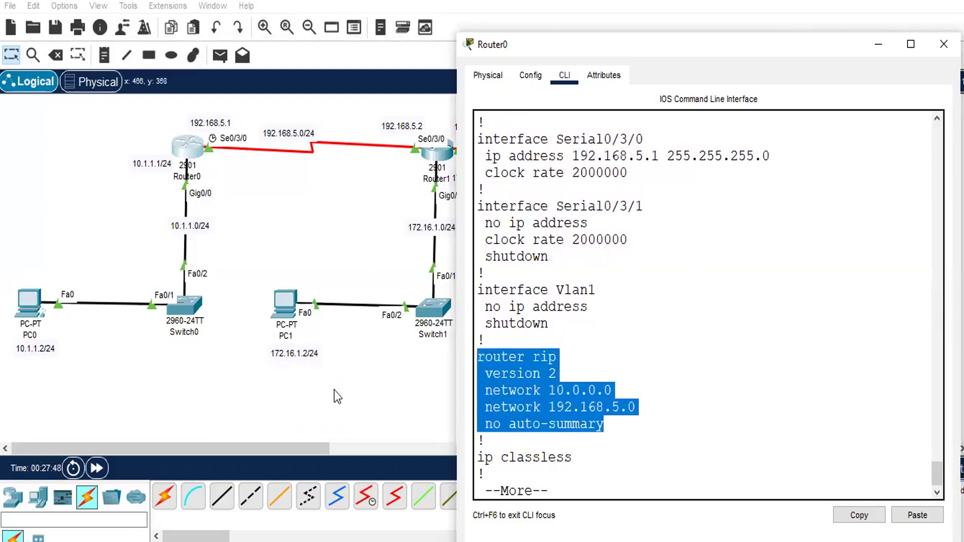
click(613, 418)
drag(605, 424, 482, 360)
click(564, 424)
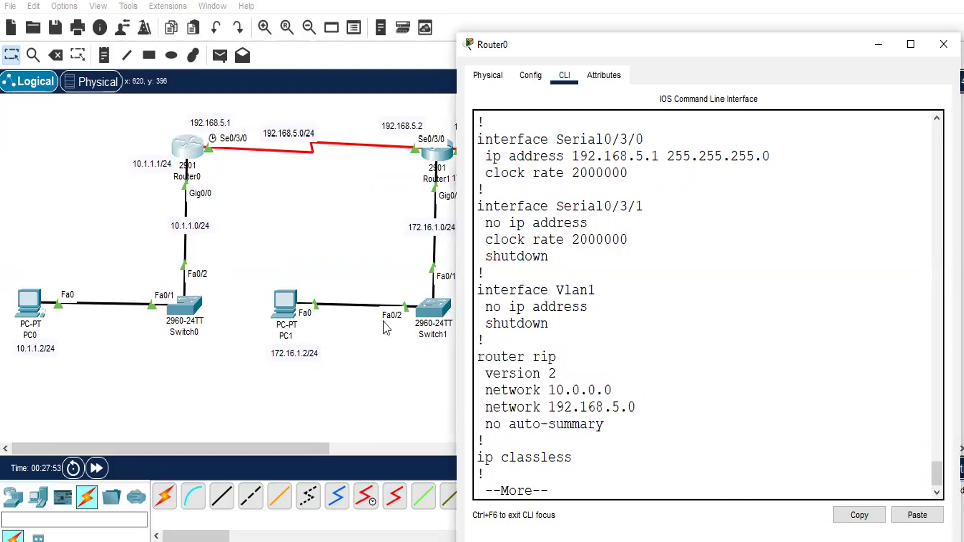
click(309, 386)
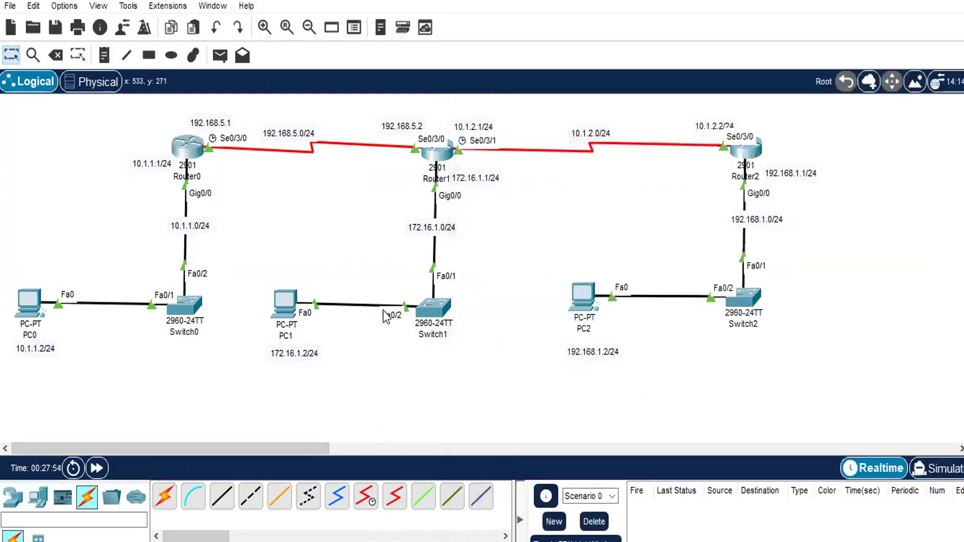
Open Router1's command line and display its running configuration, paging through to the router rip section
click(438, 157)
click(177, 466)
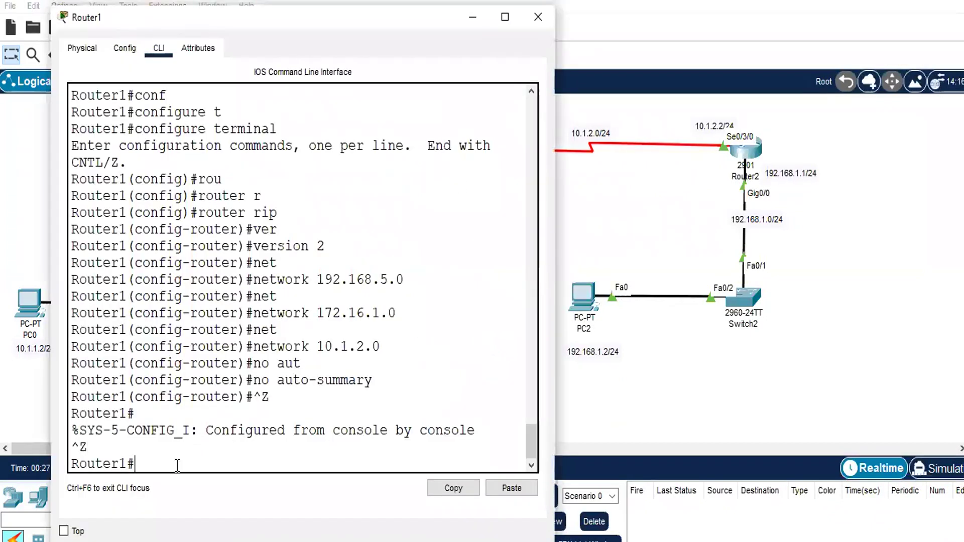
text(s ru)
key(BackSpace)
key(BackSpace)
text(u)
key(Return)
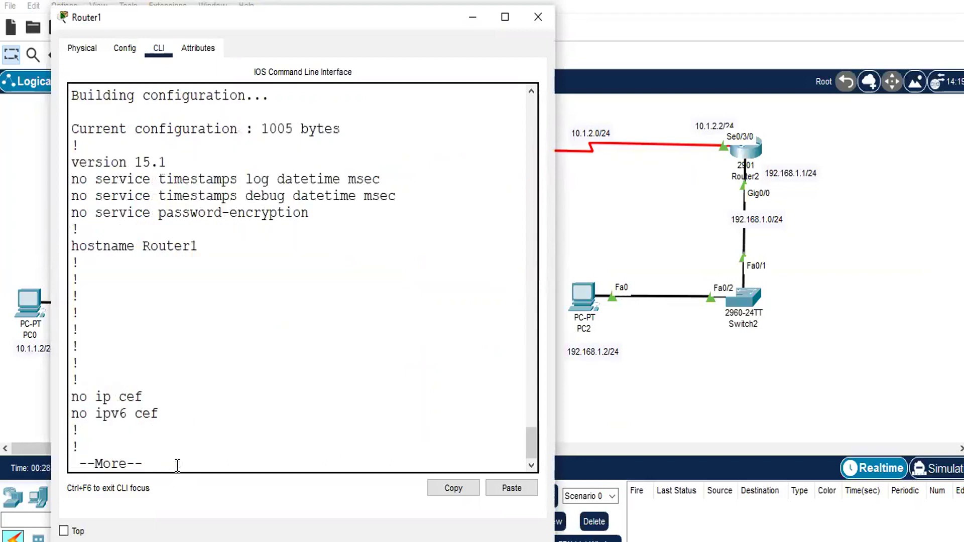
key(Return)
key(Return)
key(Return)
key(Return)
key(Return)
key(Return)
key(Return)
key(Return)
key(Return)
key(Return)
key(Return)
key(Return)
key(Return)
key(Return)
key(Return)
key(Return)
key(Return)
key(Return)
key(Return)
key(Return)
key(Return)
key(Return)
key(Return)
key(Return)
key(Return)
key(Return)
key(Return)
key(Return)
key(Return)
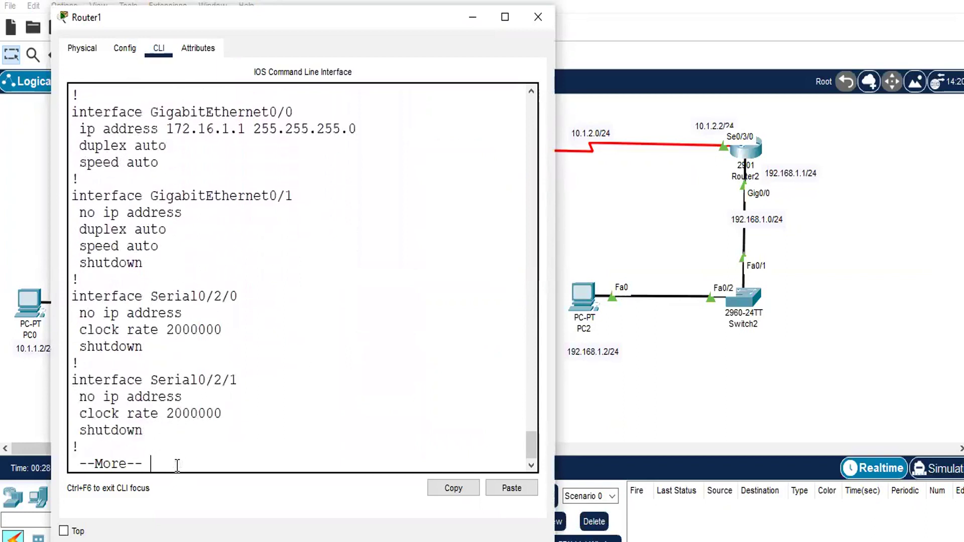
key(Return)
key(Return)
key(Return)
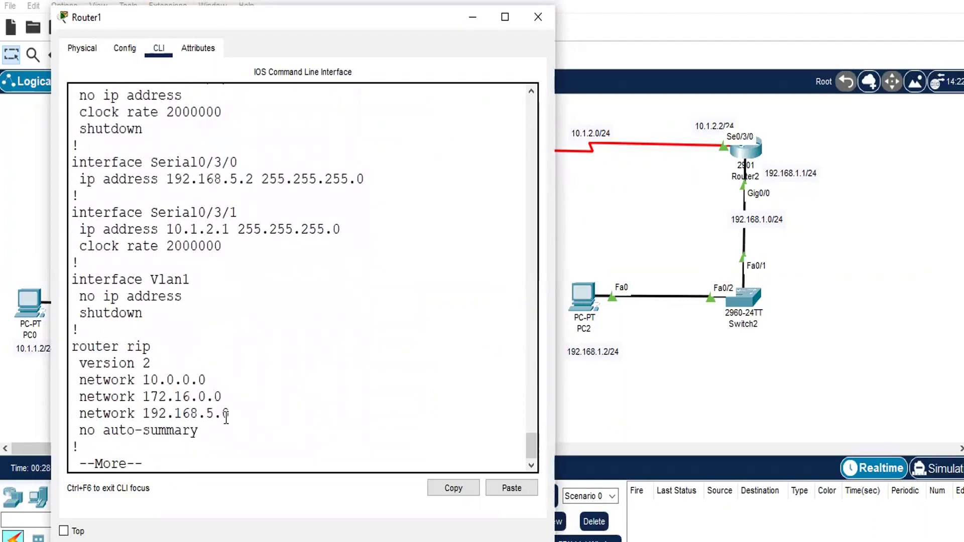
Highlight Router1's RIP block from router rip through no auto-summary for review, then return to the topology workspace
drag(199, 431, 73, 348)
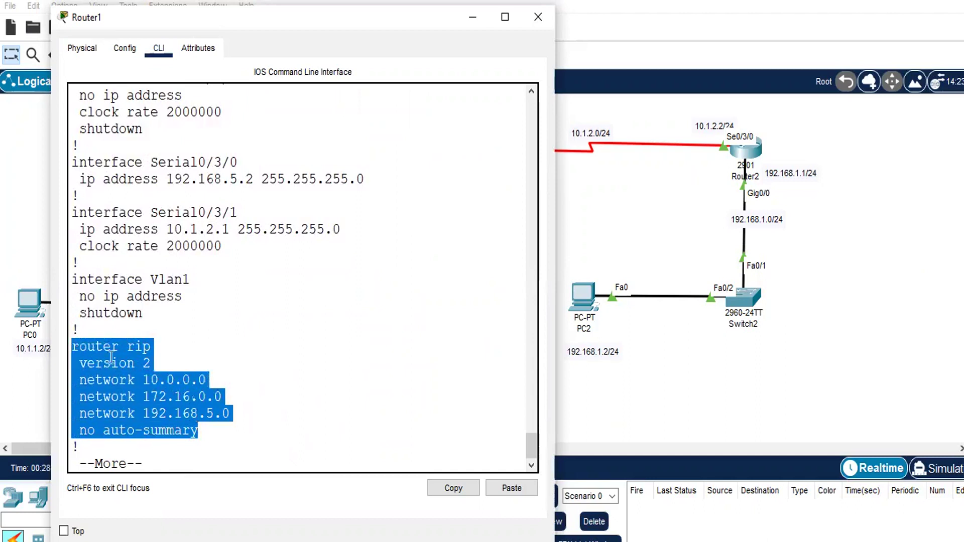
drag(207, 427, 72, 347)
click(649, 414)
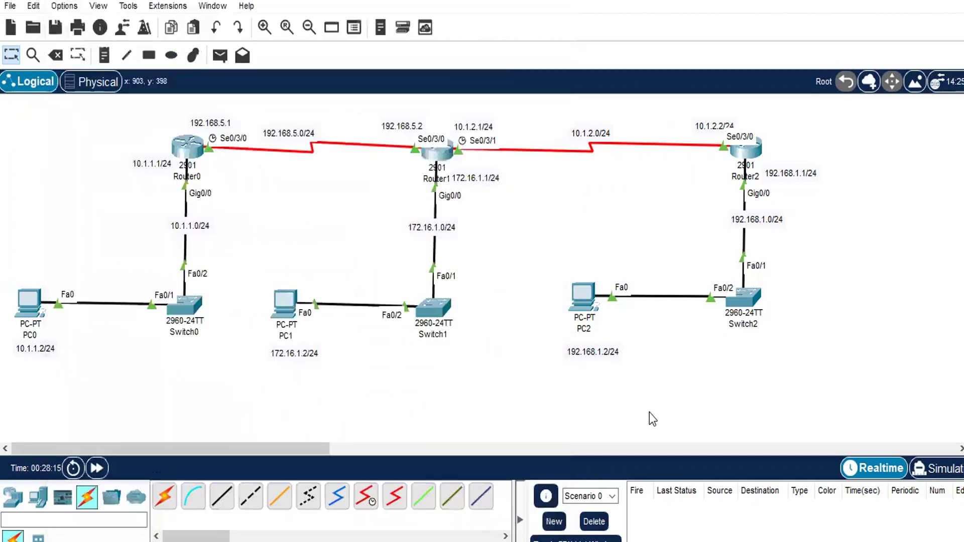
Open Router2's command line and display its running configuration to examine the version and networks in the router rip section
click(748, 151)
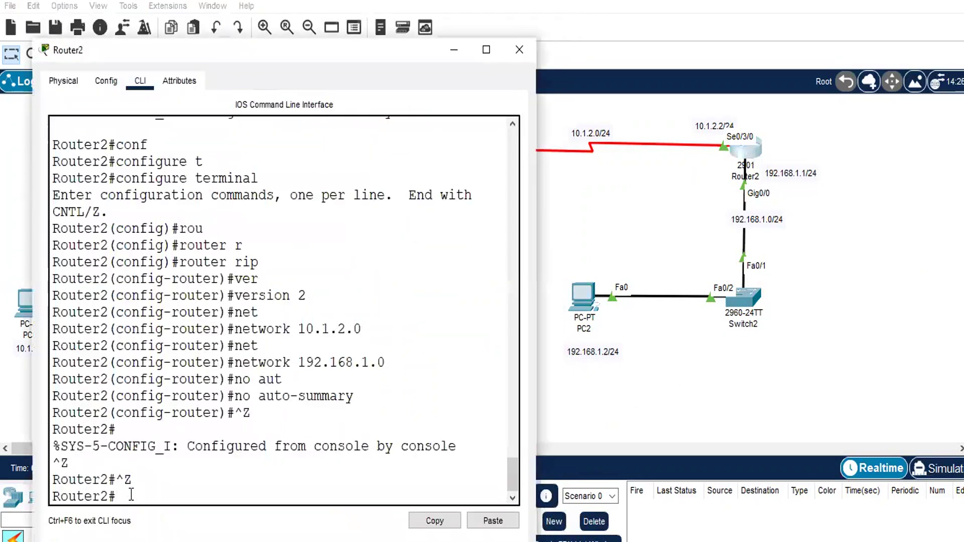
text(sh run)
key(Return)
key(Return)
key(Return)
key(Return)
key(Return)
key(Return)
key(Return)
key(Return)
key(Return)
key(Return)
key(Return)
key(Return)
key(Return)
key(Return)
key(Return)
key(Return)
key(Return)
key(Return)
key(Return)
key(Return)
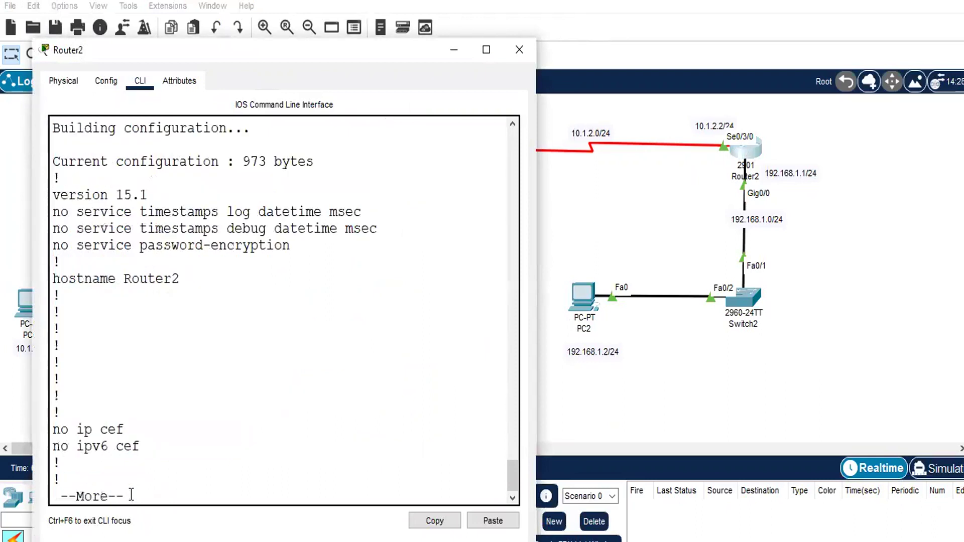
key(Return)
key(Return)
key(Return)
key(Return)
key(Return)
key(Return)
key(Return)
key(Return)
key(Return)
key(Return)
key(Return)
key(Return)
key(Return)
key(Return)
key(Return)
key(Return)
key(Return)
key(Return)
key(Return)
key(Return)
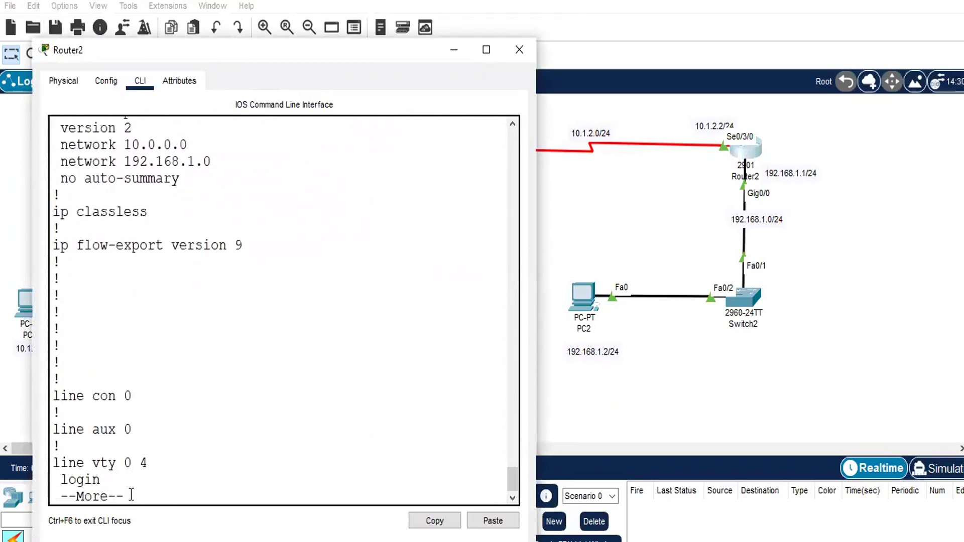
scroll(189, 425, up, 1)
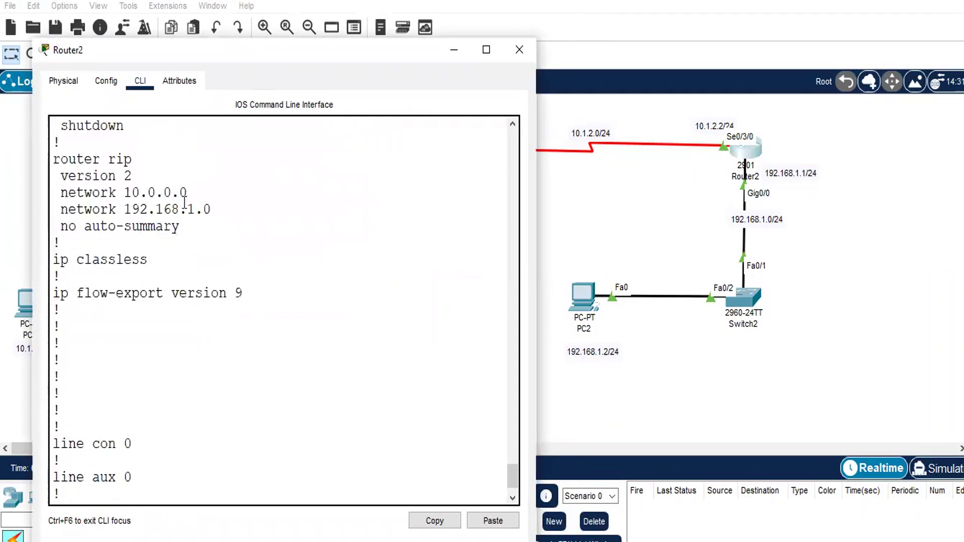
Highlight Router2's RIP block from router rip through no auto-summary for review, then return to the topology workspace
drag(199, 235, 54, 161)
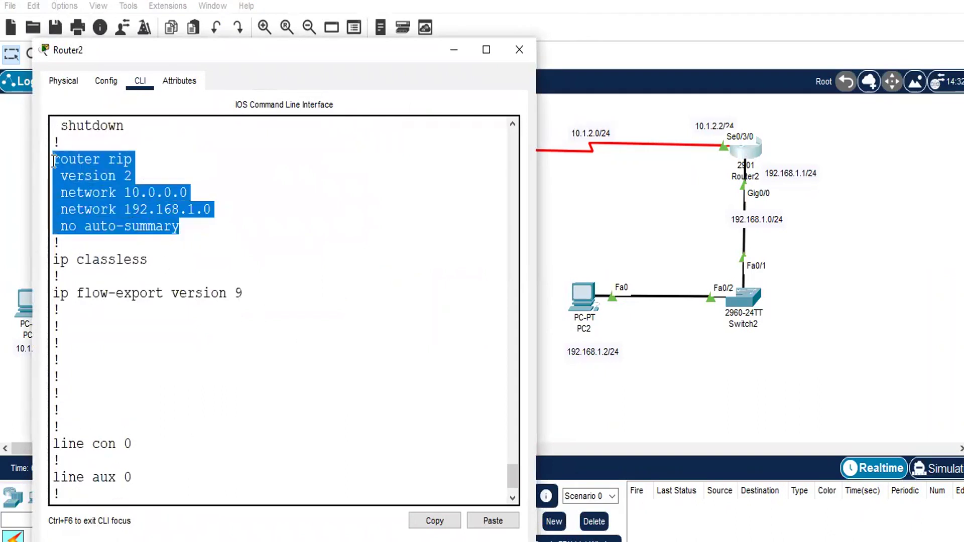
click(635, 421)
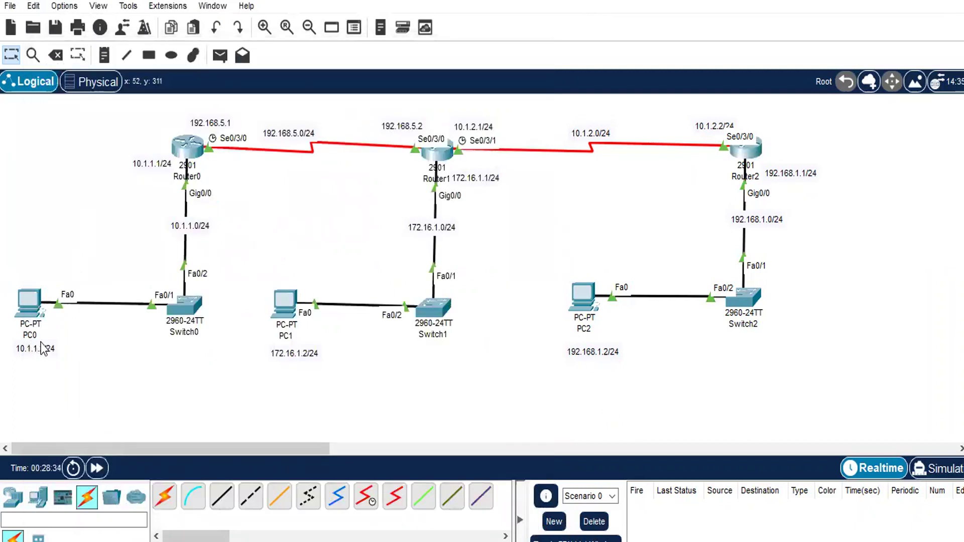
From PC0's command prompt, rerun the ping to PC2 at 192.168.1.2, then return to the topology workspace
click(31, 308)
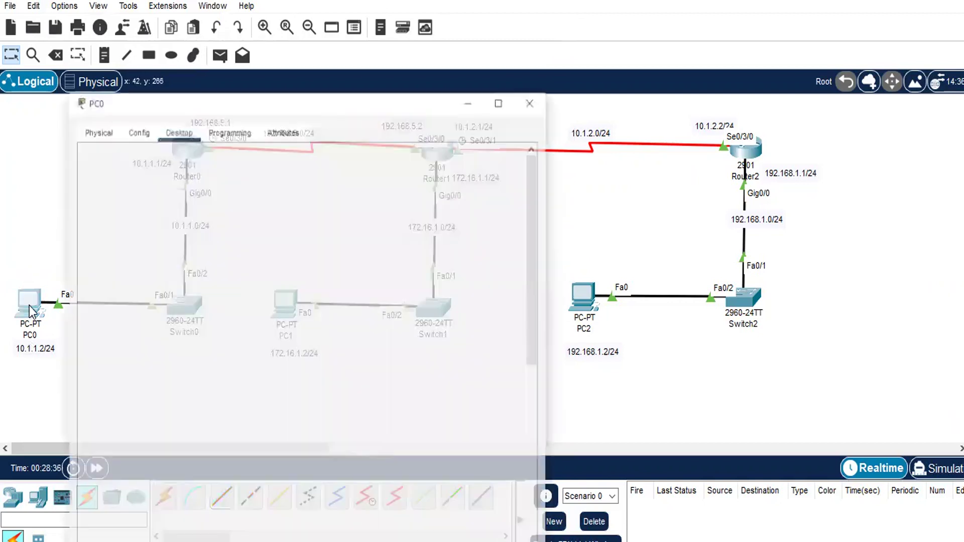
drag(112, 75, 123, 74)
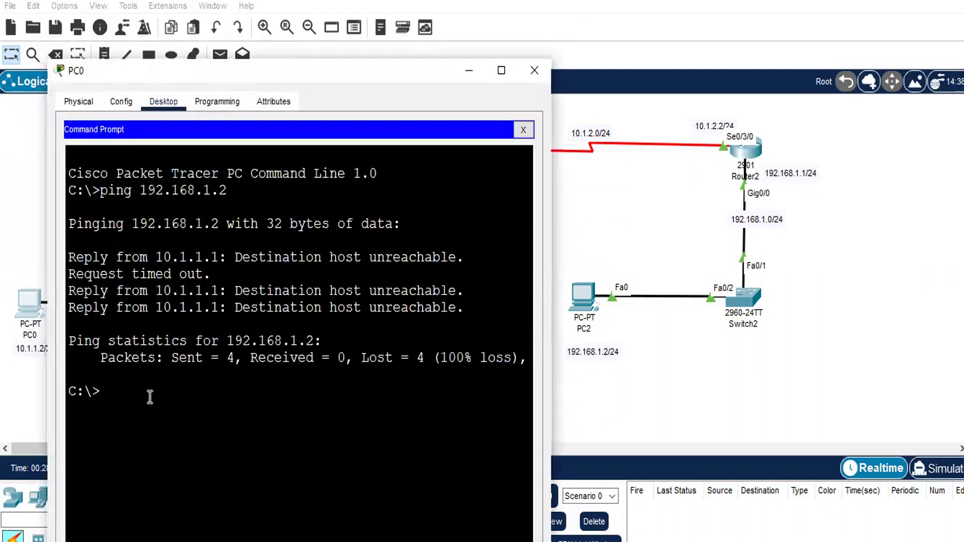
key(Up)
key(Return)
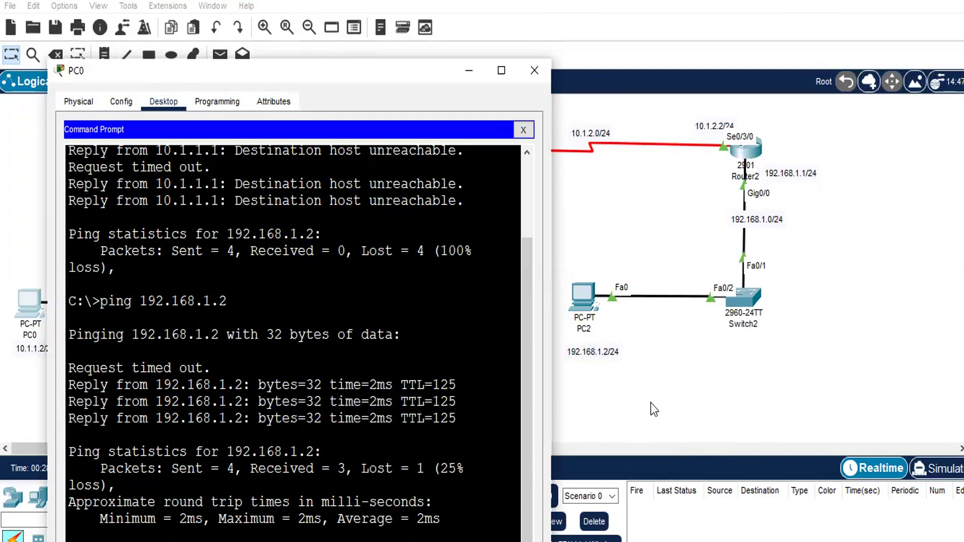
key(alt+F4)
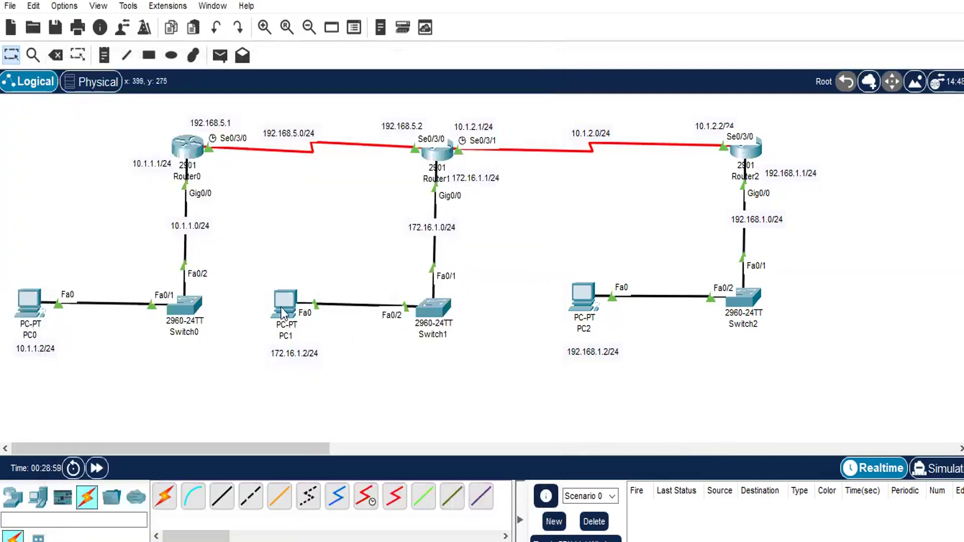
Reopen PC0's command prompt and ping PC1 at 172.16.1.2, then return to the topology workspace
click(31, 302)
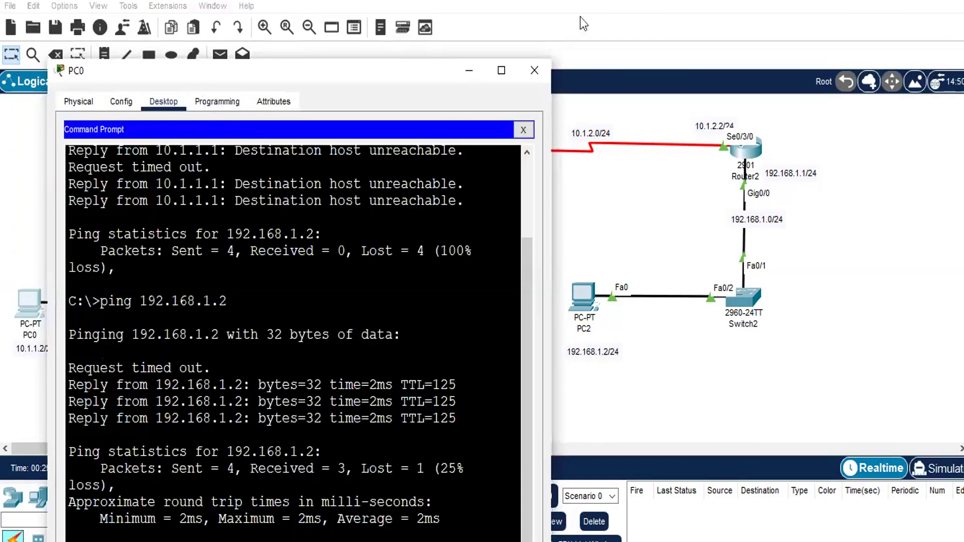
drag(197, 83, 594, 5)
text(p)
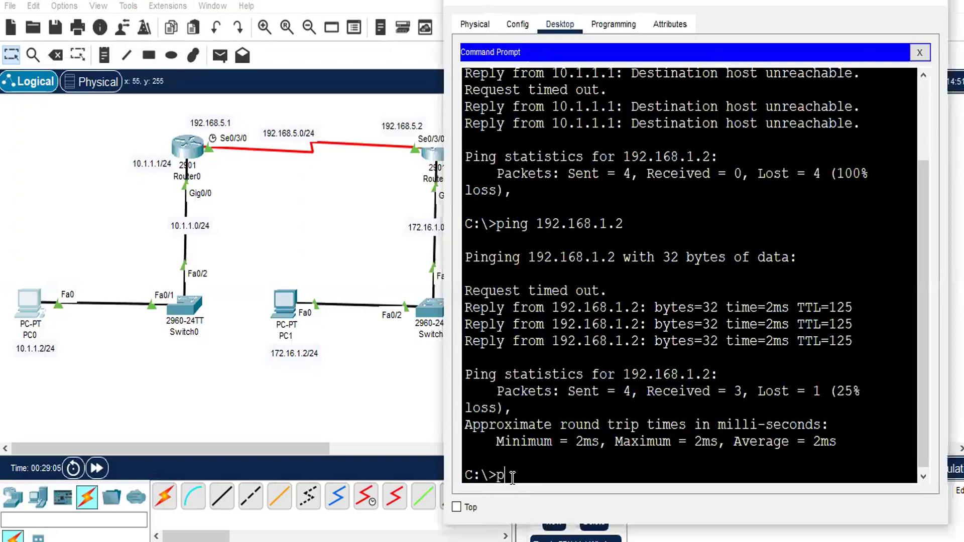
text(ing 172)
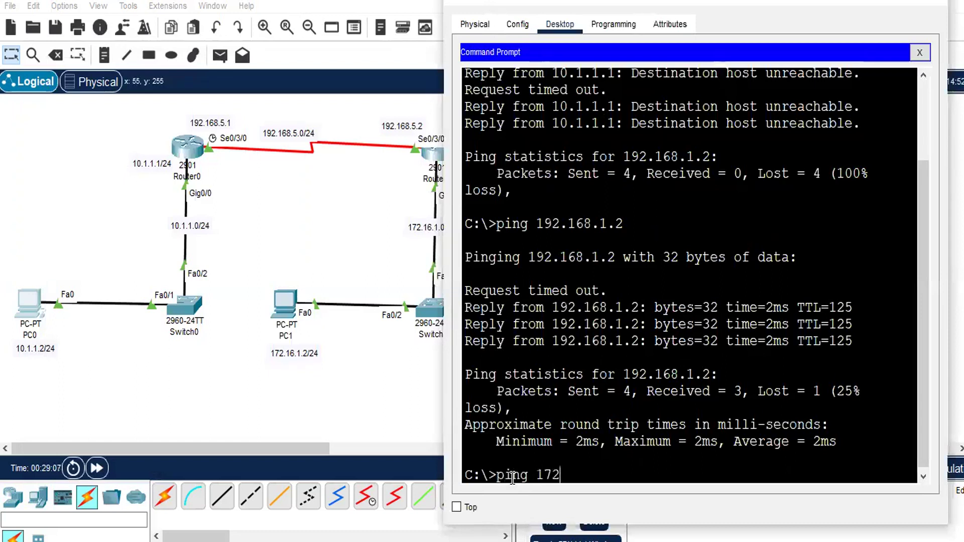
text(.16.1.)
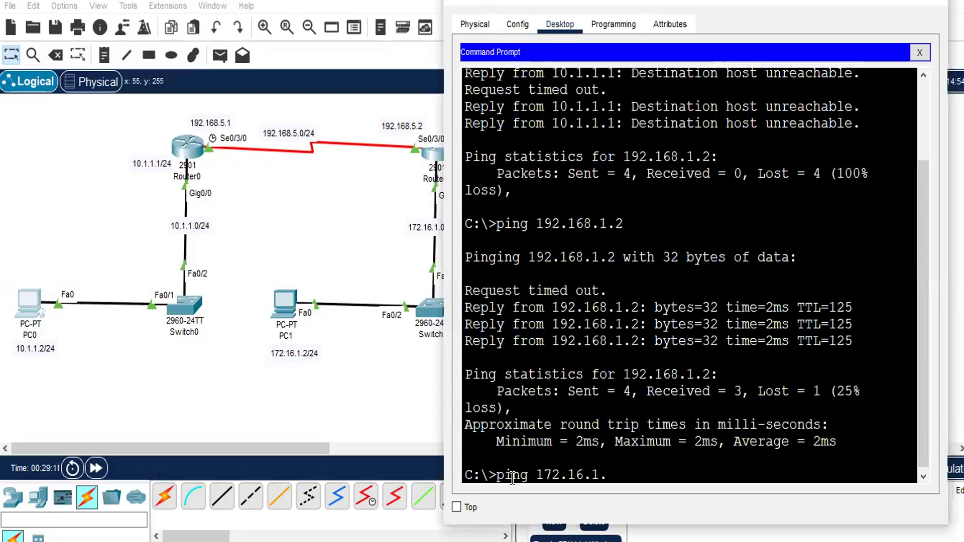
text(2)
key(Return)
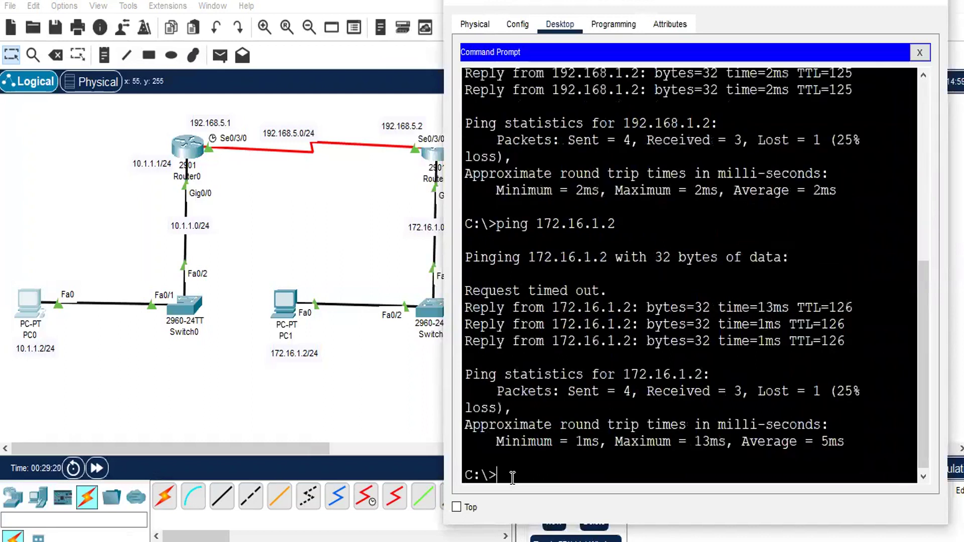
click(381, 387)
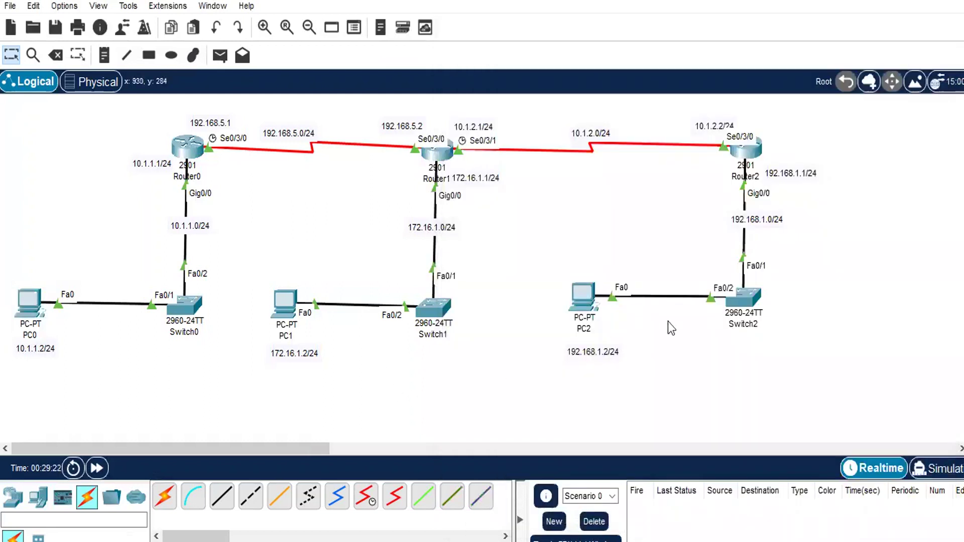
Open PC2's command prompt, place its window clear of PC0 and PC1, and ping Router0's LAN address 10.1.1.1
click(590, 303)
click(563, 132)
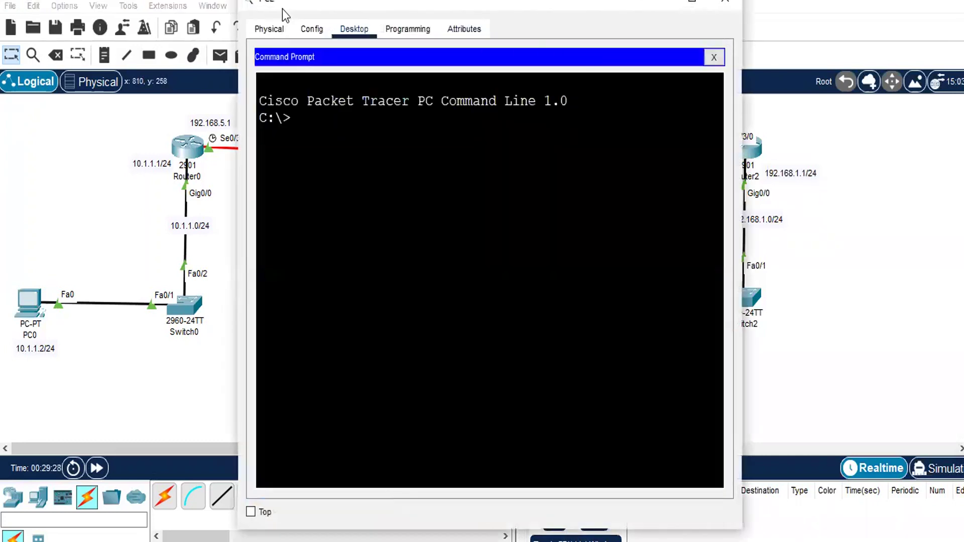
drag(288, 11, 593, 68)
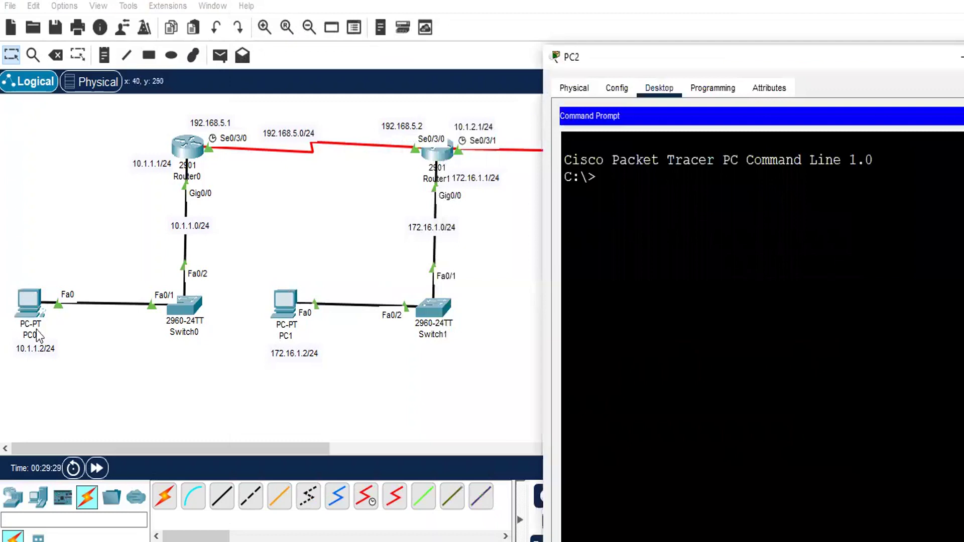
click(490, 389)
click(580, 295)
click(616, 177)
text(ping)
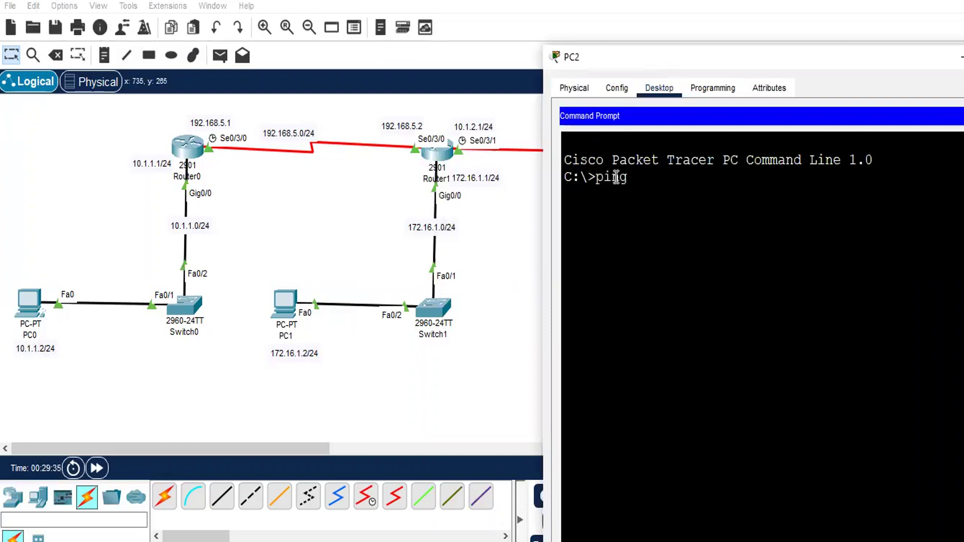
text( 10.1.1.1)
key(Return)
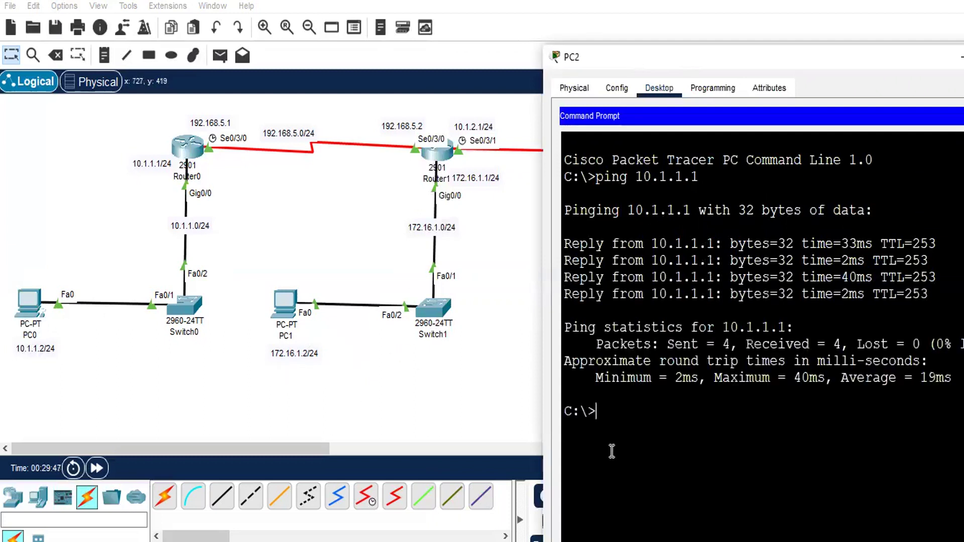
Ping PC1 at 172.16.1.2 from PC2 and reposition the window to show the full ping output
text(ping 172.)
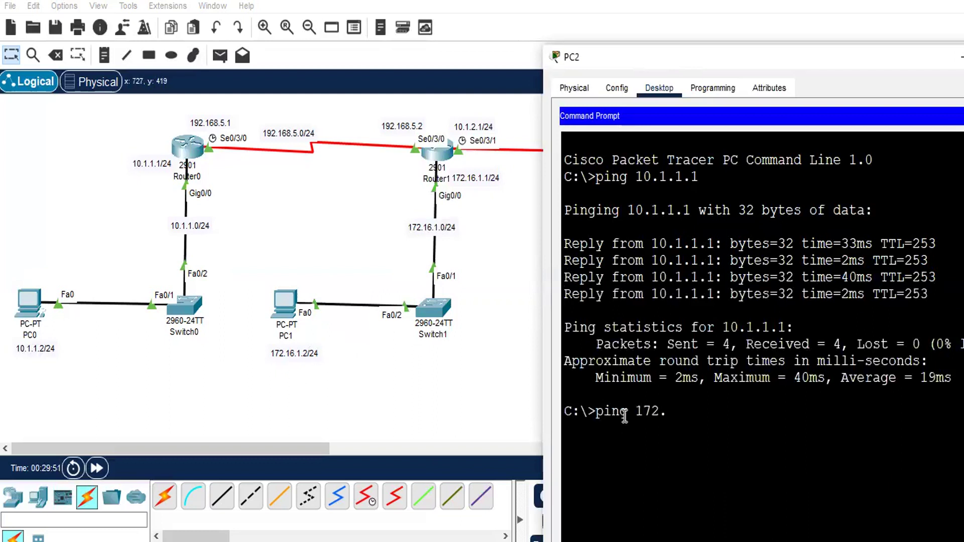
text(16.1.2)
key(Return)
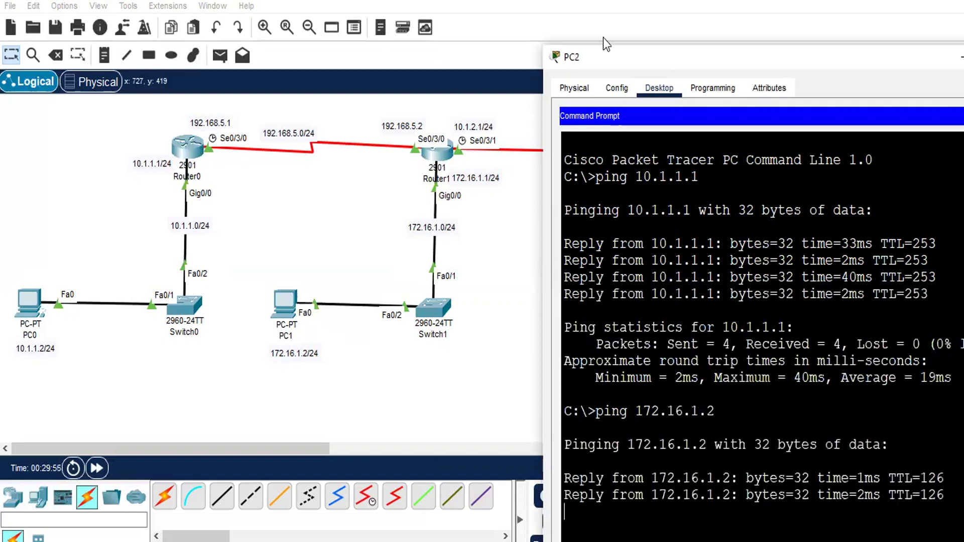
drag(608, 58, 456, 26)
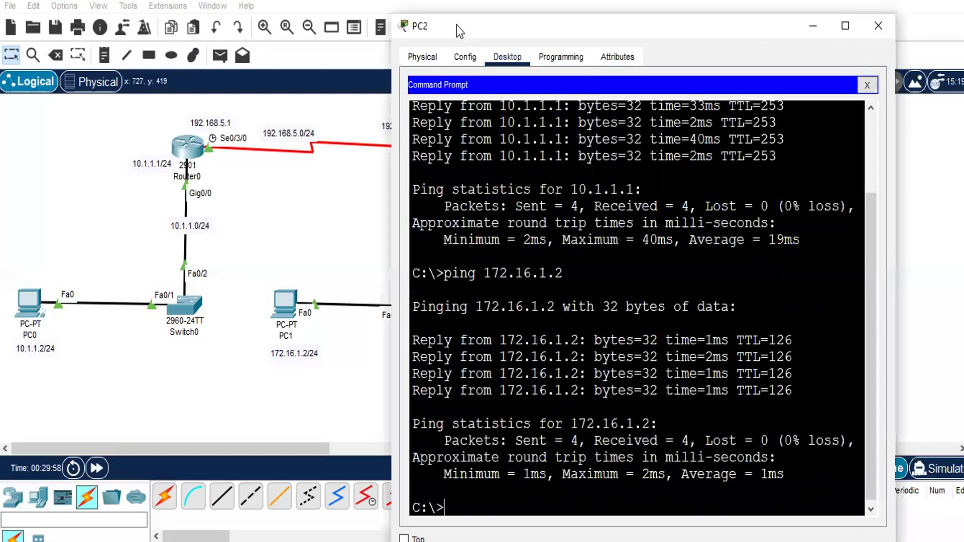